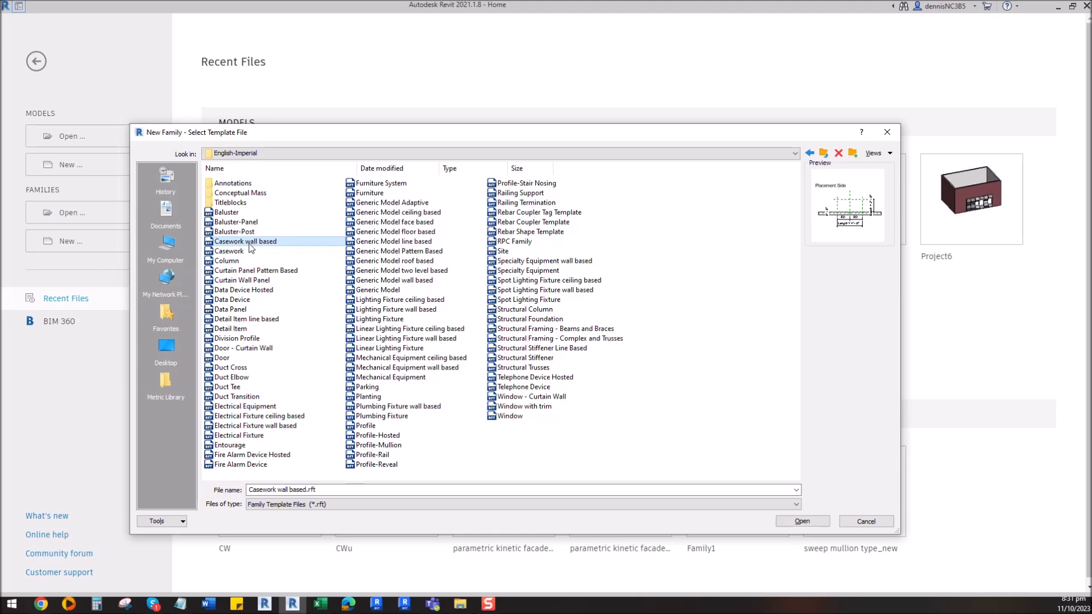
Create a new family from the Casework wall based template and bring up its Right elevation.
{"action": "left_click", "coordinate": [817, 519]}
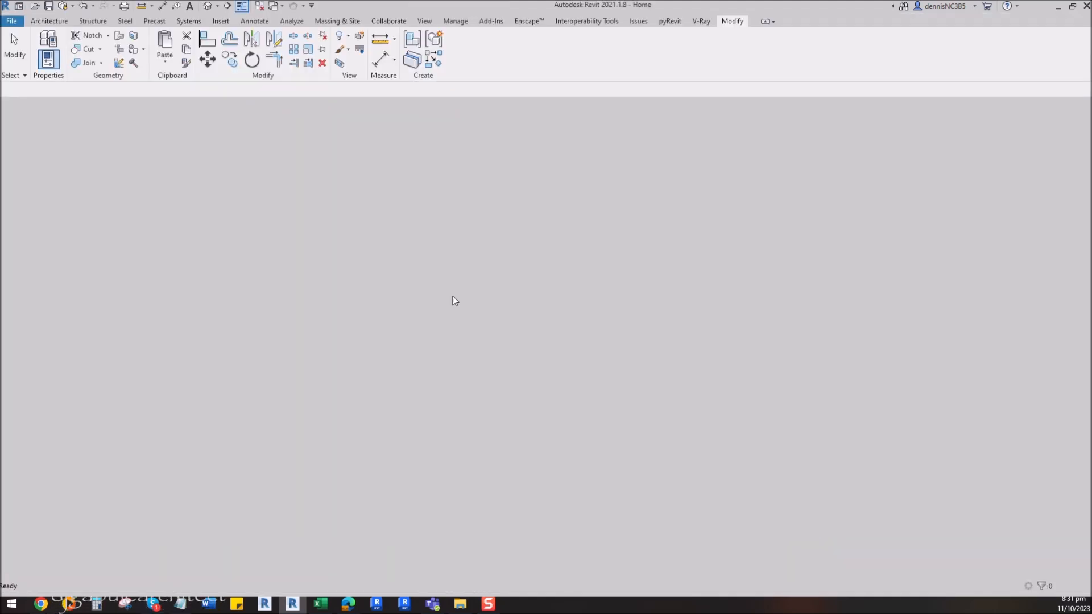
{"action": "scroll", "coordinate": [340, 278], "scroll_direction": "down", "scroll_amount": 2}
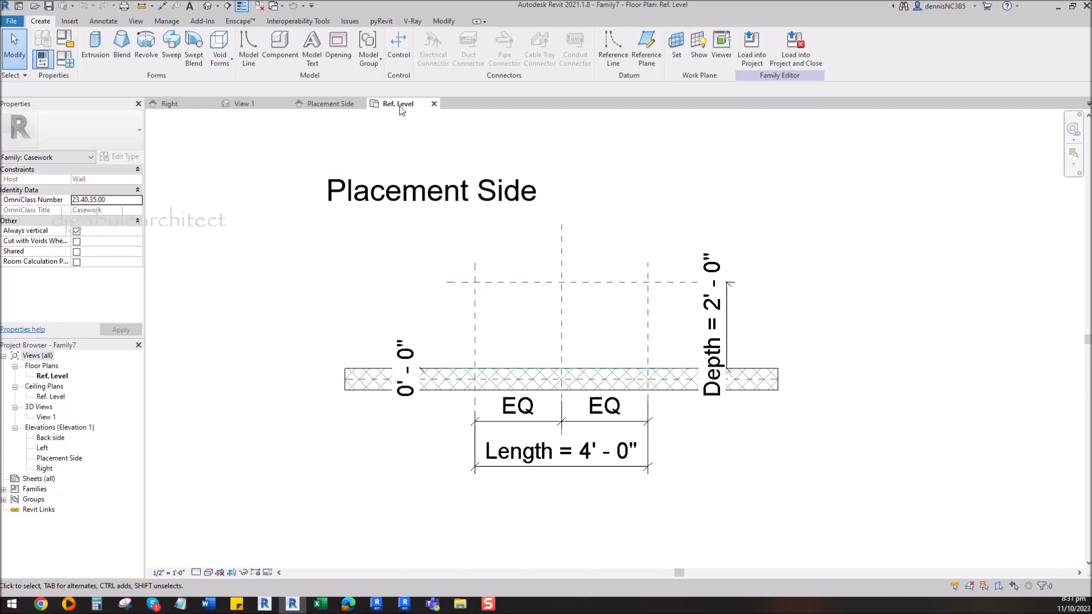
{"action": "left_click", "coordinate": [323, 107]}
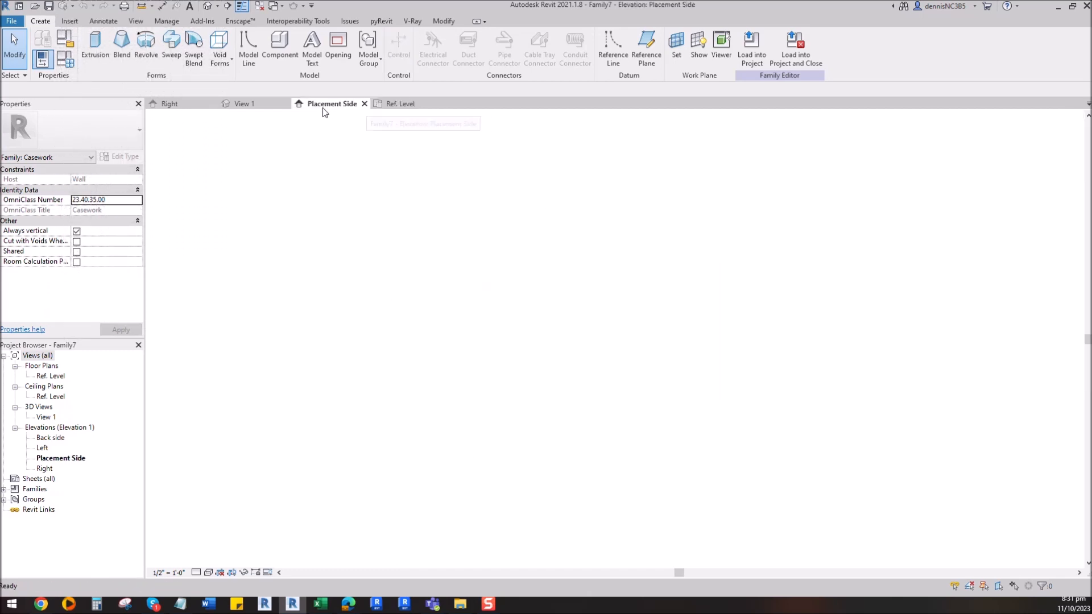
{"action": "left_click", "coordinate": [246, 106]}
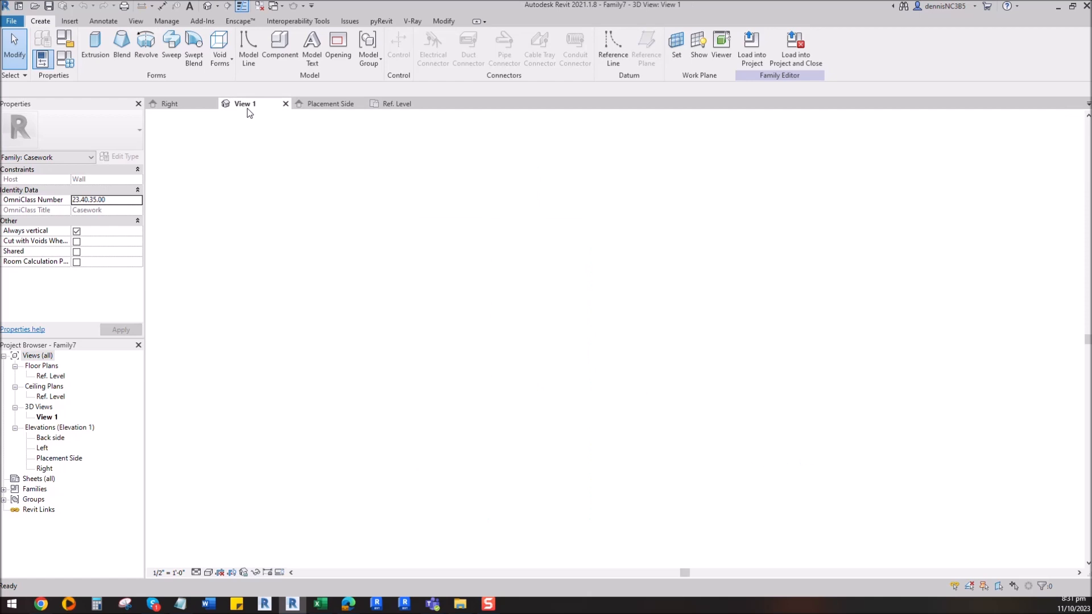
{"action": "left_click", "coordinate": [181, 105]}
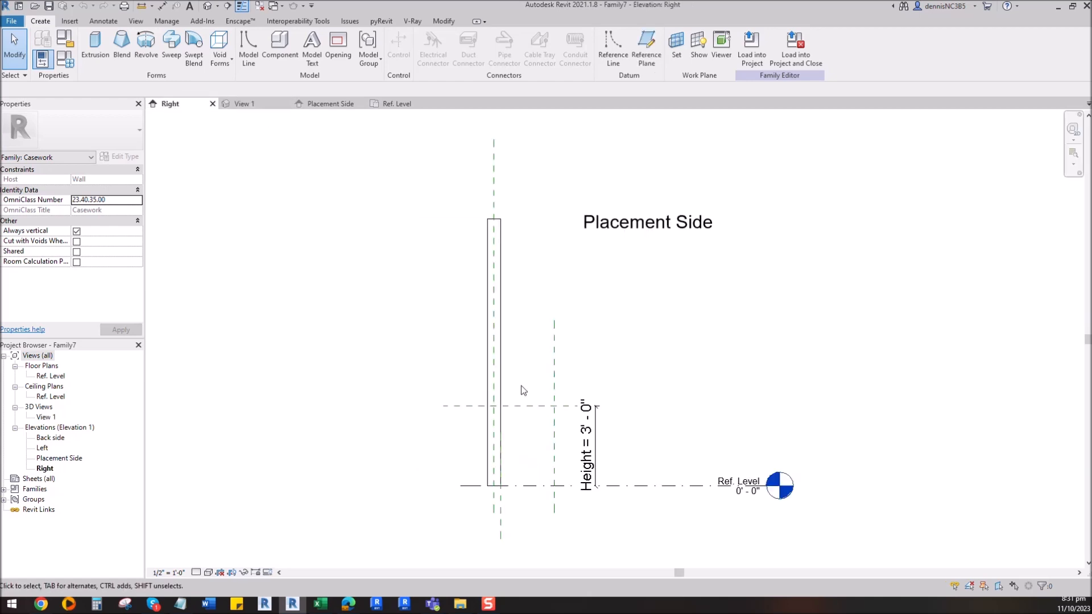
Set the Right elevation's scale to 1" = 1'-0" and move the Height dimension line farther away from the wall.
{"action": "scroll", "coordinate": [407, 229], "scroll_direction": "down", "scroll_amount": 1}
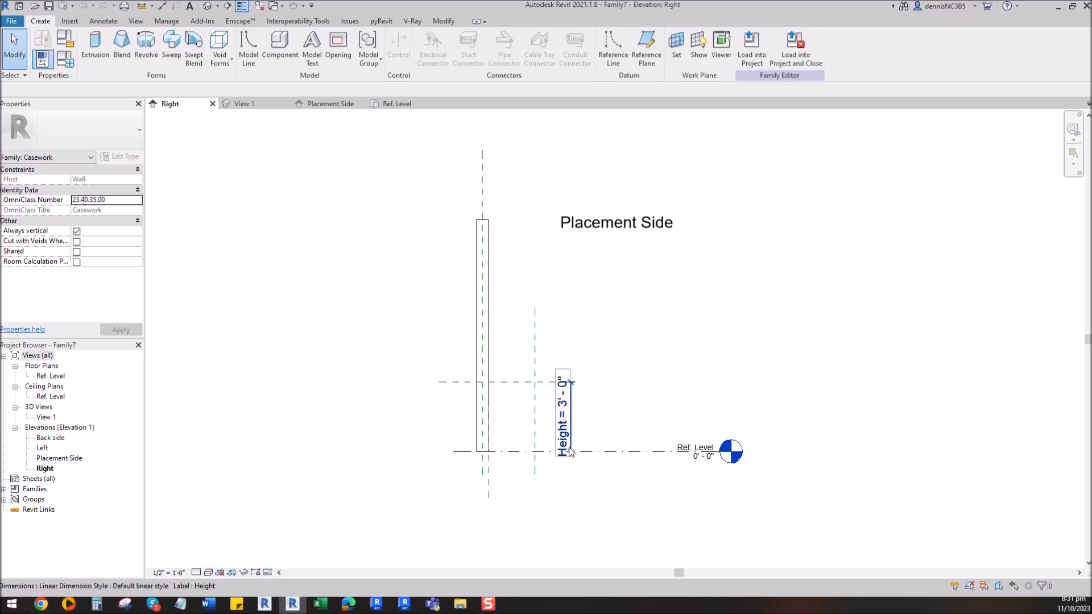
{"action": "scroll", "coordinate": [493, 455], "scroll_direction": "up", "scroll_amount": 4}
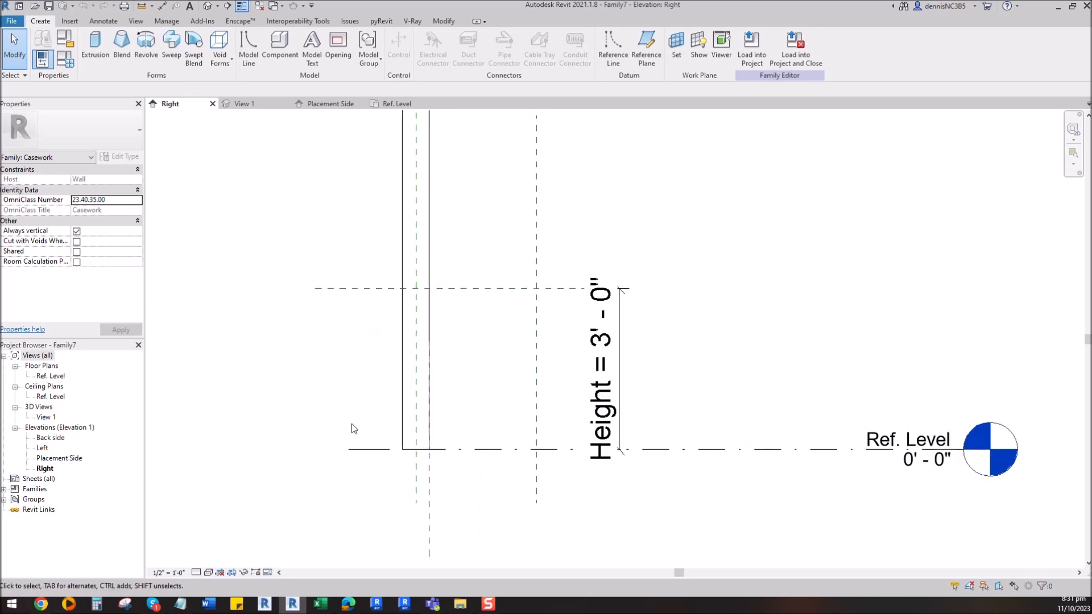
{"action": "left_click", "coordinate": [163, 572]}
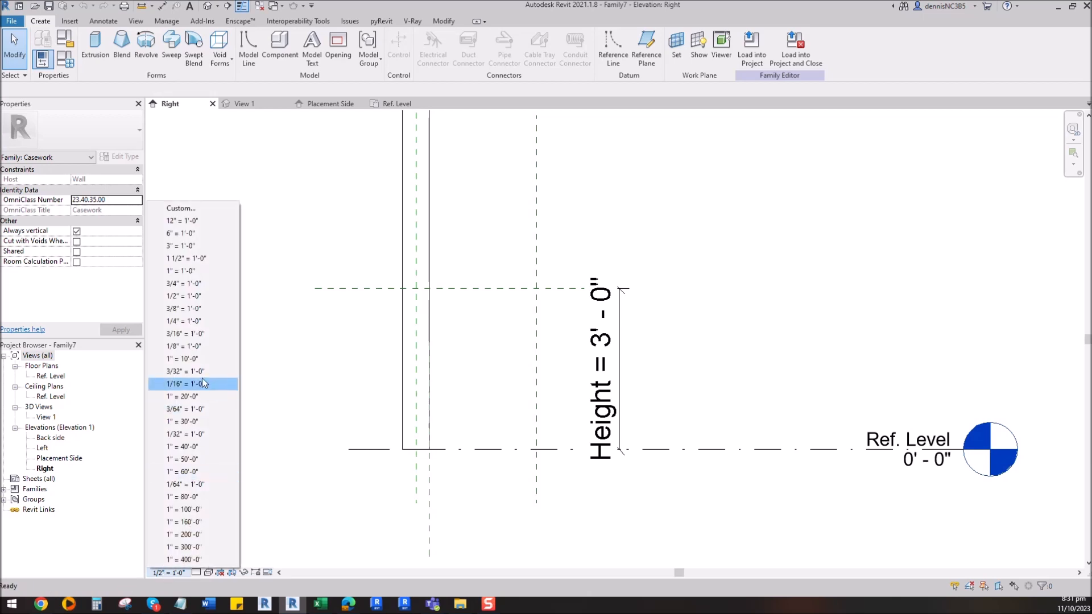
{"action": "left_click", "coordinate": [180, 271]}
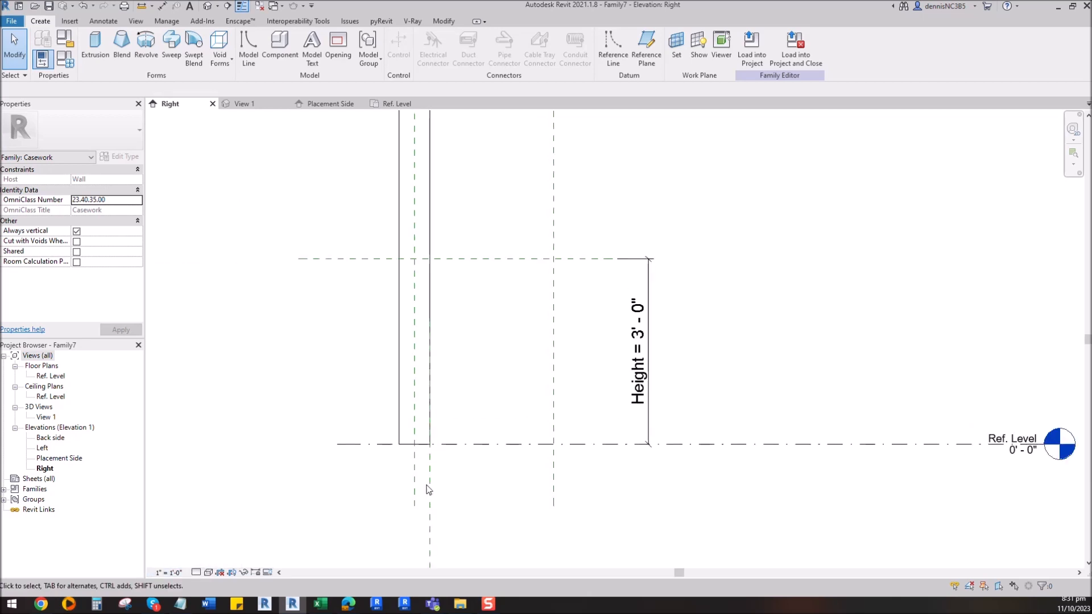
{"action": "left_click", "coordinate": [651, 279]}
{"action": "left_click_drag", "start_coordinate": [651, 279], "coordinate": [719, 275]}
{"action": "left_click", "coordinate": [664, 513]}
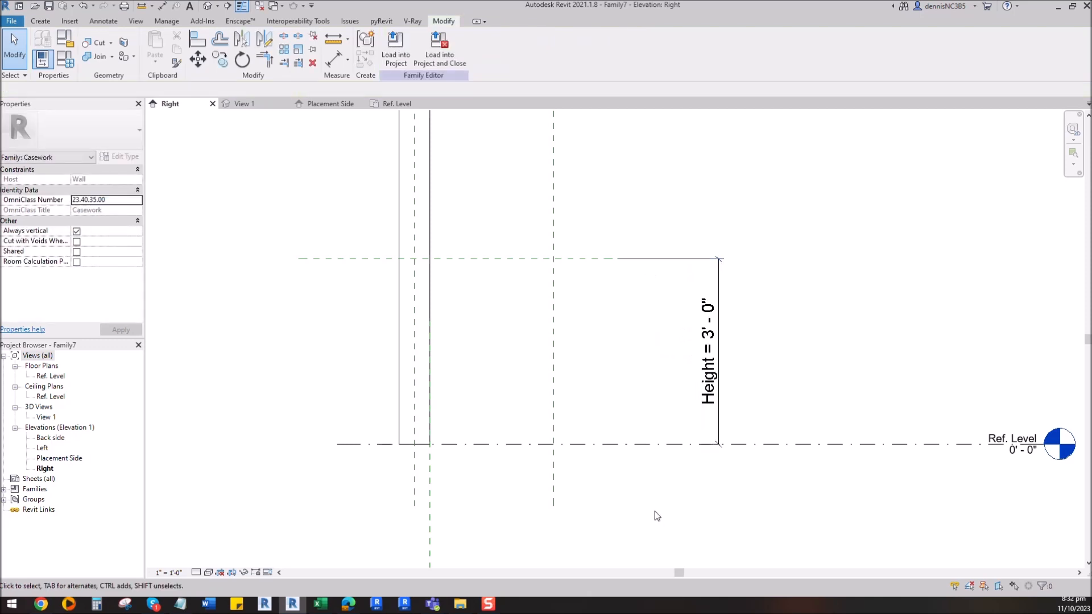
Draw two horizontal reference planes, one about 2" below the Height plane and one about 3 1/2" above Ref. Level.
{"action": "left_click", "coordinate": [40, 21]}
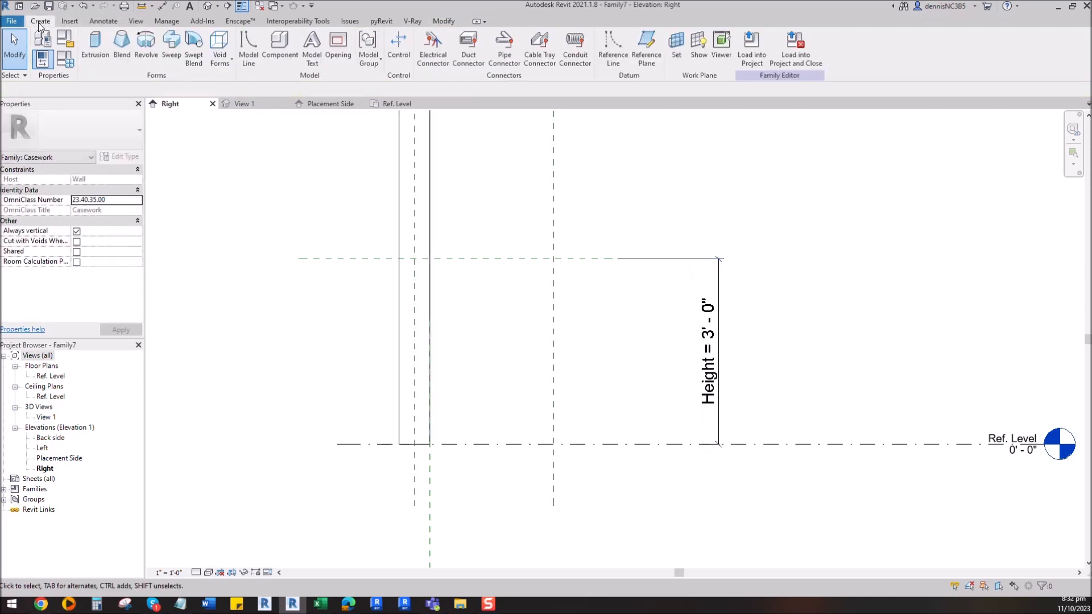
{"action": "left_click", "coordinate": [646, 57]}
{"action": "scroll", "coordinate": [347, 276], "scroll_direction": "up", "scroll_amount": 3}
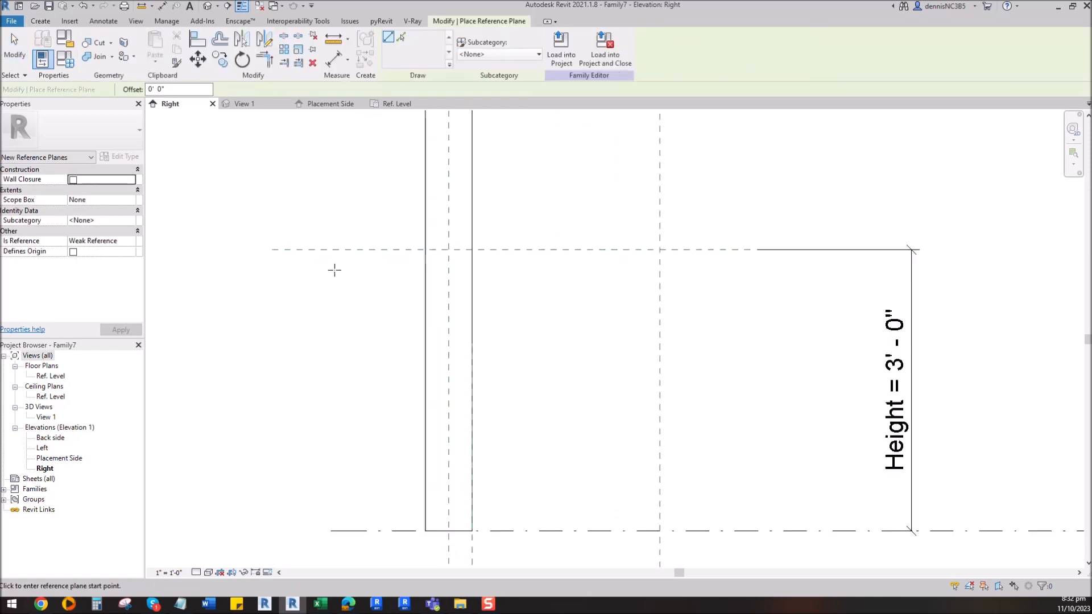
{"action": "left_click", "coordinate": [286, 264]}
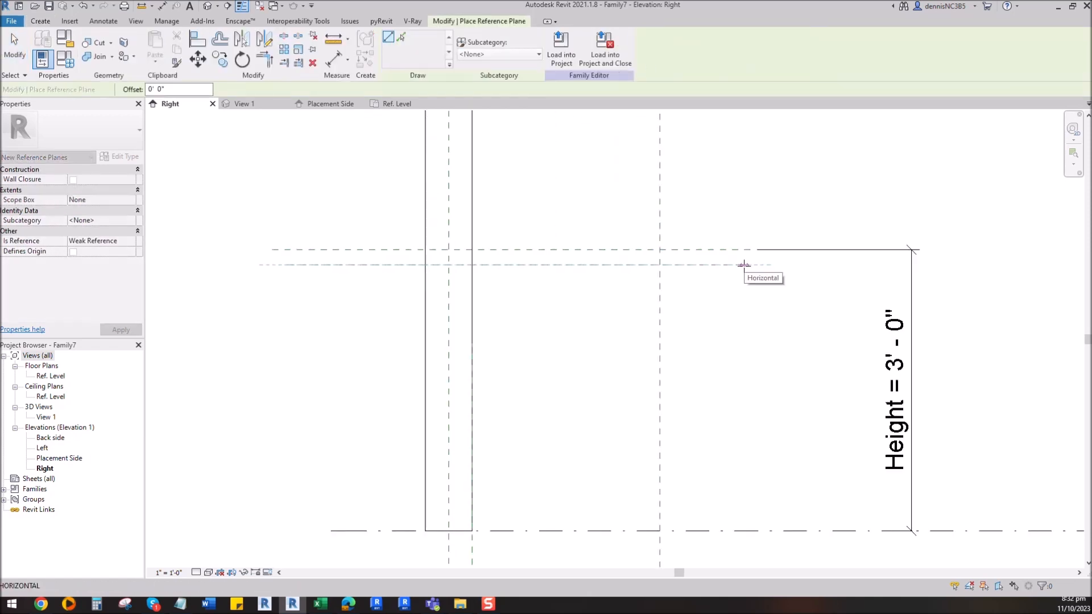
{"action": "left_click", "coordinate": [743, 265]}
{"action": "scroll", "coordinate": [485, 224], "scroll_direction": "down", "scroll_amount": 2}
{"action": "scroll", "coordinate": [449, 341], "scroll_direction": "up", "scroll_amount": 3}
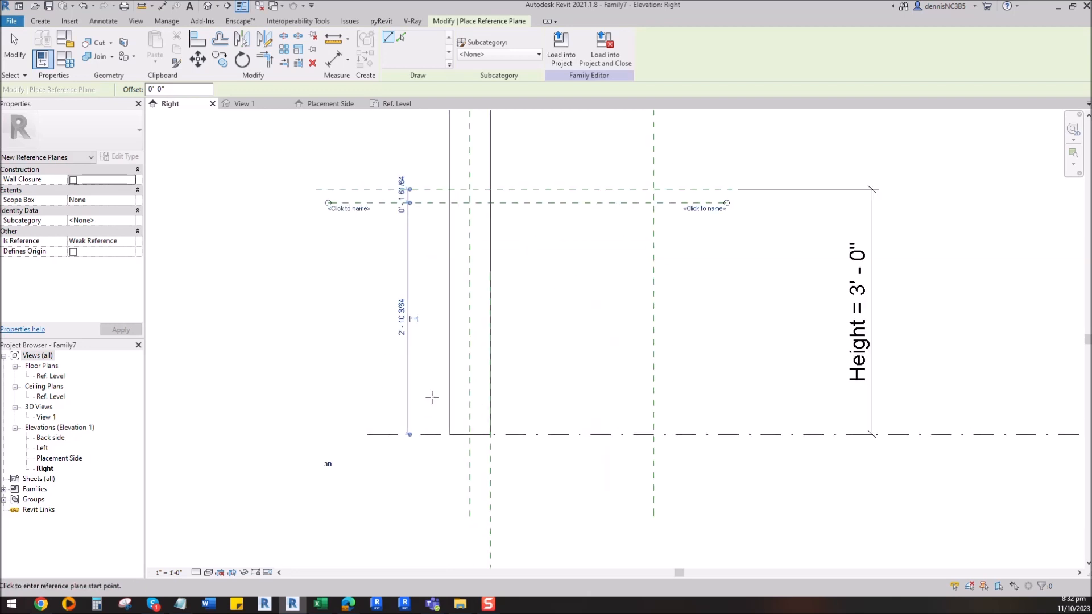
{"action": "left_click", "coordinate": [341, 415]}
{"action": "left_click", "coordinate": [792, 415]}
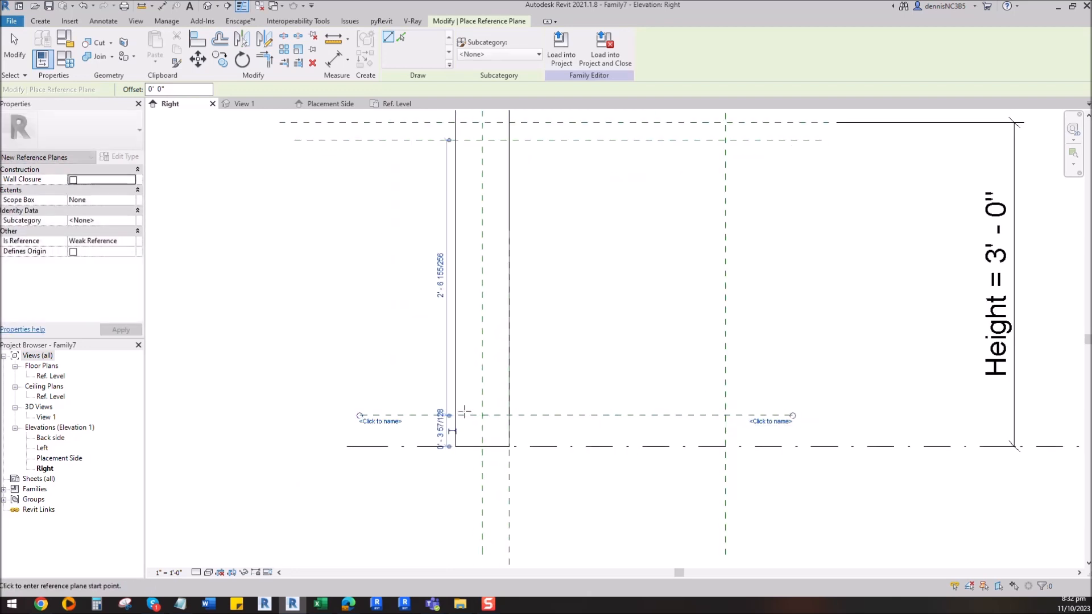
Draw two vertical reference planes on the wall side of the front depth plane, about 3 5/16" and 1 1/4" from it.
{"action": "scroll", "coordinate": [450, 414], "scroll_direction": "down", "scroll_amount": 2}
{"action": "left_click", "coordinate": [591, 226]}
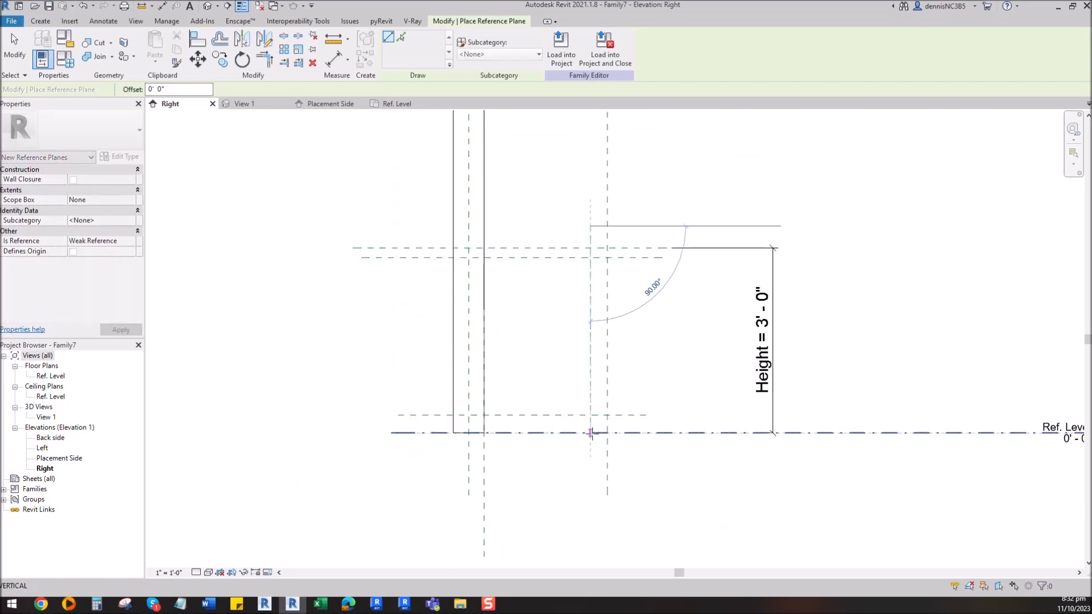
{"action": "left_click", "coordinate": [588, 482]}
{"action": "scroll", "coordinate": [608, 233], "scroll_direction": "up", "scroll_amount": 2}
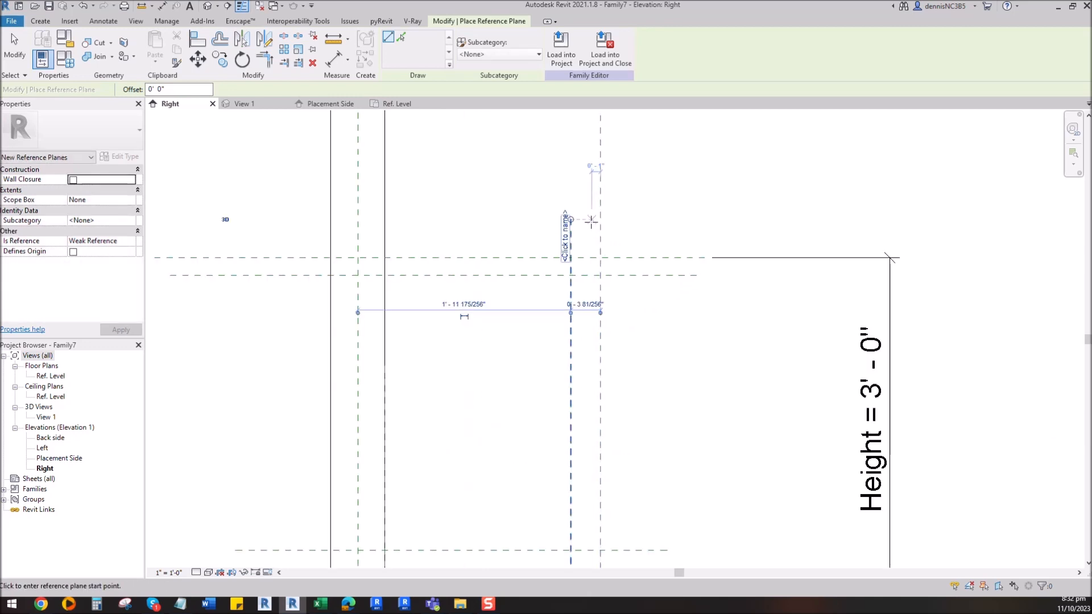
{"action": "left_click", "coordinate": [593, 226]}
{"action": "scroll", "coordinate": [592, 227], "scroll_direction": "down", "scroll_amount": 2}
{"action": "scroll", "coordinate": [591, 369], "scroll_direction": "up", "scroll_amount": 2}
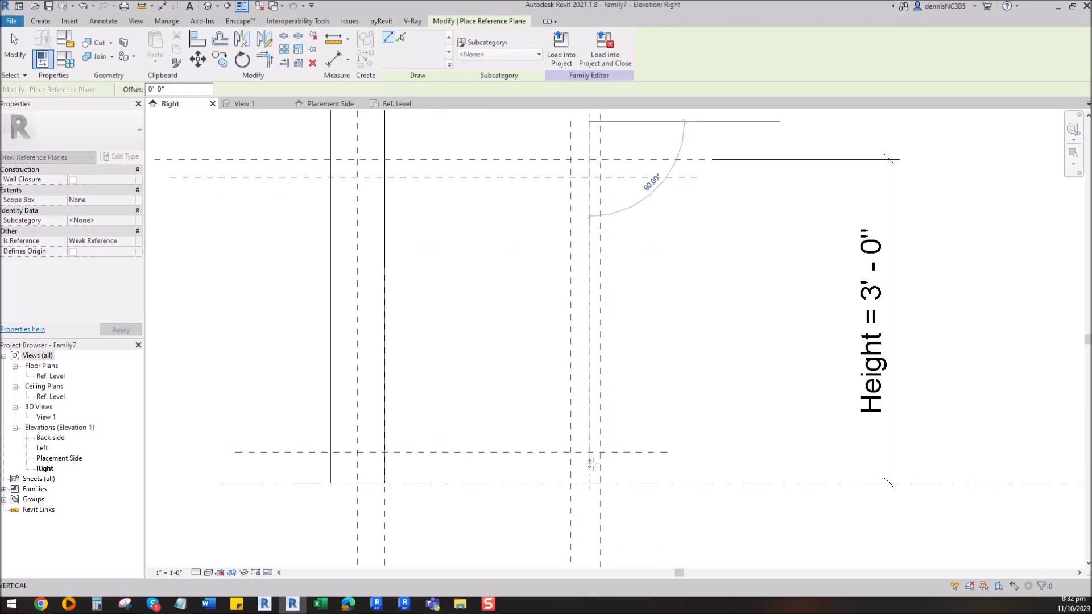
{"action": "left_click", "coordinate": [590, 464]}
Draw a short horizontal reference plane across the front vertical planes, about 5/8" below the second horizontal plane from the top.
{"action": "scroll", "coordinate": [567, 181], "scroll_direction": "up", "scroll_amount": 2}
{"action": "left_click", "coordinate": [492, 183]}
{"action": "left_click", "coordinate": [703, 183]}
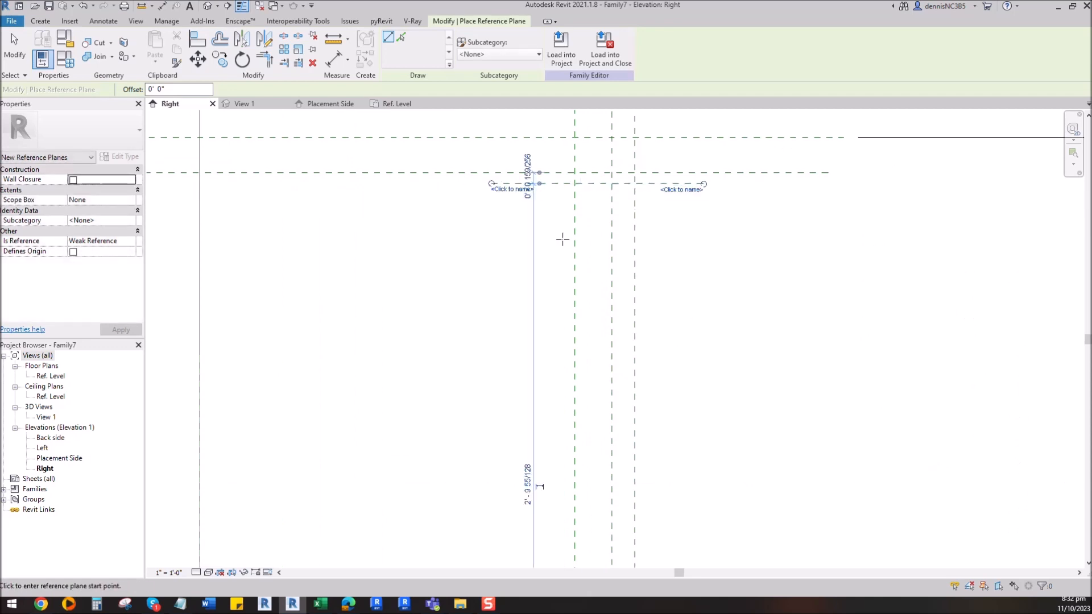
{"action": "key", "text": "Escape"}
Add aligned dimensions between the top two horizontal planes and between the inner new vertical plane and the front depth plane.
{"action": "scroll", "coordinate": [261, 178], "scroll_direction": "down", "scroll_amount": 4}
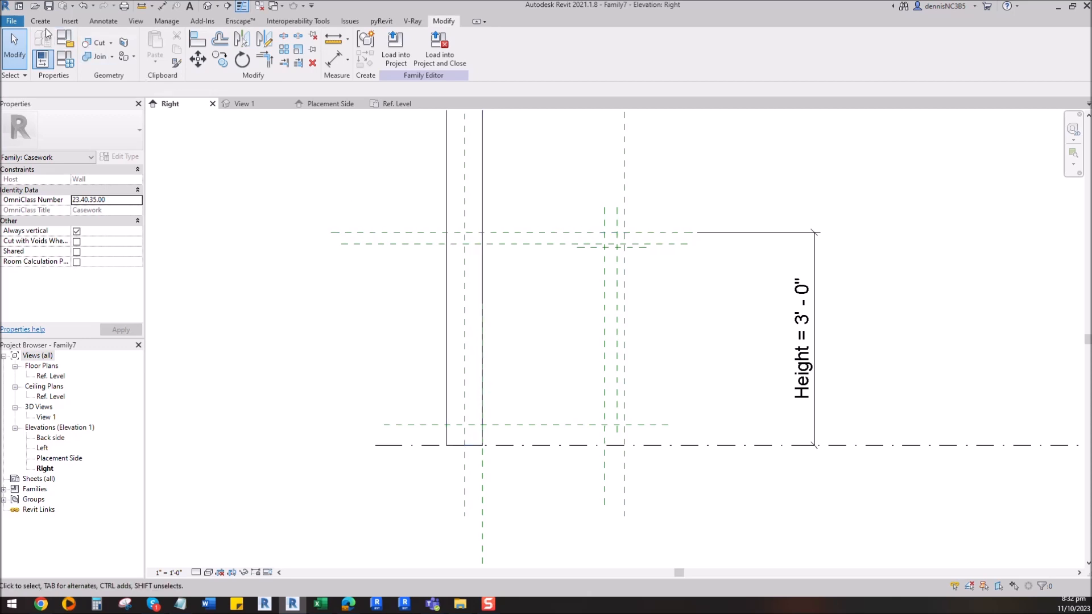
{"action": "left_click", "coordinate": [112, 22]}
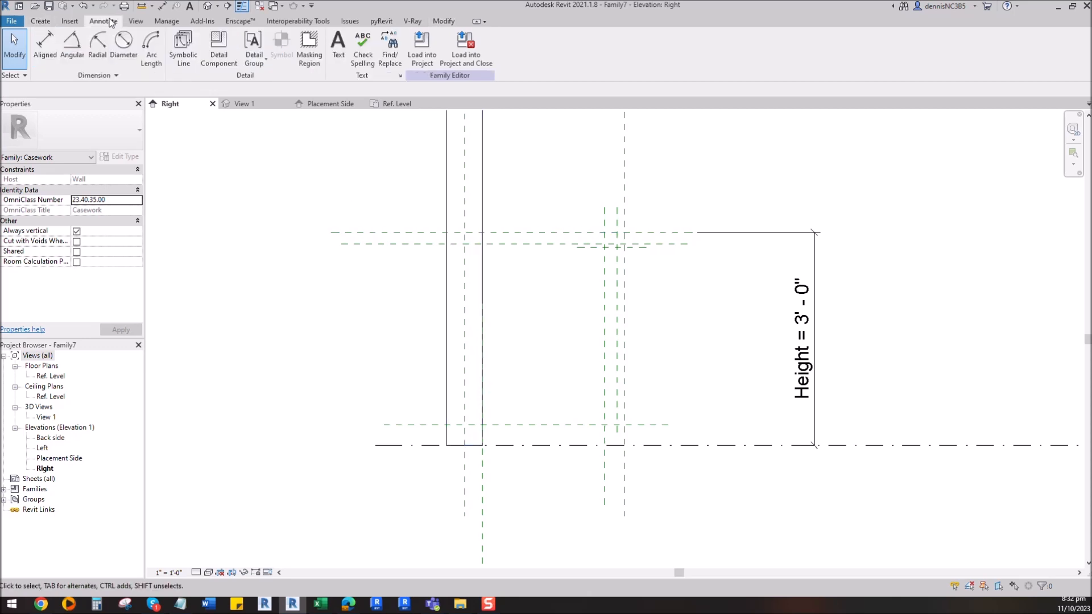
{"action": "left_click", "coordinate": [45, 47]}
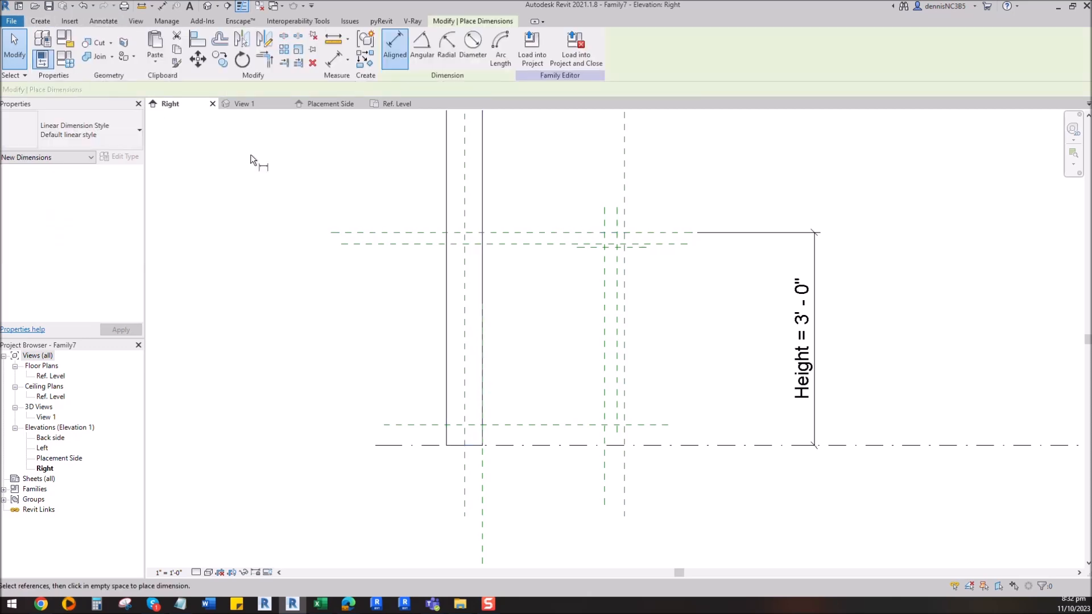
{"action": "left_click", "coordinate": [401, 233]}
{"action": "left_click", "coordinate": [401, 244]}
{"action": "left_click", "coordinate": [253, 253]}
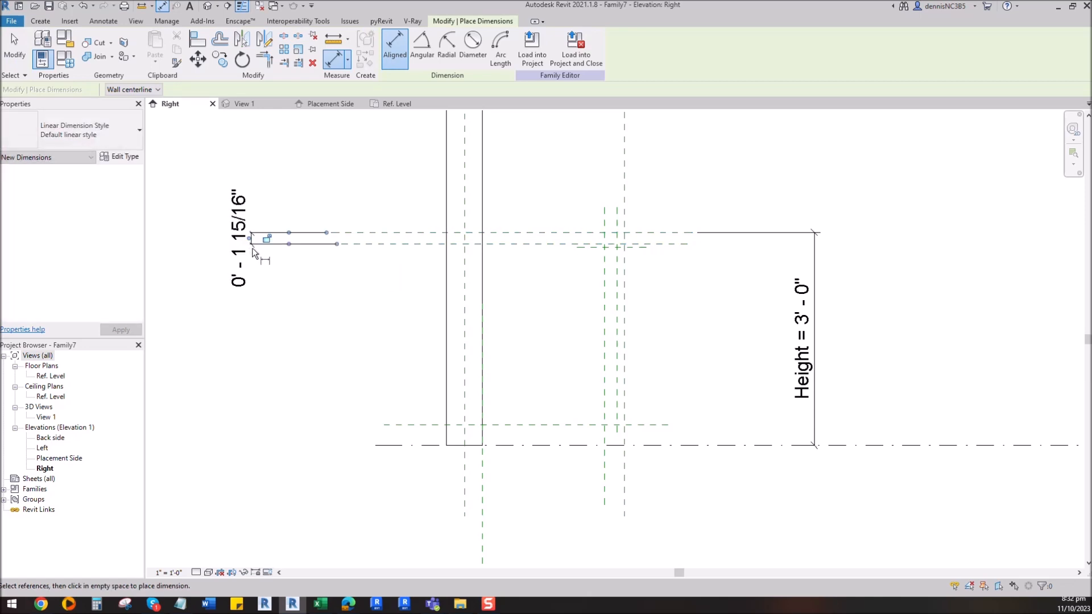
{"action": "left_click", "coordinate": [604, 483]}
{"action": "left_click", "coordinate": [624, 485]}
{"action": "left_click", "coordinate": [619, 540]}
Dimension the middle vertical plane to the front depth plane, and the short horizontal plane to the plane just above it.
{"action": "scroll", "coordinate": [618, 319], "scroll_direction": "up", "scroll_amount": 2}
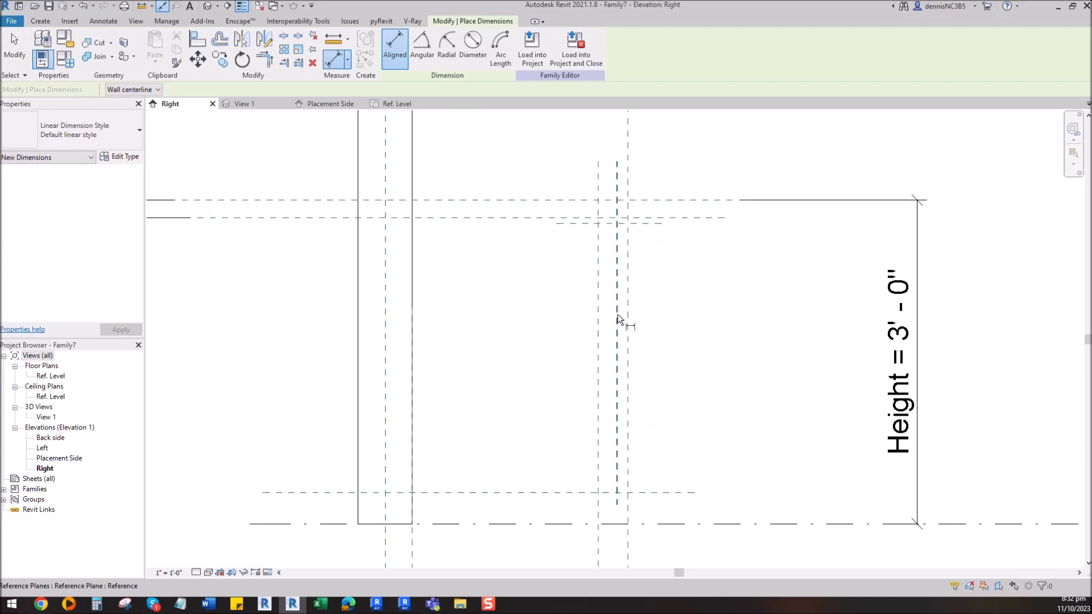
{"action": "left_click", "coordinate": [618, 319]}
{"action": "left_click", "coordinate": [628, 333]}
{"action": "scroll", "coordinate": [631, 341], "scroll_direction": "down", "scroll_amount": 2}
{"action": "left_click", "coordinate": [631, 200]}
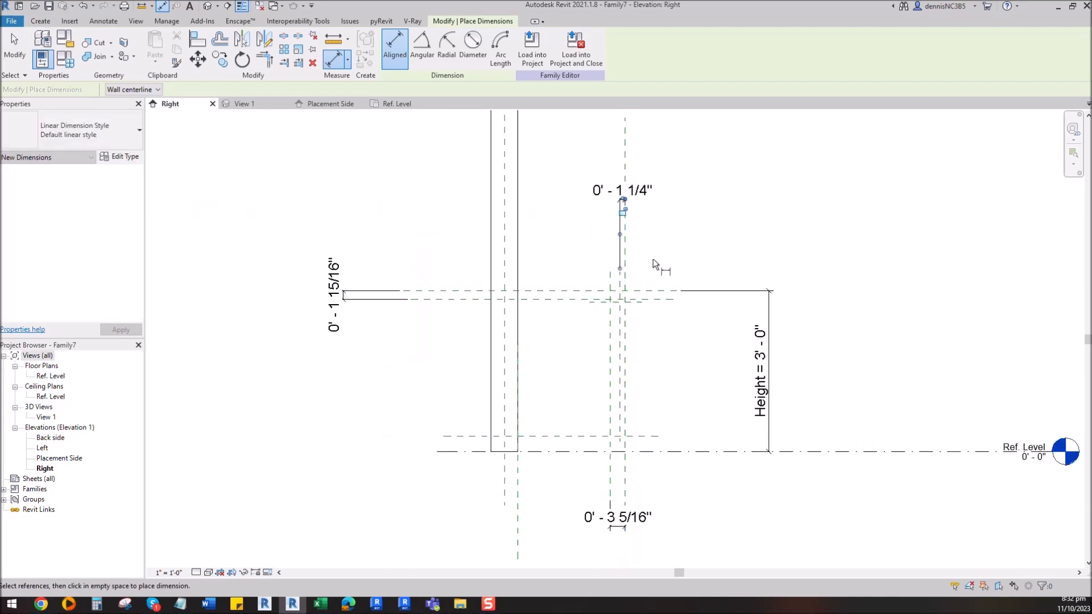
{"action": "scroll", "coordinate": [648, 307], "scroll_direction": "up", "scroll_amount": 4}
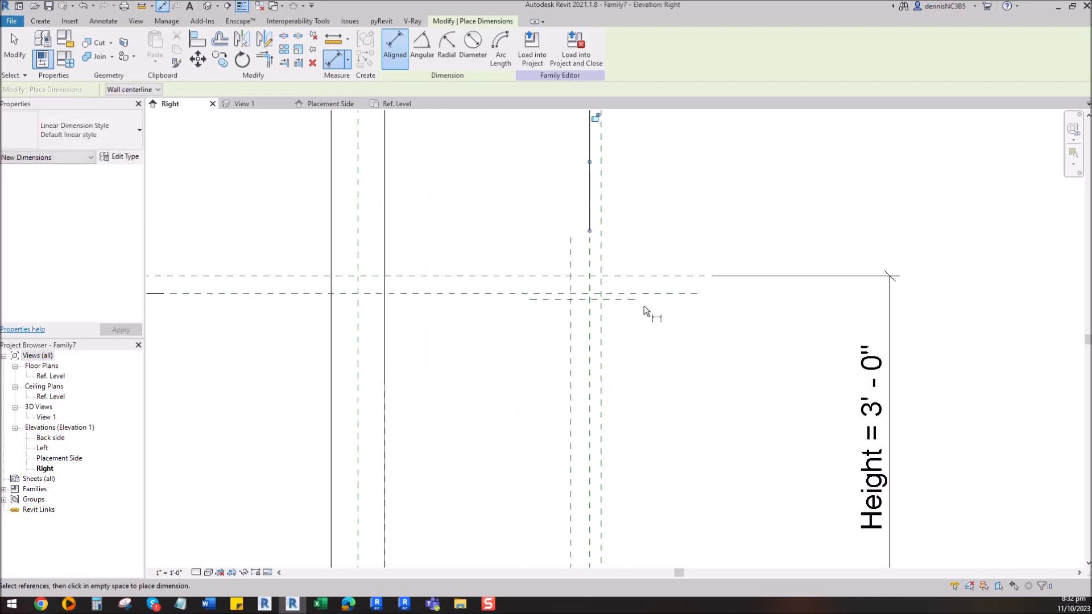
{"action": "left_click", "coordinate": [597, 291]}
{"action": "left_click", "coordinate": [596, 278]}
{"action": "scroll", "coordinate": [591, 285], "scroll_direction": "down", "scroll_amount": 2}
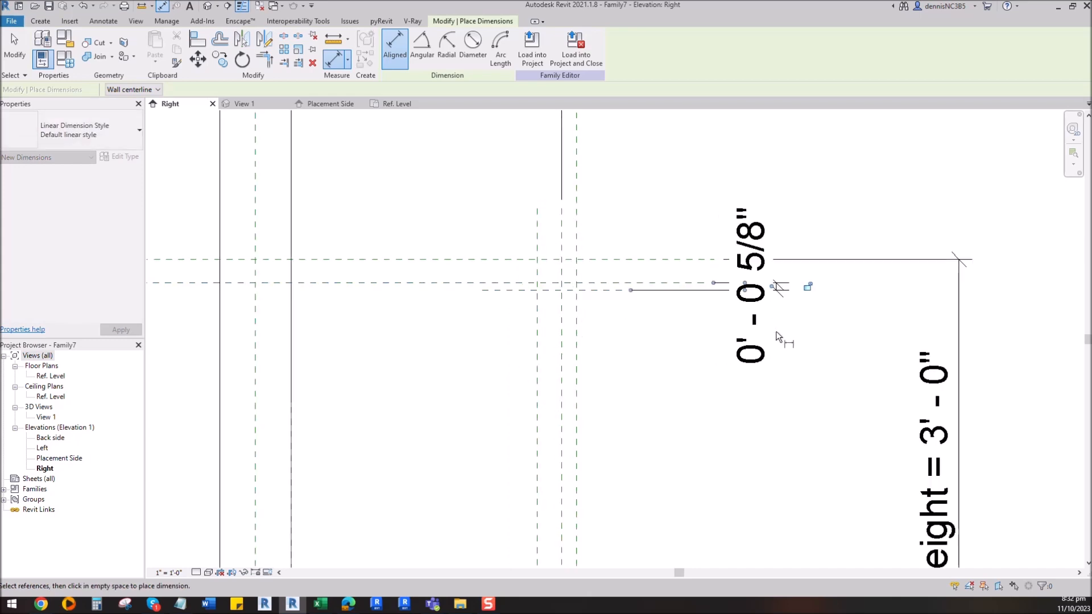
{"action": "scroll", "coordinate": [651, 311], "scroll_direction": "down", "scroll_amount": 2}
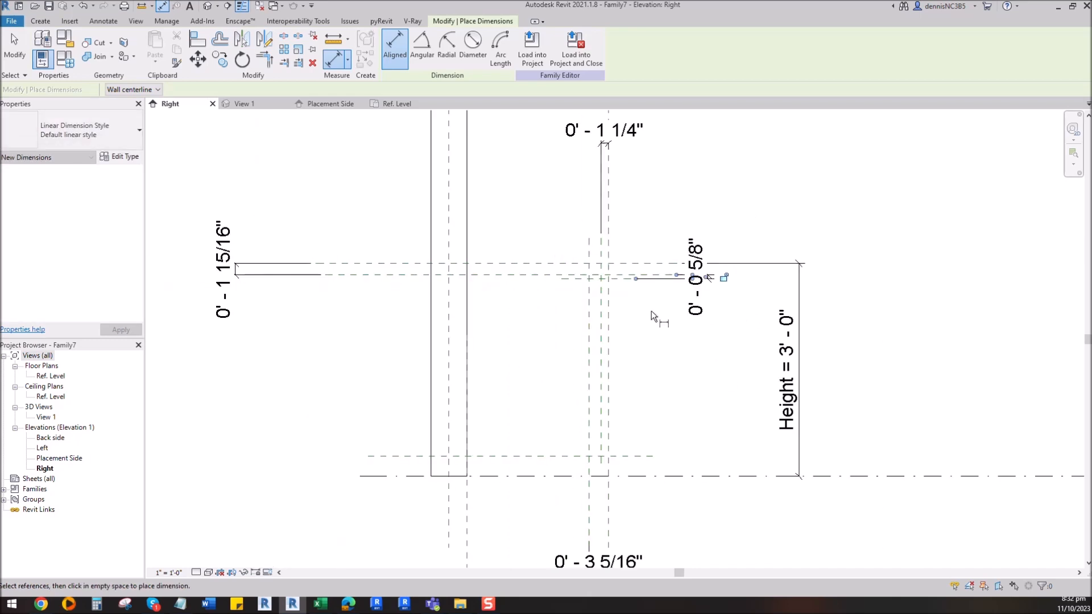
{"action": "left_click", "coordinate": [17, 51]}
Label the dimension between the top two horizontal planes with a new instance parameter named "depth of countertop".
{"action": "left_click", "coordinate": [232, 285]}
{"action": "left_click", "coordinate": [502, 47]}
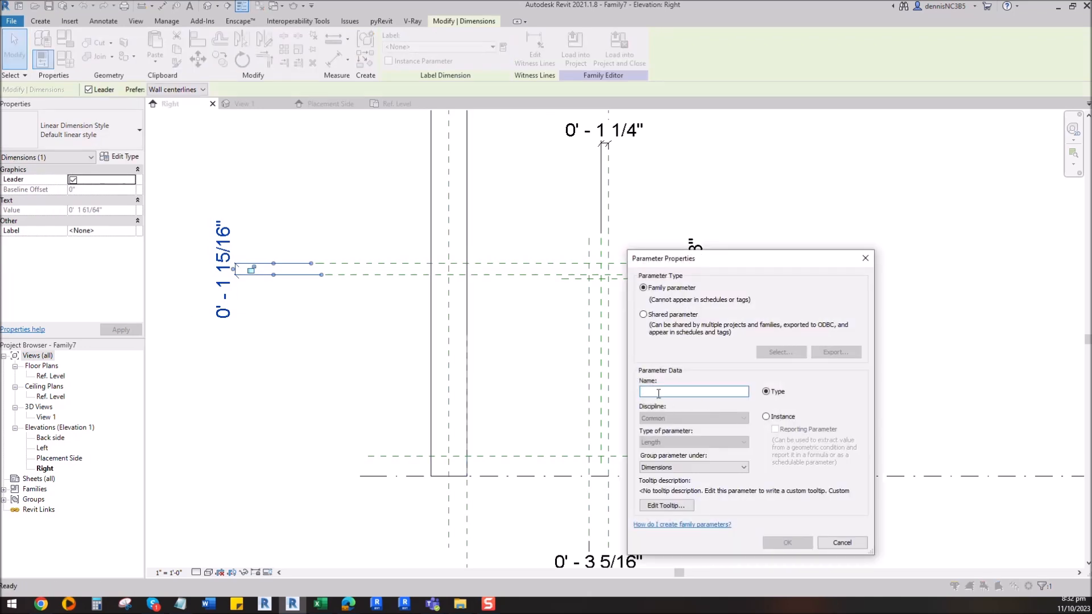
{"action": "type", "text": "depth of countertop"}
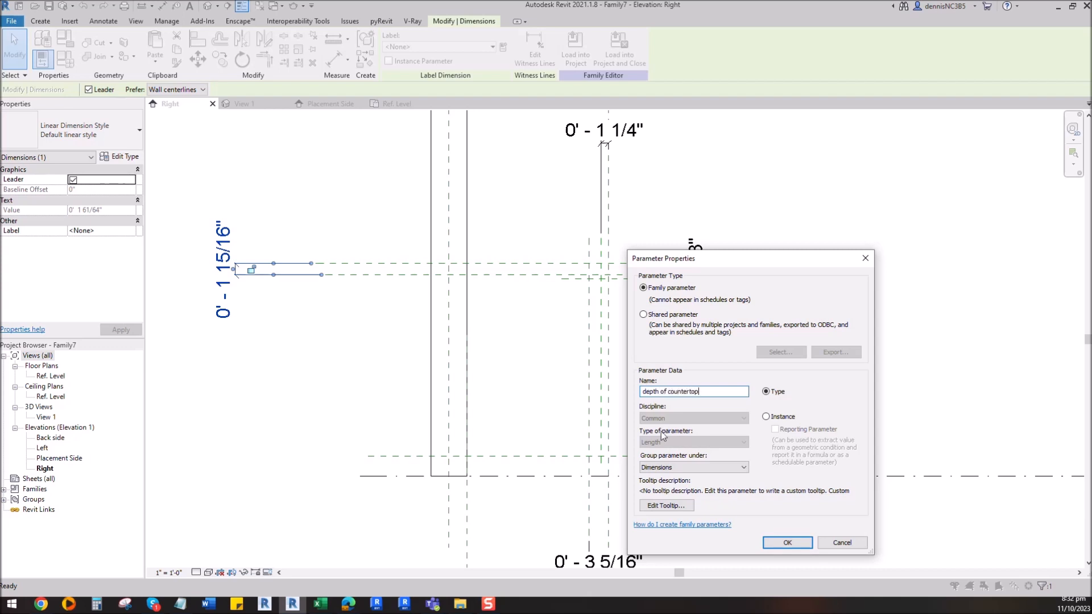
{"action": "left_click", "coordinate": [767, 416]}
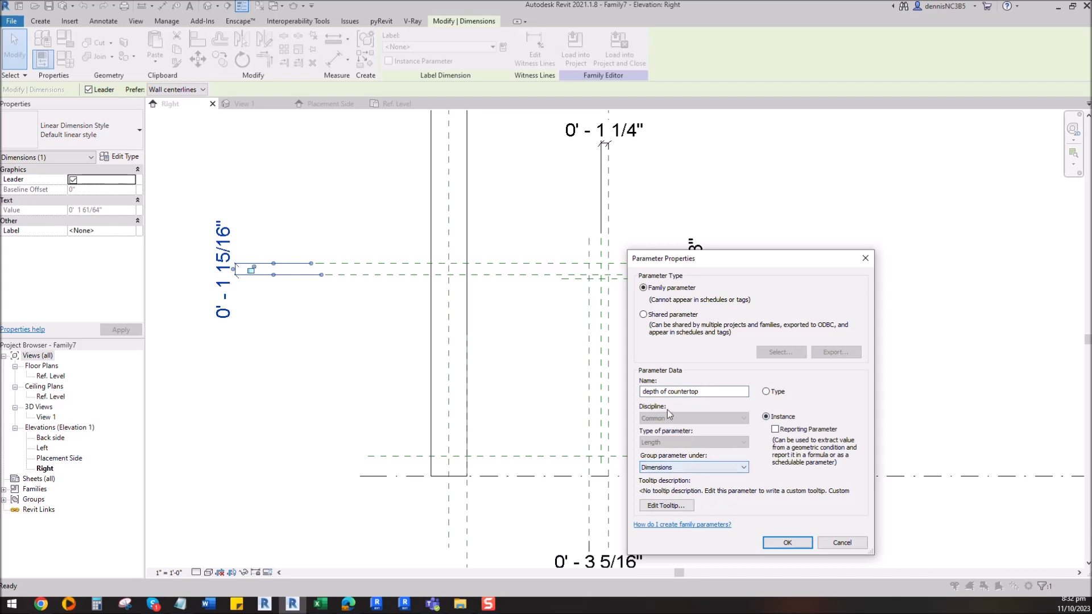
{"action": "left_click", "coordinate": [786, 543]}
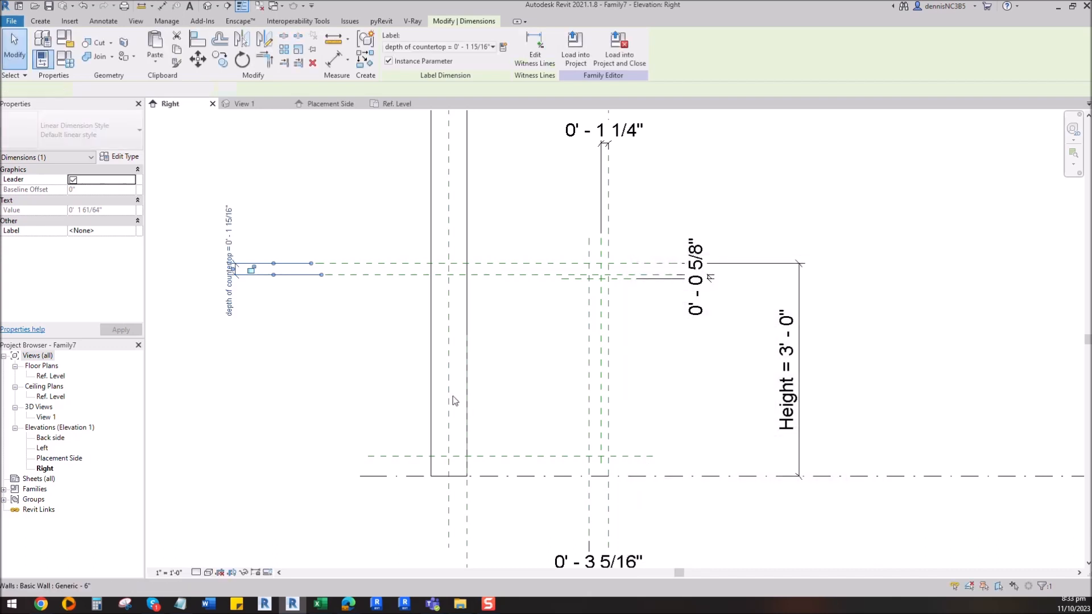
Label the lower dimension between the inner front vertical plane and the depth plane with a new instance parameter named "Base Offset".
{"action": "scroll", "coordinate": [414, 407], "scroll_direction": "down", "scroll_amount": 2}
{"action": "scroll", "coordinate": [530, 486], "scroll_direction": "up", "scroll_amount": 1}
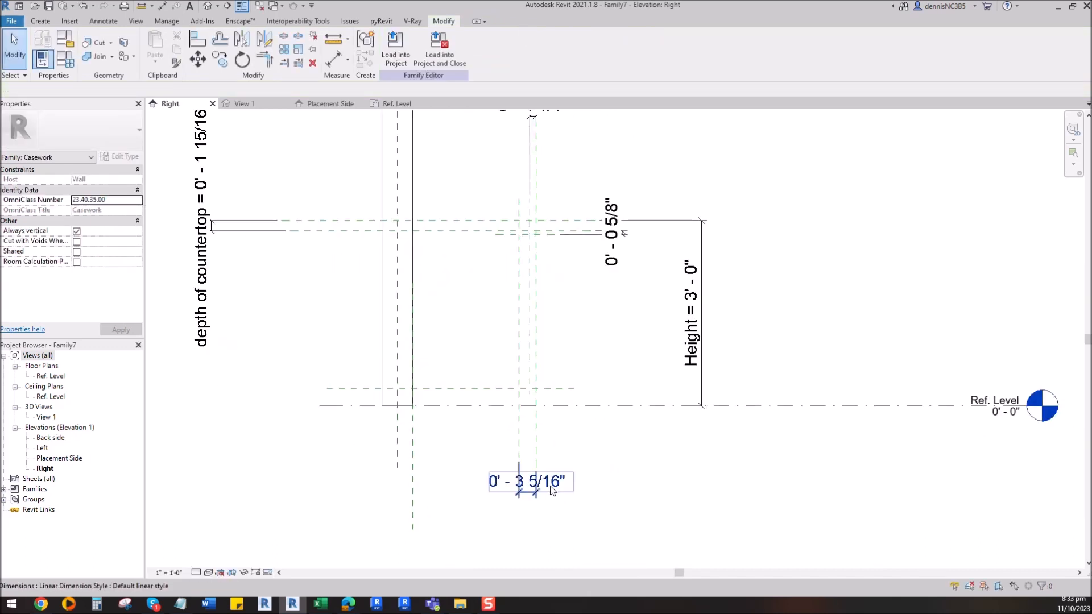
{"action": "left_click", "coordinate": [528, 482]}
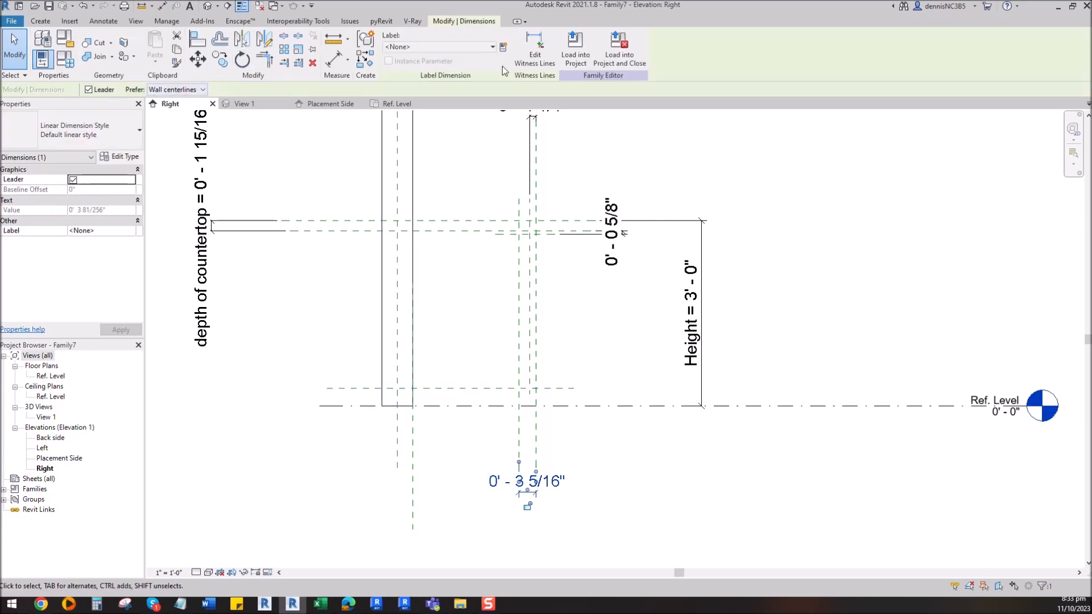
{"action": "left_click", "coordinate": [503, 47]}
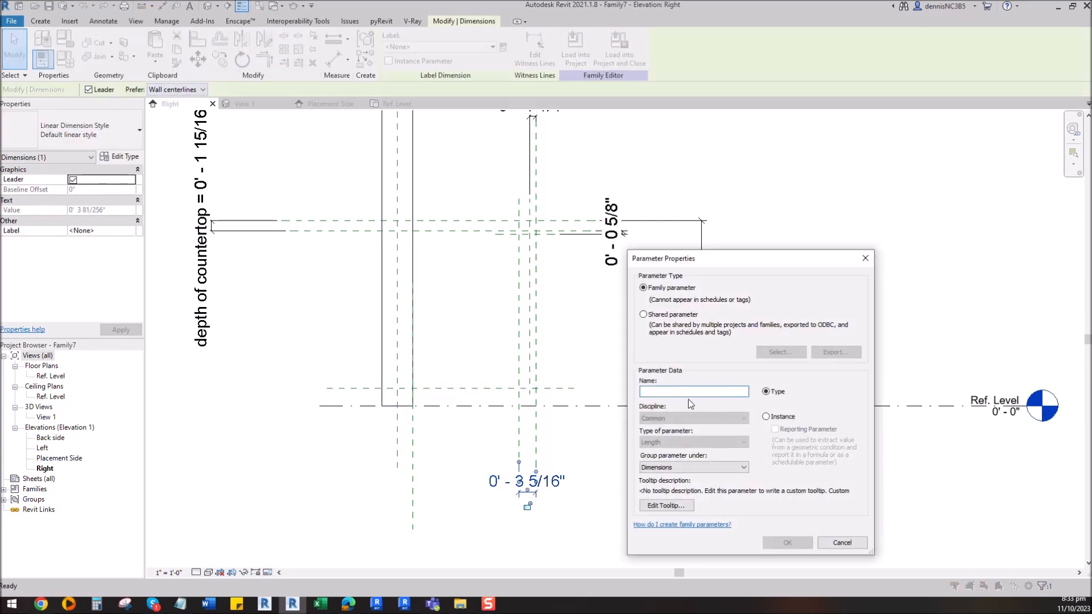
{"action": "type", "text": "base"}
{"action": "key", "text": "BackSpace"}
{"action": "type", "text": "Base Offset"}
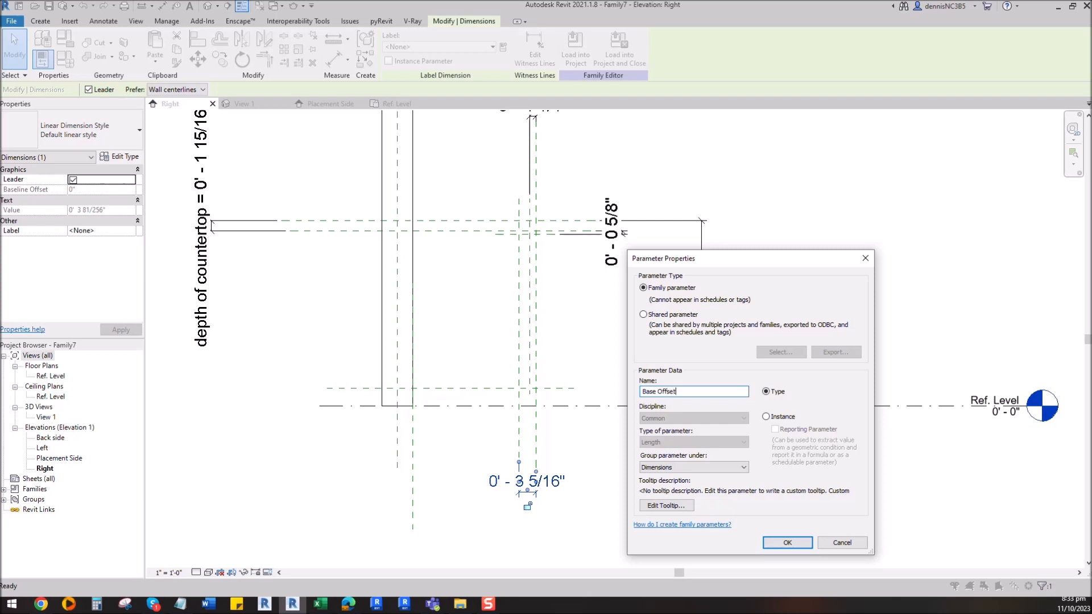
{"action": "left_click", "coordinate": [766, 417]}
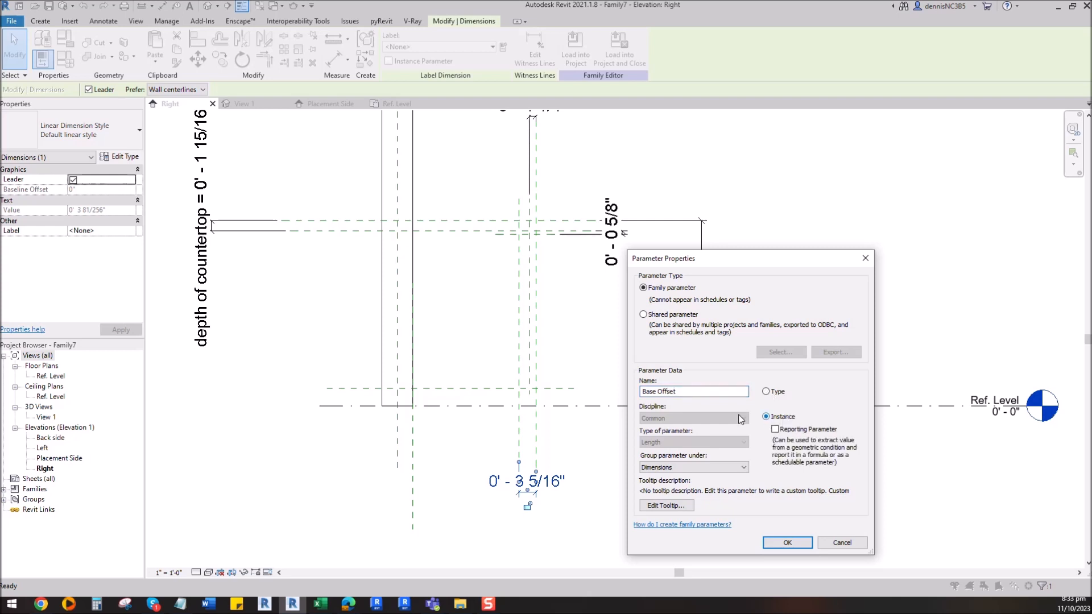
{"action": "left_click", "coordinate": [787, 543]}
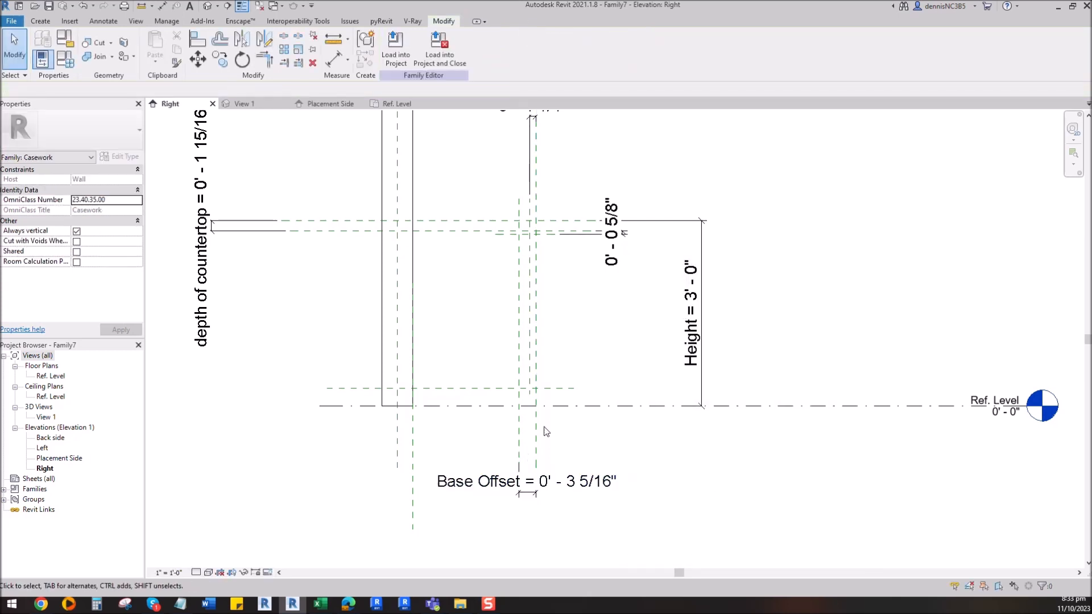
Add an aligned dimension between the Ref. Level line and the lowest horizontal reference plane, placed outside the front planes.
{"action": "scroll", "coordinate": [558, 391], "scroll_direction": "up", "scroll_amount": 2}
{"action": "left_click", "coordinate": [104, 22]}
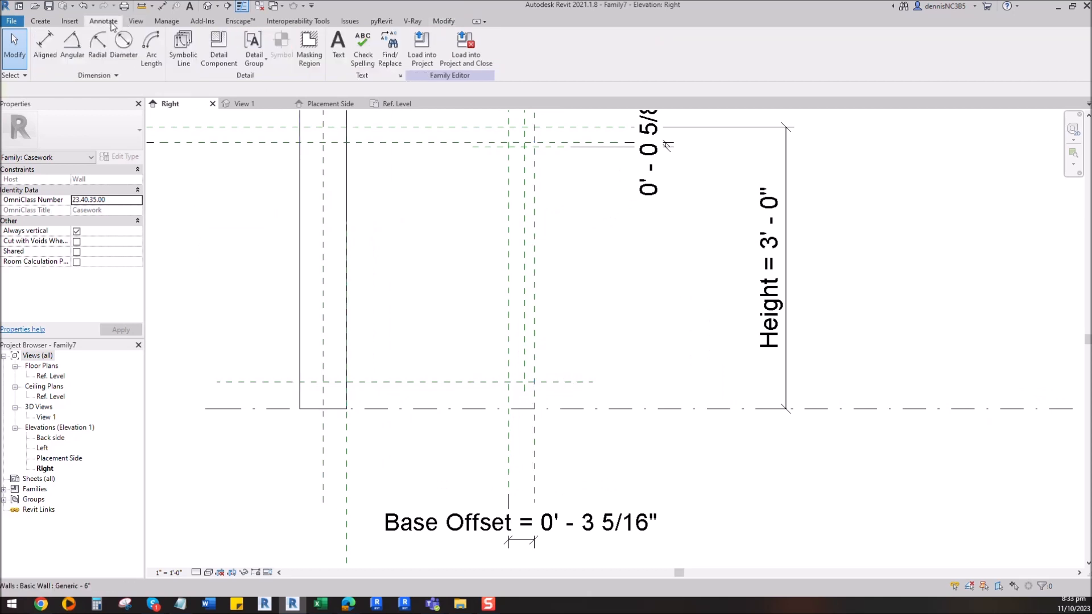
{"action": "left_click", "coordinate": [560, 388]}
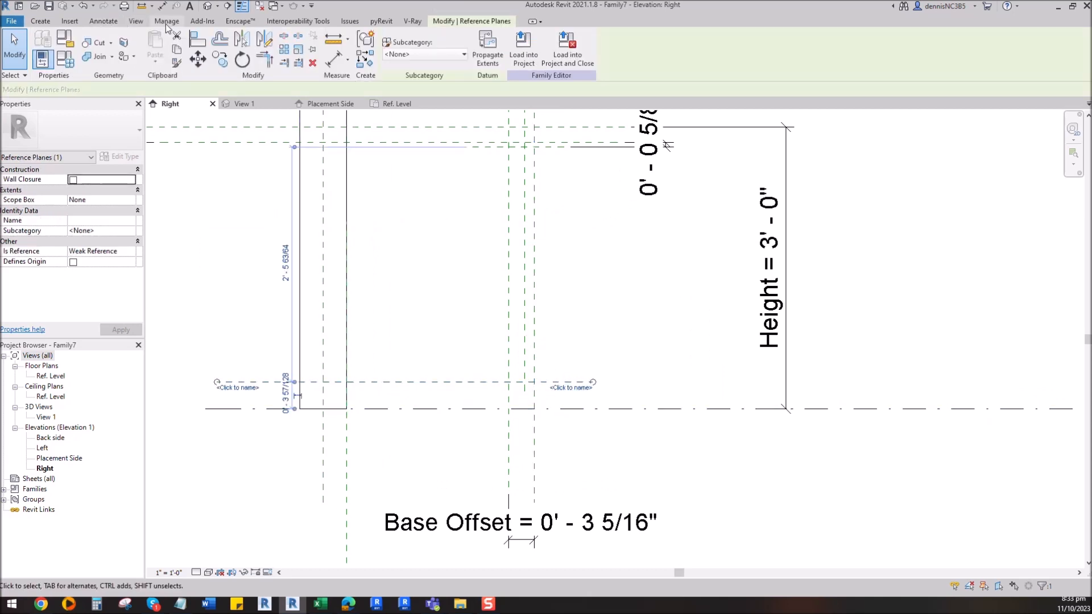
{"action": "left_click", "coordinate": [104, 21]}
{"action": "left_click", "coordinate": [40, 48]}
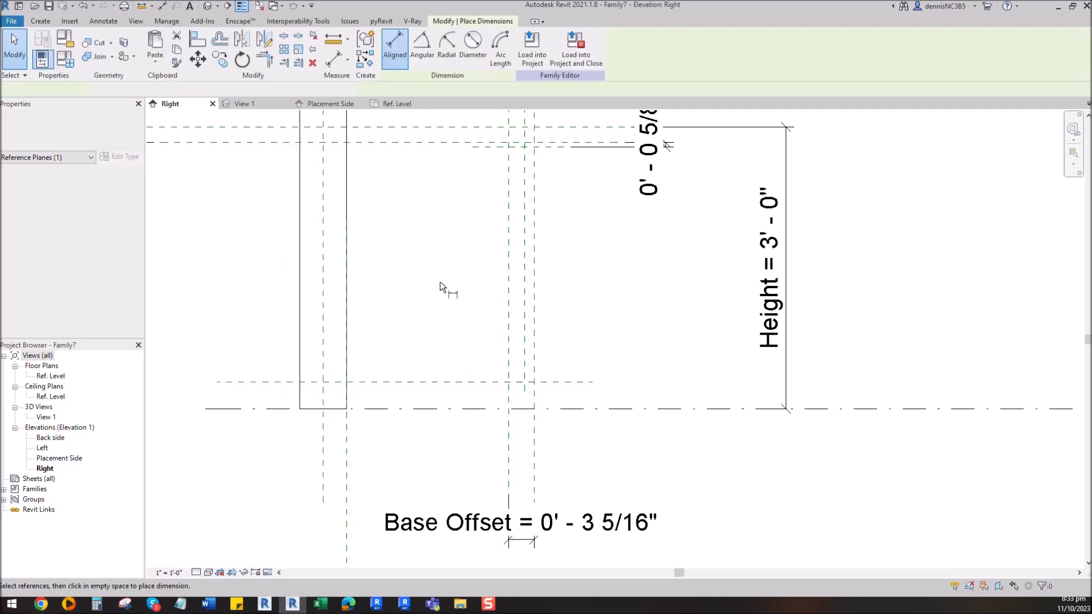
{"action": "left_click", "coordinate": [563, 408]}
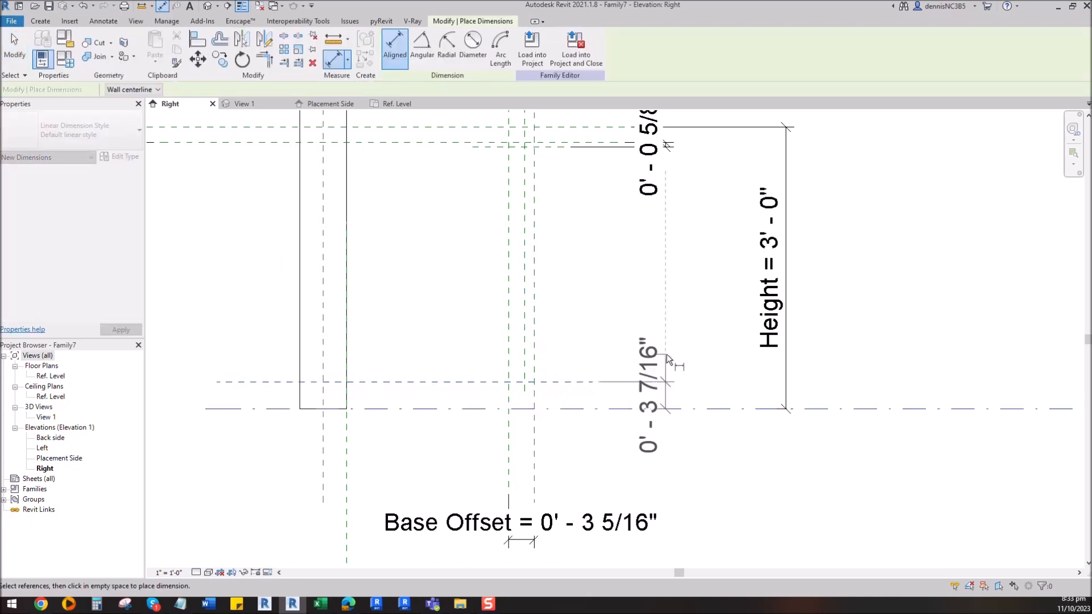
{"action": "left_click", "coordinate": [670, 354]}
{"action": "left_click", "coordinate": [14, 48]}
{"action": "scroll", "coordinate": [598, 370], "scroll_direction": "down", "scroll_amount": 2}
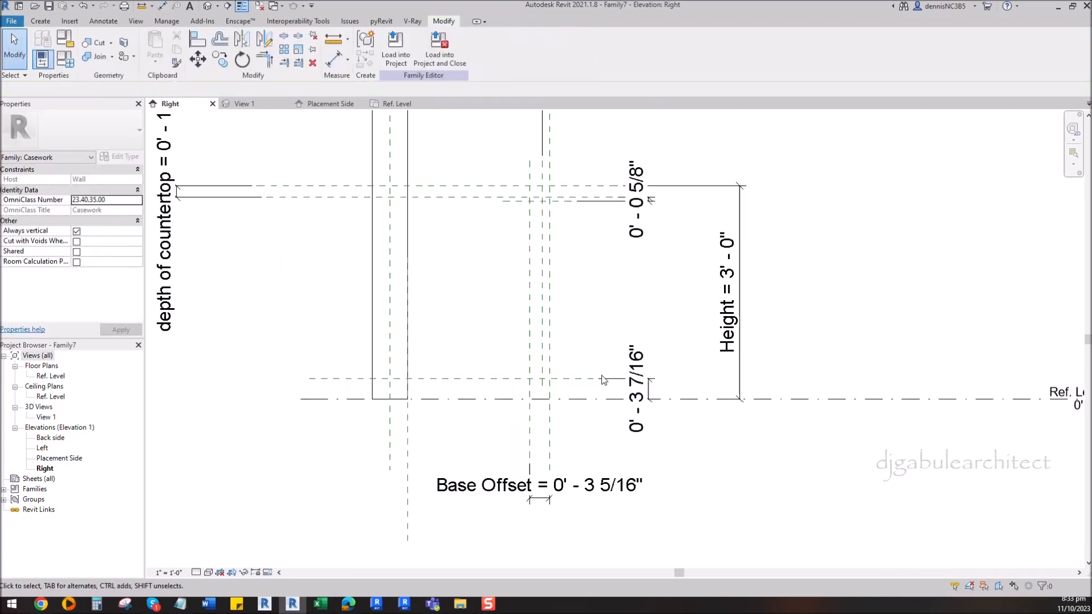
Label the dimension from the Ref. Level to the lowest horizontal plane with a new instance parameter named "Base Height".
{"action": "left_click", "coordinate": [644, 379]}
{"action": "left_click", "coordinate": [503, 46]}
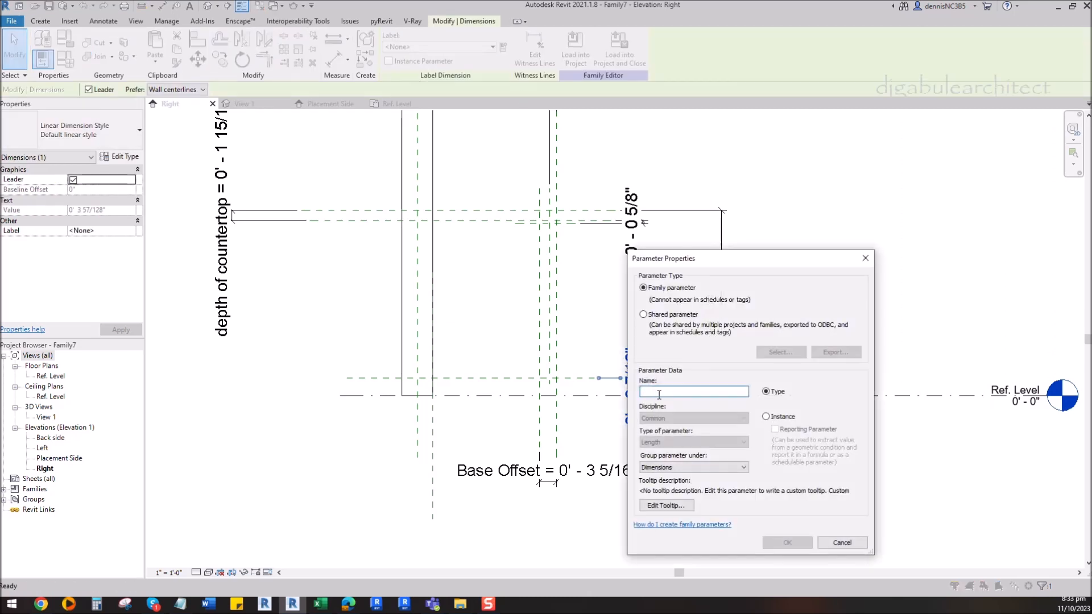
{"action": "type", "text": "Base Height"}
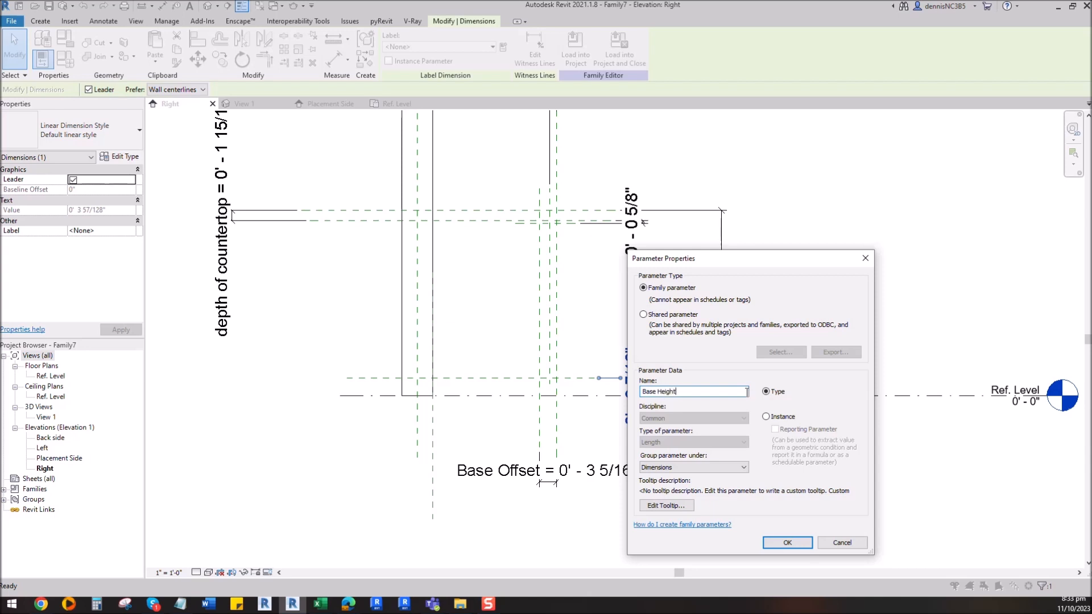
{"action": "left_click", "coordinate": [765, 416]}
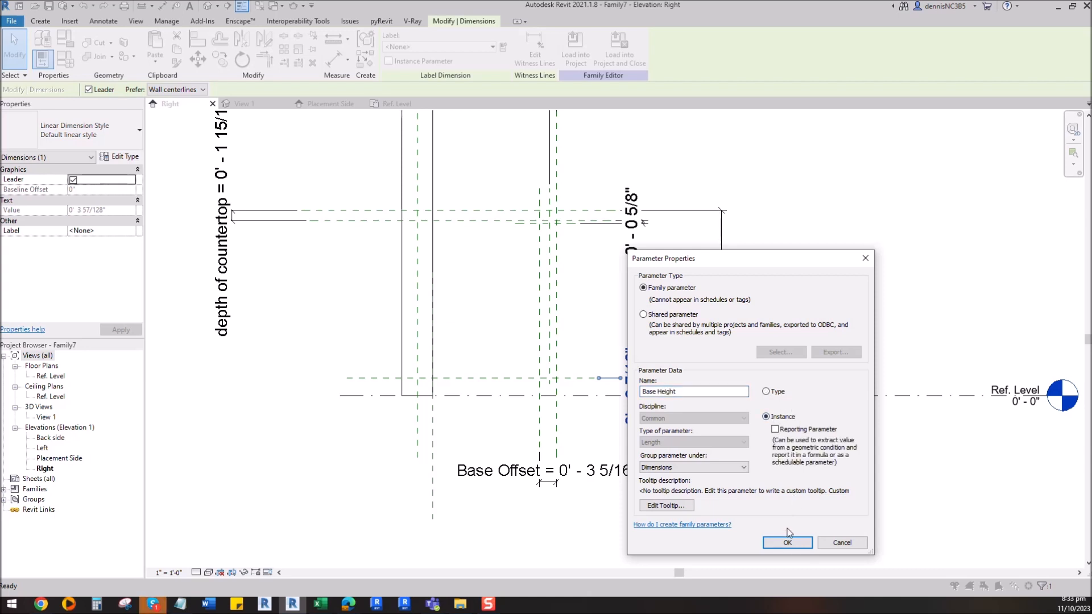
{"action": "left_click", "coordinate": [787, 541]}
{"action": "key", "text": "Escape"}
Label the small dimension between the countertop's lower plane and the short horizontal plane with a new type parameter named "Spacing".
{"action": "scroll", "coordinate": [457, 320], "scroll_direction": "up", "scroll_amount": 2}
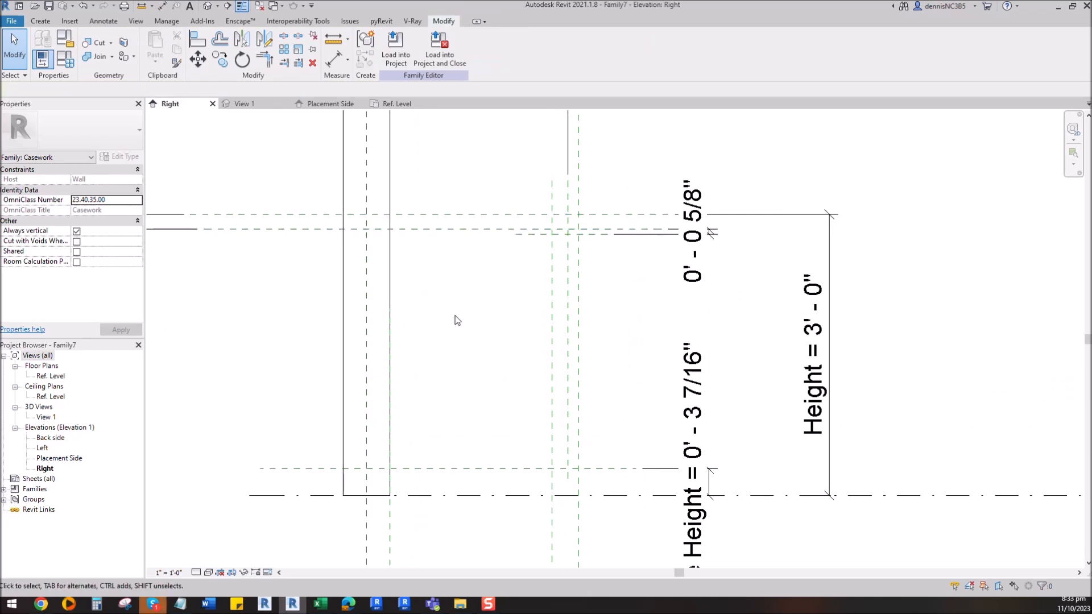
{"action": "scroll", "coordinate": [599, 236], "scroll_direction": "up", "scroll_amount": 2}
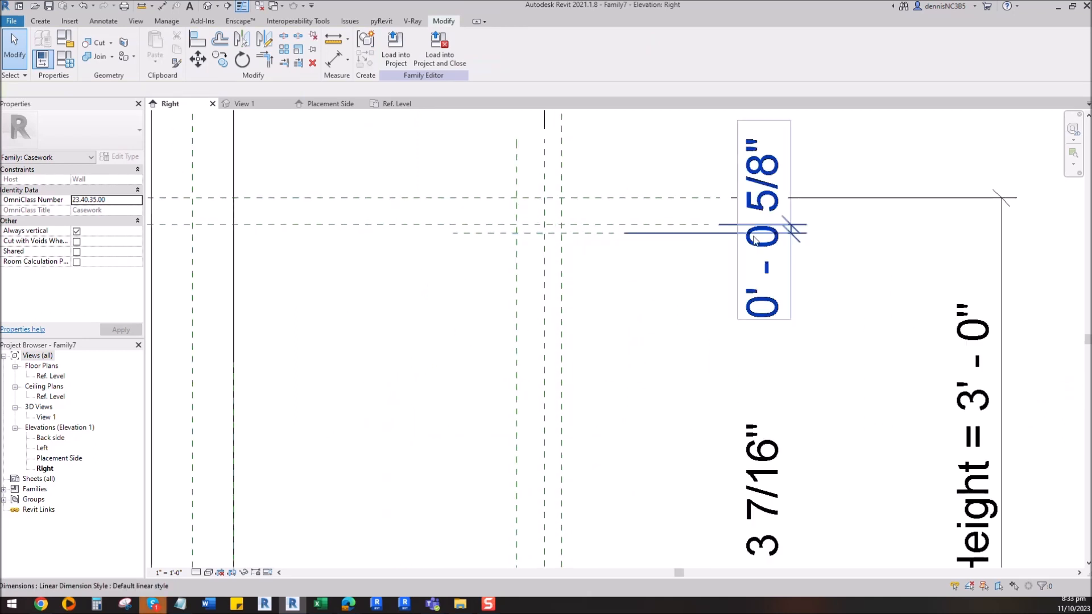
{"action": "left_click", "coordinate": [773, 252]}
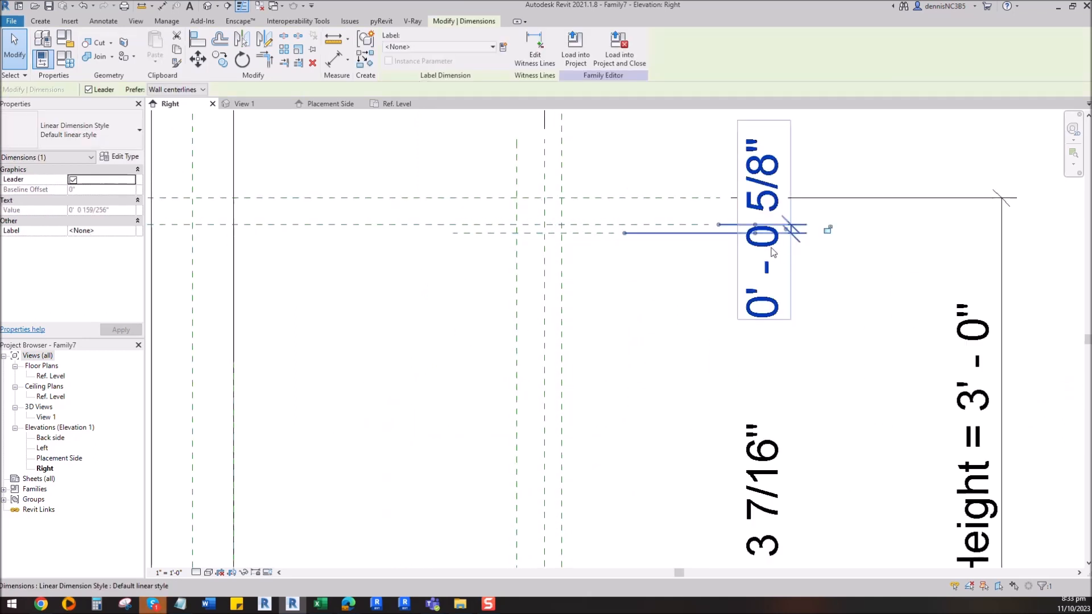
{"action": "left_click", "coordinate": [503, 47]}
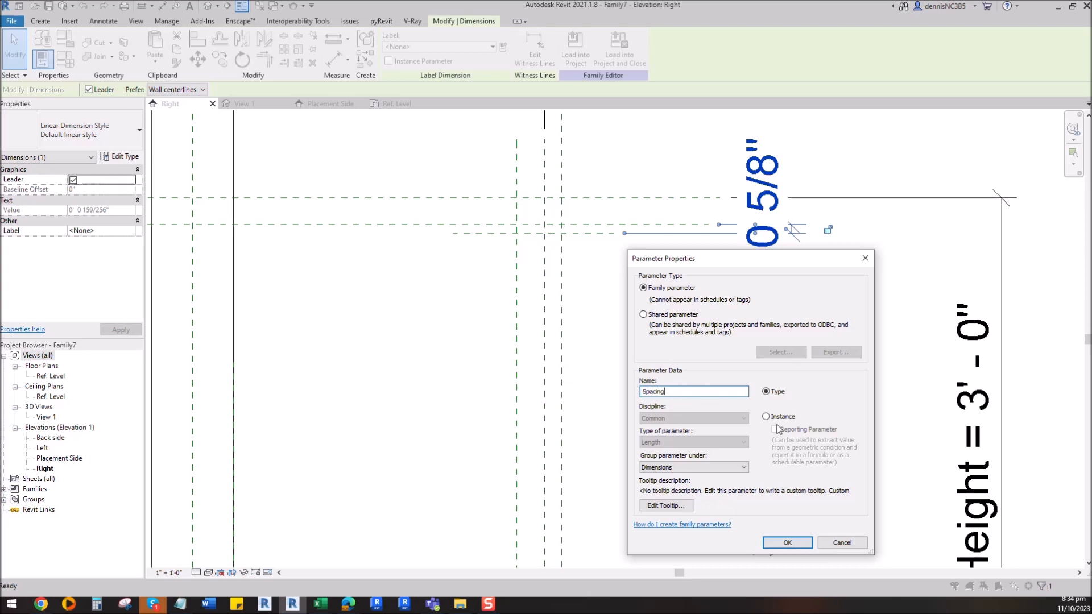
{"action": "left_click", "coordinate": [787, 542]}
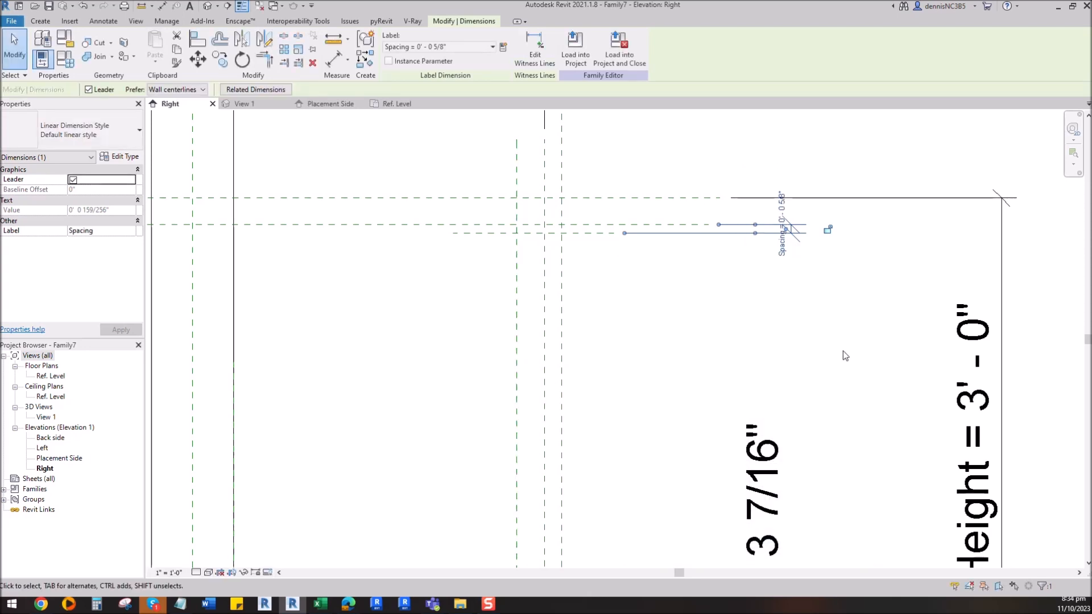
{"action": "left_click", "coordinate": [578, 257]}
Label the upper dimension between the middle vertical plane and the front depth plane with a new instance parameter named "Panel Thickness".
{"action": "scroll", "coordinate": [578, 258], "scroll_direction": "down", "scroll_amount": 2}
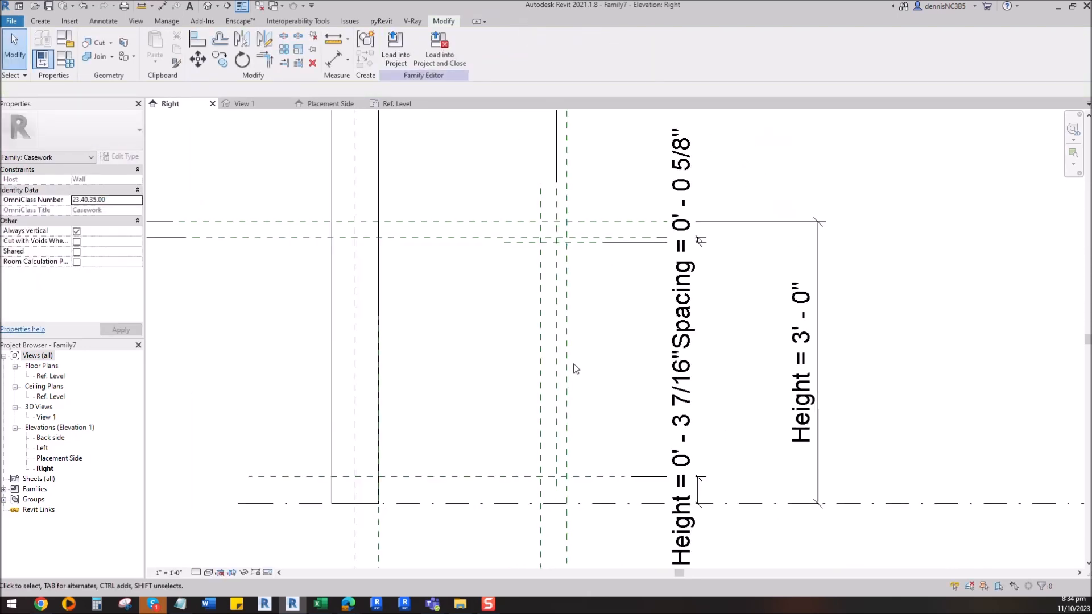
{"action": "scroll", "coordinate": [576, 368], "scroll_direction": "down", "scroll_amount": 3}
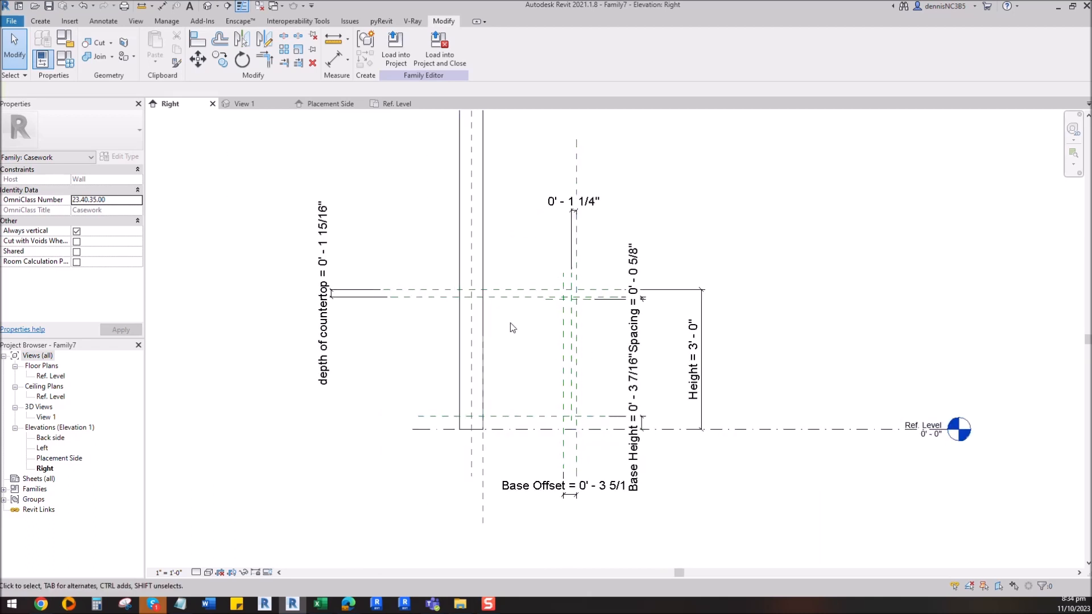
{"action": "scroll", "coordinate": [518, 349], "scroll_direction": "up", "scroll_amount": 1}
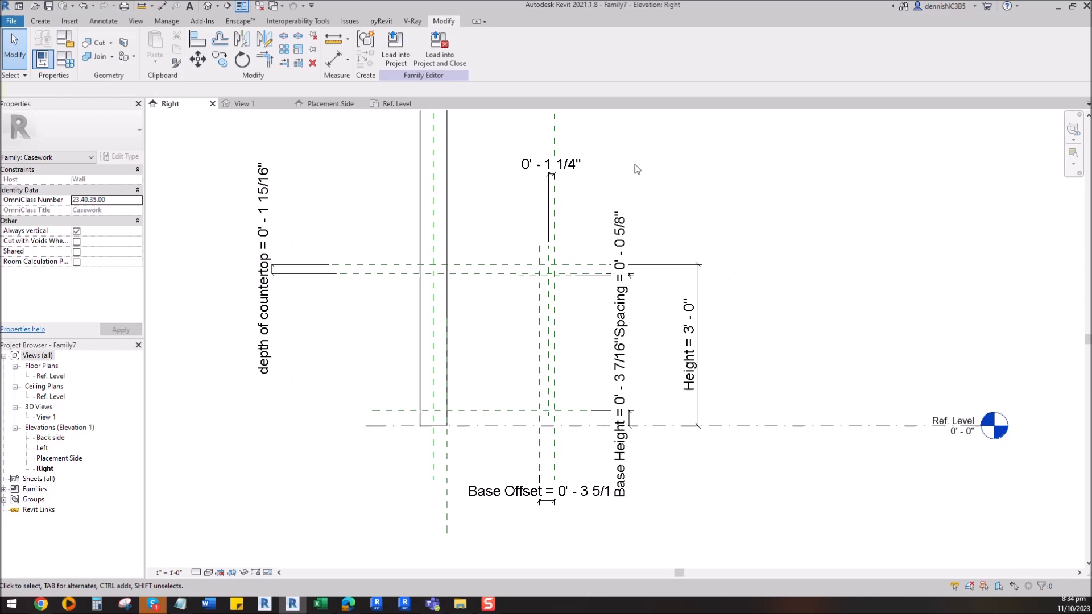
{"action": "left_click", "coordinate": [574, 166]}
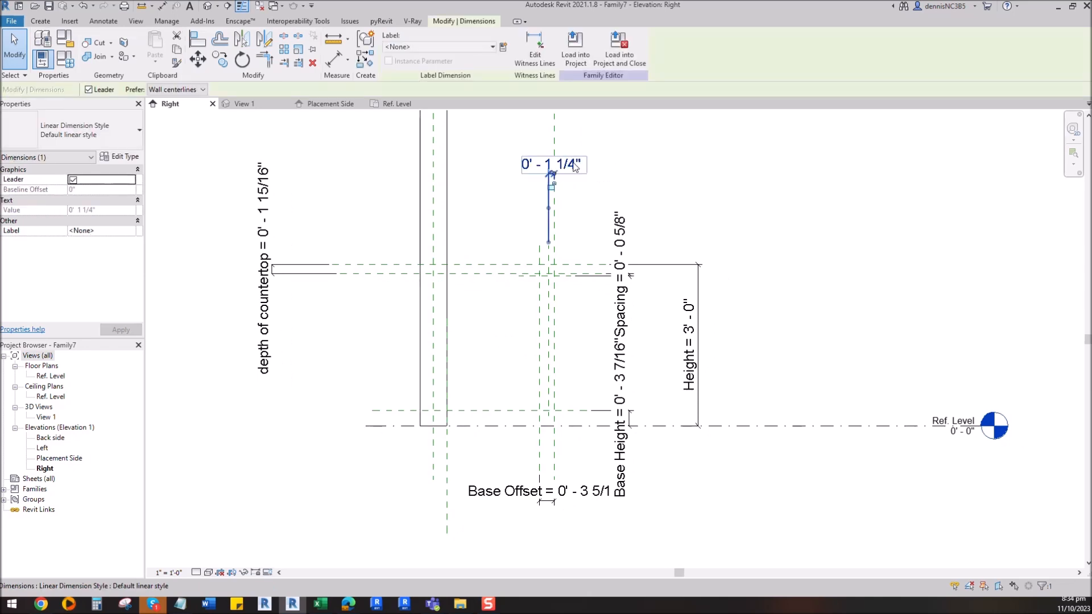
{"action": "left_click", "coordinate": [503, 46]}
{"action": "type", "text": "Panel Thickness"}
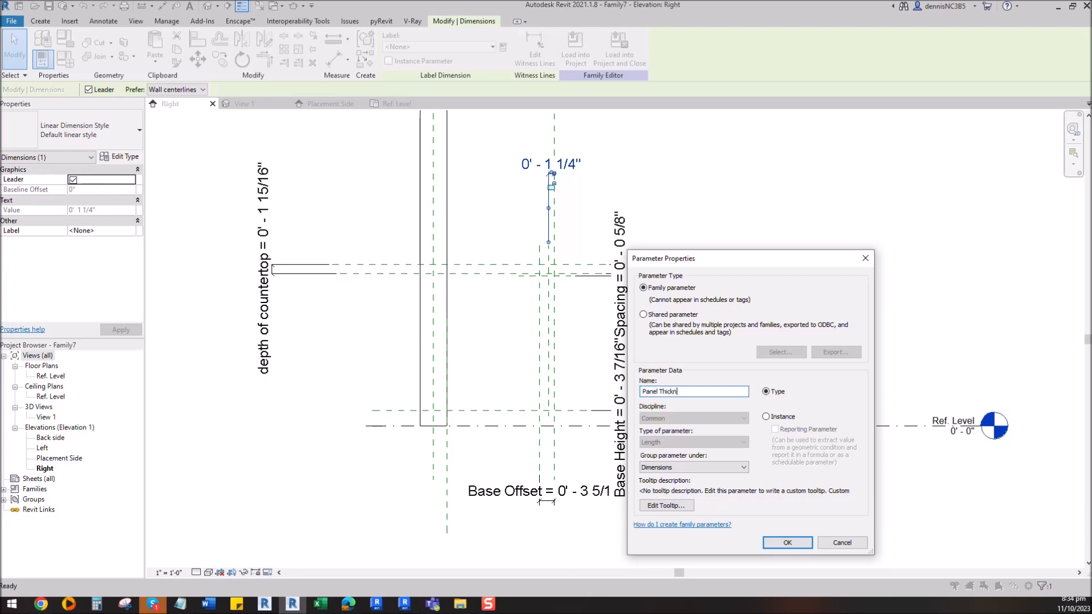
{"action": "left_click", "coordinate": [767, 417]}
{"action": "left_click", "coordinate": [786, 541]}
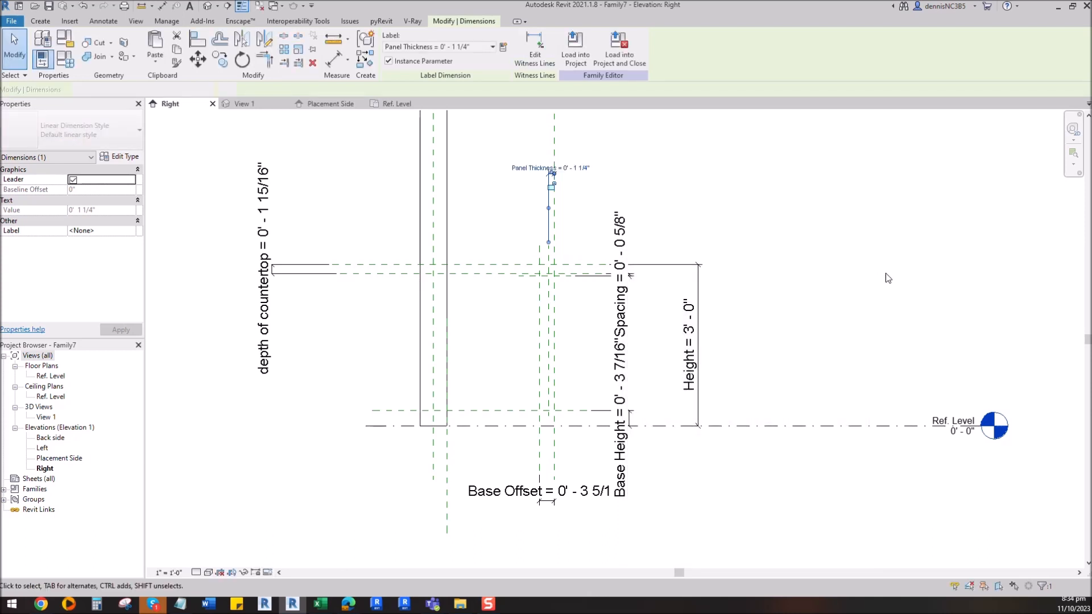
{"action": "left_click", "coordinate": [880, 278]}
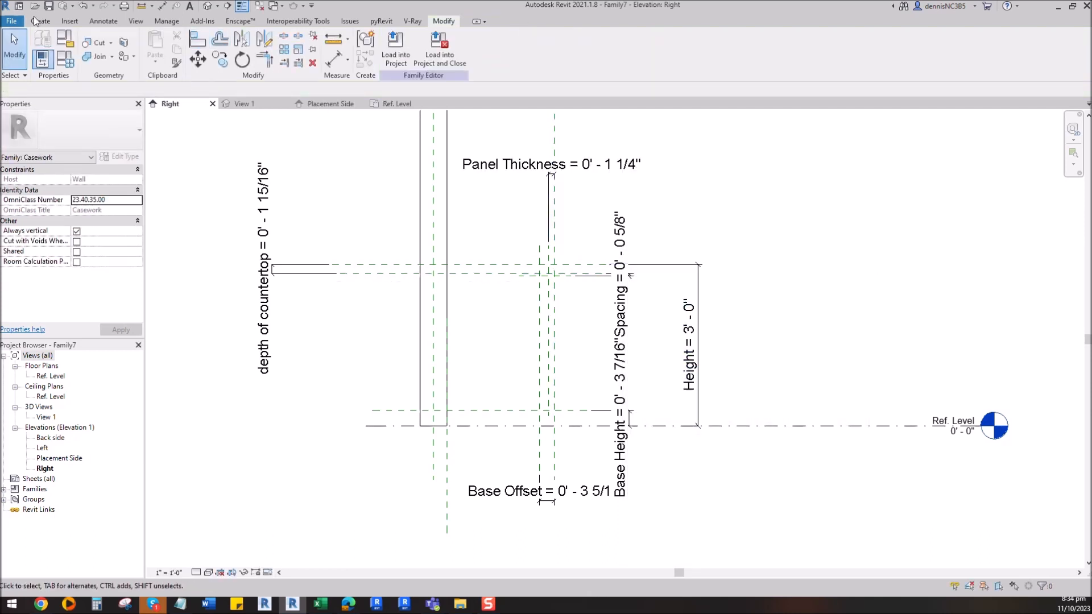
Start an extrusion and sketch a rectangle about 1'-10 1/4" by 2'-10" from the wall face under the countertop to the middle front plane at Ref. Level.
{"action": "scroll", "coordinate": [504, 317], "scroll_direction": "down", "scroll_amount": 2}
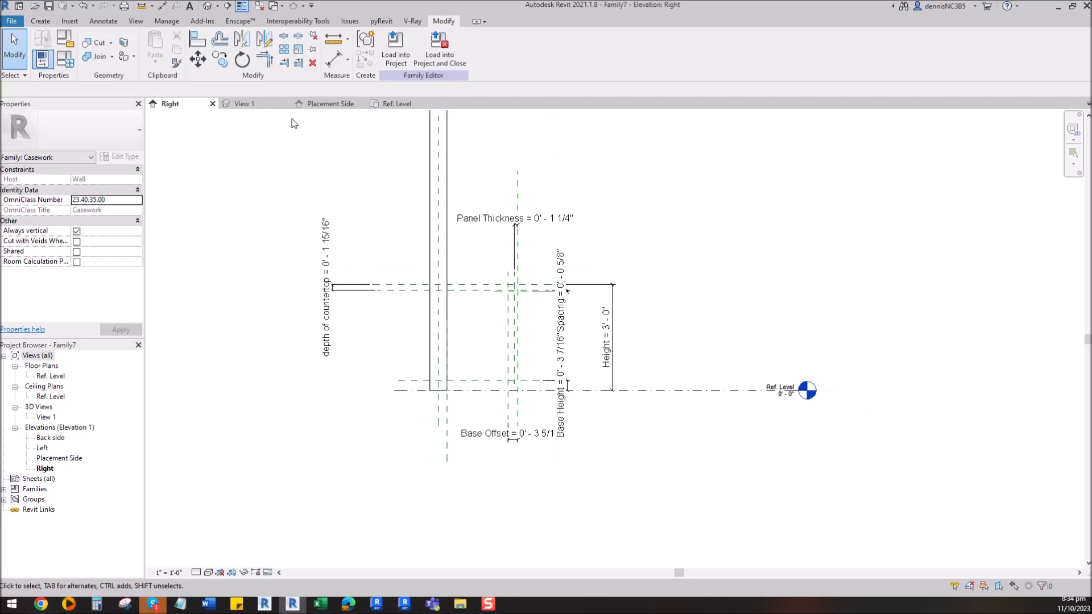
{"action": "left_click", "coordinate": [40, 20]}
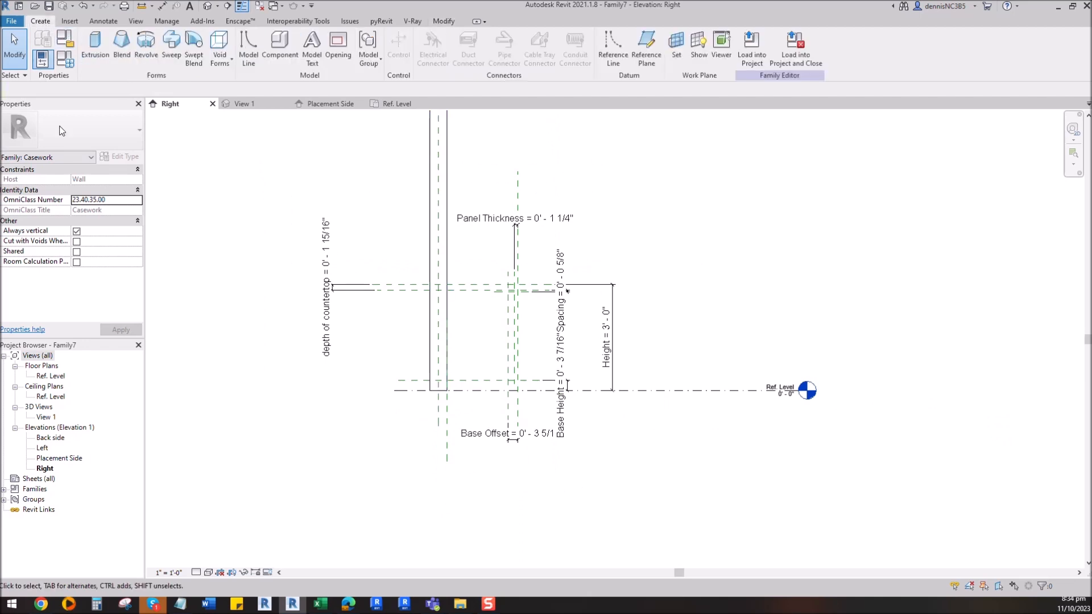
{"action": "left_click", "coordinate": [96, 57]}
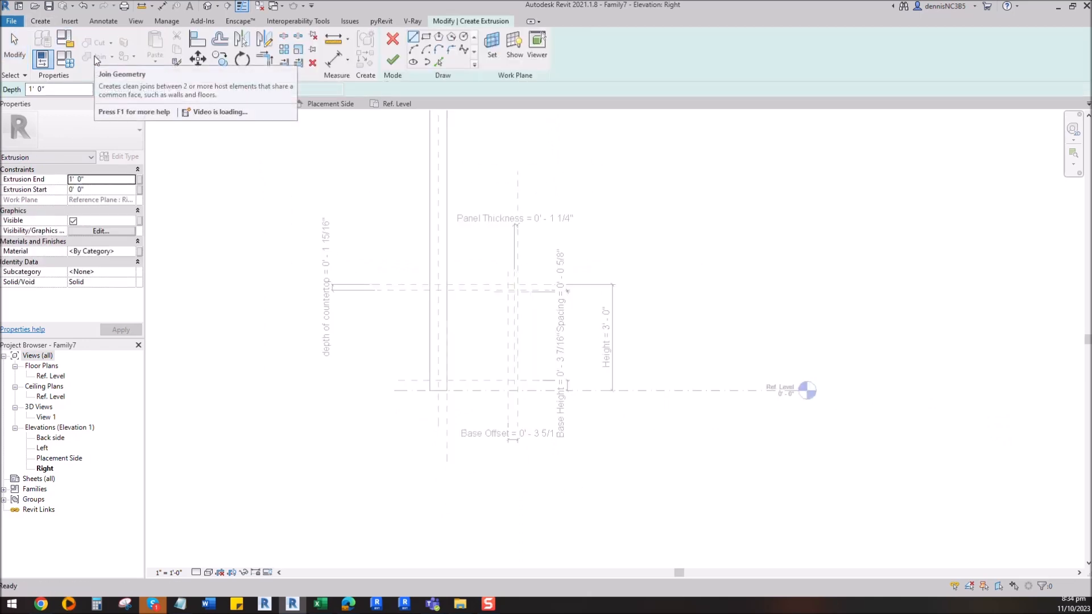
{"action": "left_click", "coordinate": [426, 41]}
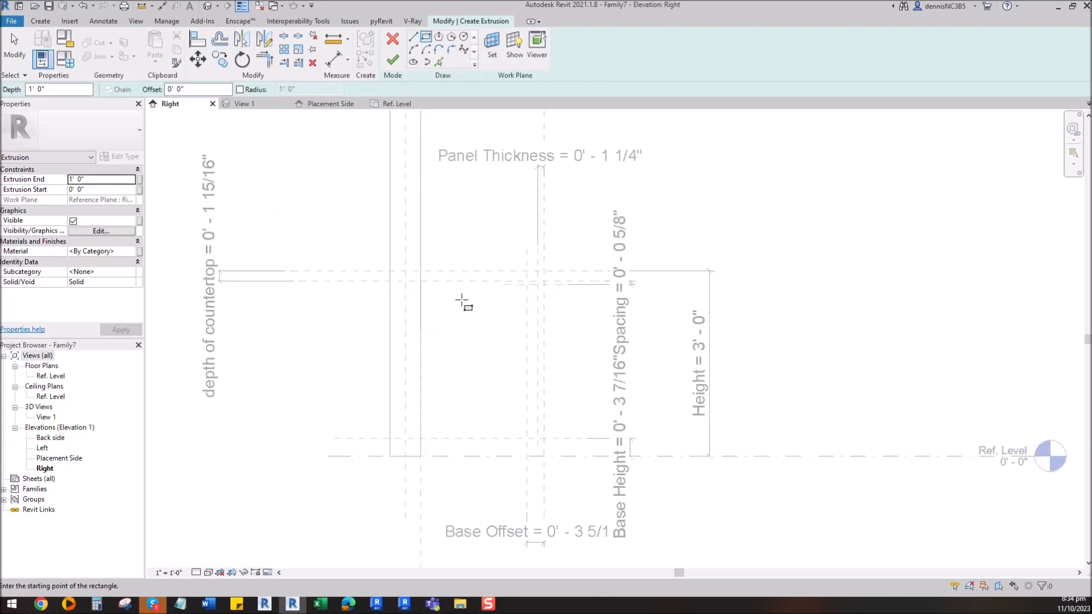
{"action": "scroll", "coordinate": [473, 302], "scroll_direction": "up", "scroll_amount": 3}
{"action": "left_click", "coordinate": [392, 266]}
{"action": "middle_click_drag", "start_coordinate": [504, 390], "coordinate": [473, 279]}
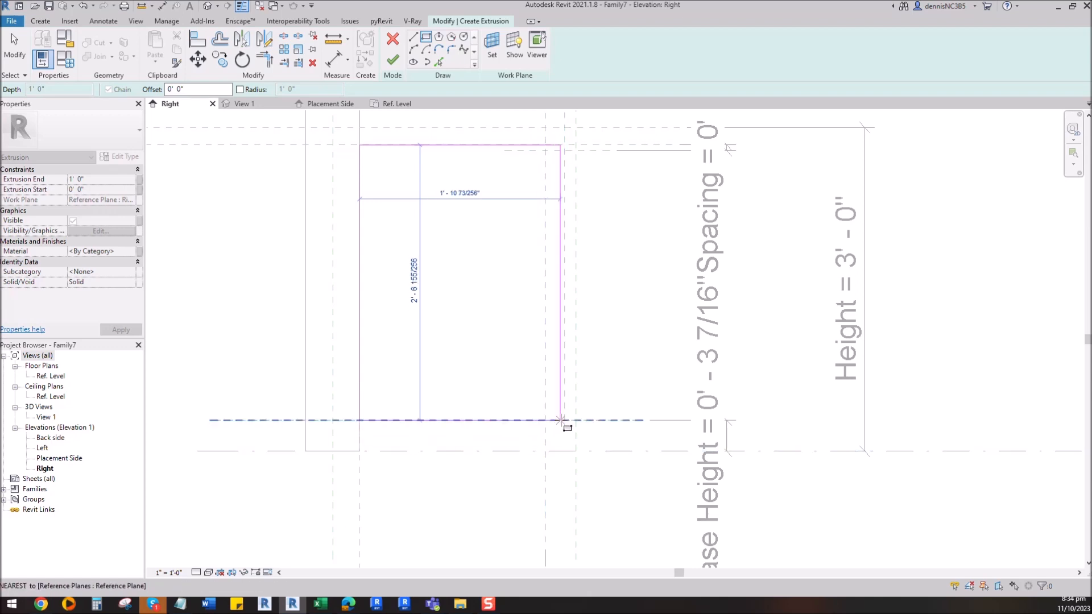
{"action": "left_click", "coordinate": [562, 450]}
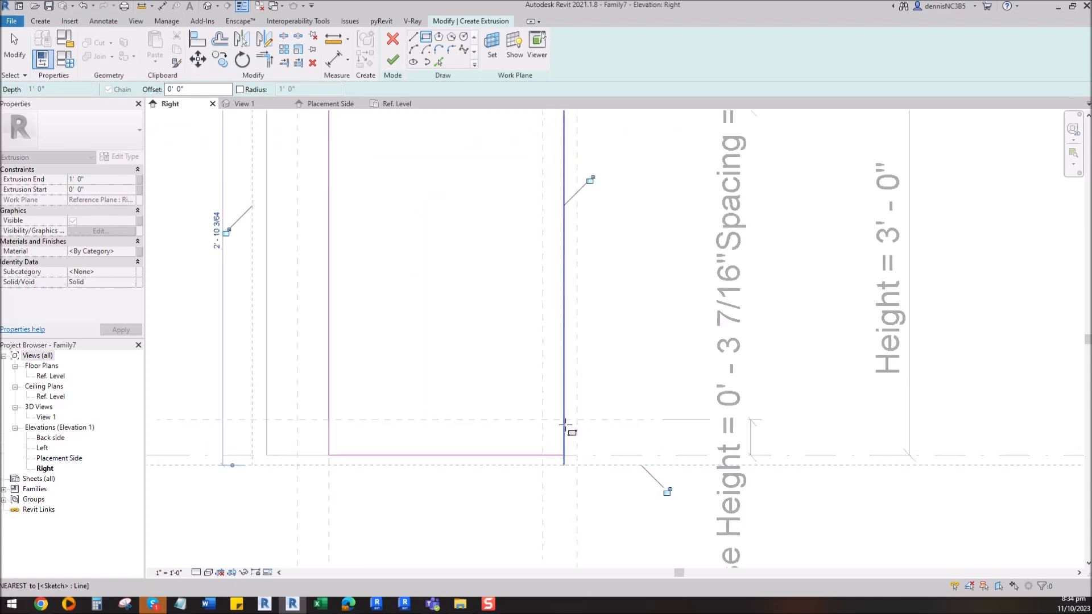
{"action": "scroll", "coordinate": [452, 422], "scroll_direction": "up", "scroll_amount": 3}
{"action": "scroll", "coordinate": [451, 422], "scroll_direction": "down", "scroll_amount": 2}
{"action": "key", "text": "Escape"}
{"action": "key", "text": "Escape"}
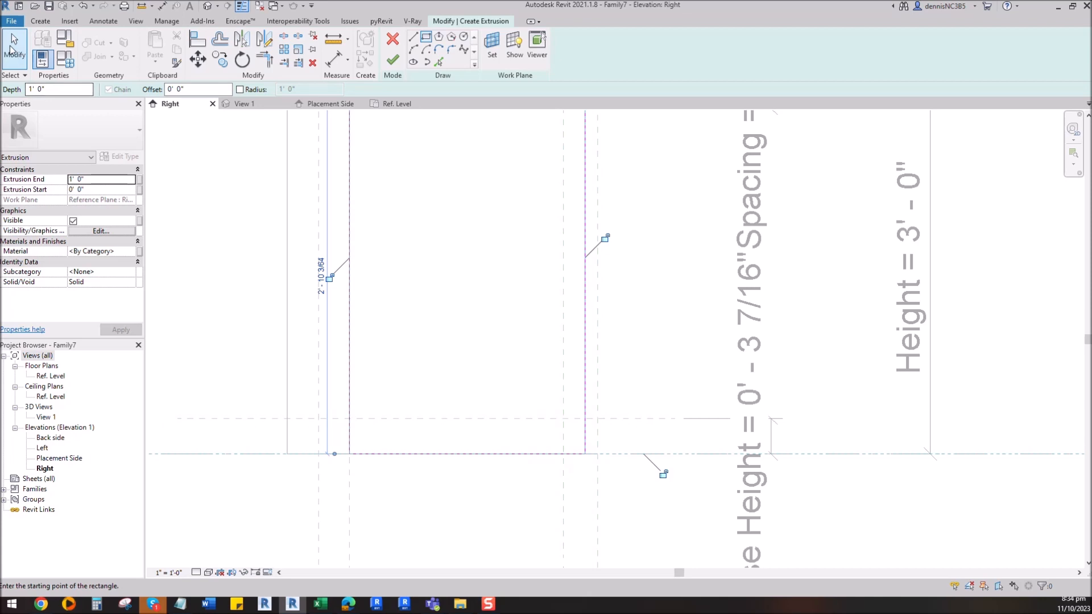
Sketch the toe-kick recess lines from the body's front edge along the base height plane to the base offset plane, then down to Ref. Level.
{"action": "scroll", "coordinate": [517, 419], "scroll_direction": "down", "scroll_amount": 2}
{"action": "scroll", "coordinate": [551, 439], "scroll_direction": "up", "scroll_amount": 2}
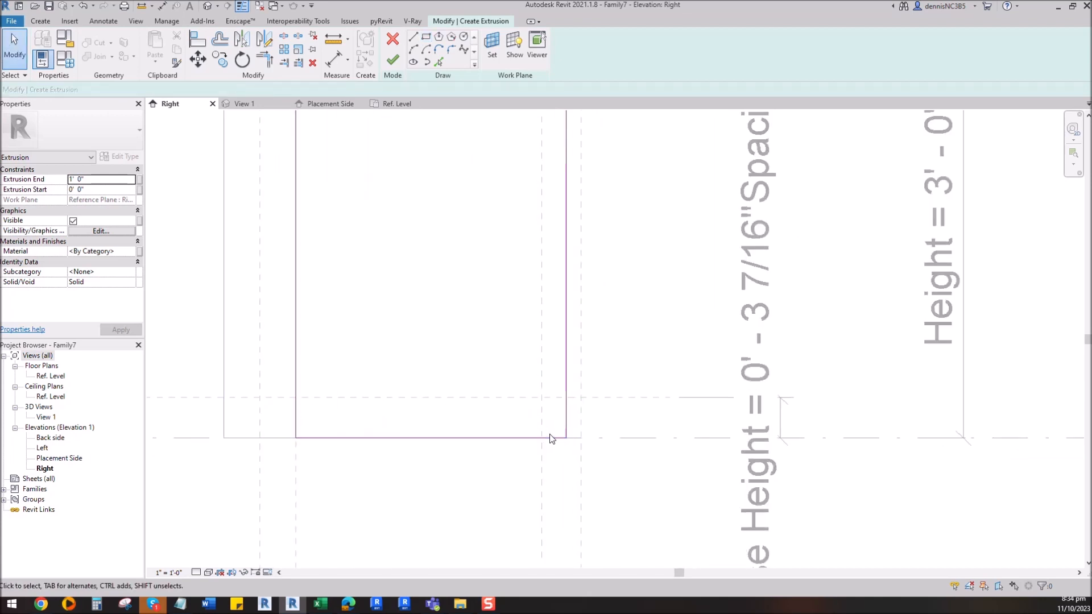
{"action": "left_click", "coordinate": [413, 37]}
{"action": "left_click", "coordinate": [541, 397]}
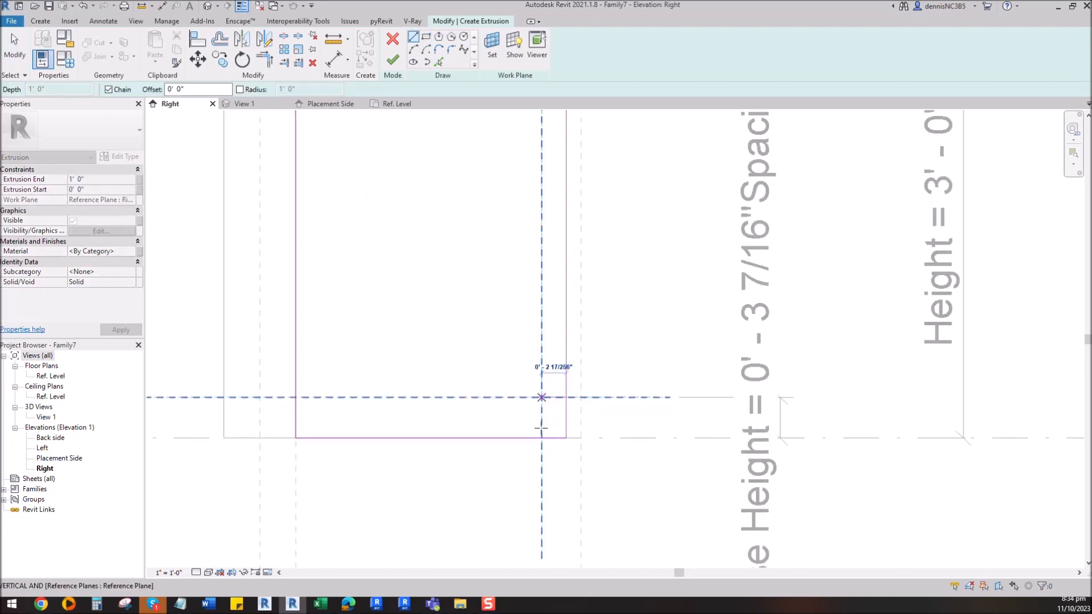
{"action": "left_click", "coordinate": [542, 437]}
{"action": "scroll", "coordinate": [571, 464], "scroll_direction": "down", "scroll_amount": 2}
{"action": "key", "text": "Escape"}
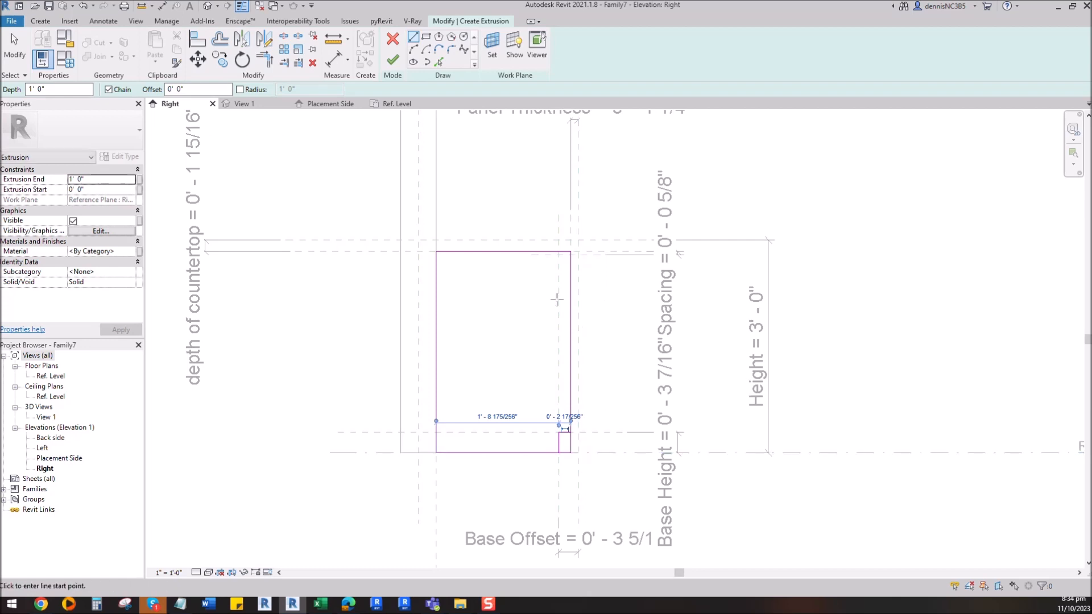
{"action": "key", "text": "Escape"}
{"action": "scroll", "coordinate": [577, 439], "scroll_direction": "up", "scroll_amount": 2}
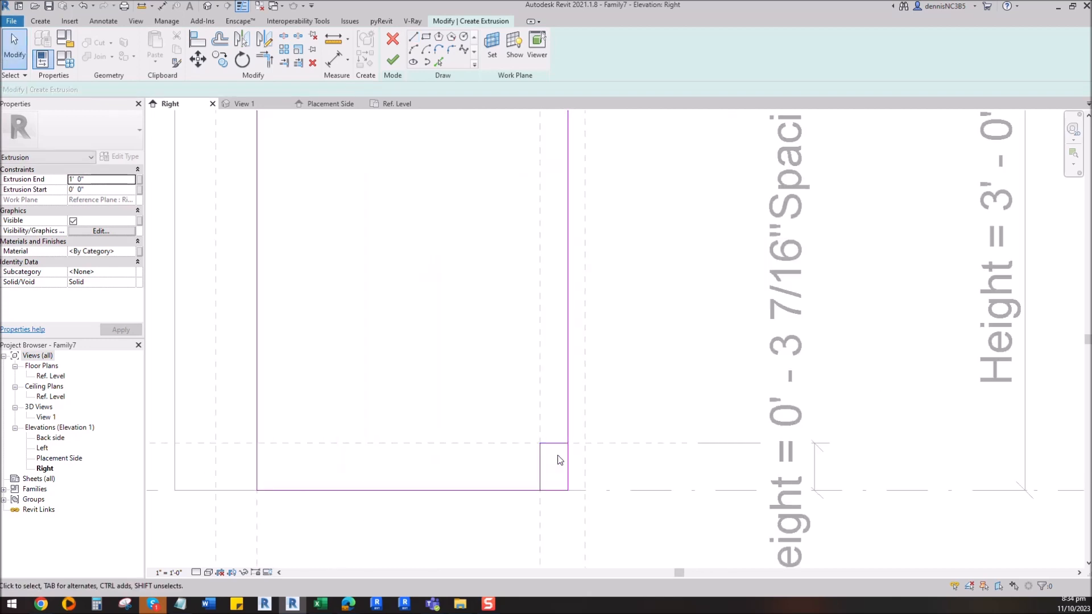
Trim the body profile's lower front corner to the toe-kick lines so the sketch forms one closed loop.
{"action": "key", "text": "t"}
{"action": "key", "text": "r"}
{"action": "left_click", "coordinate": [560, 443]}
{"action": "left_click", "coordinate": [568, 427]}
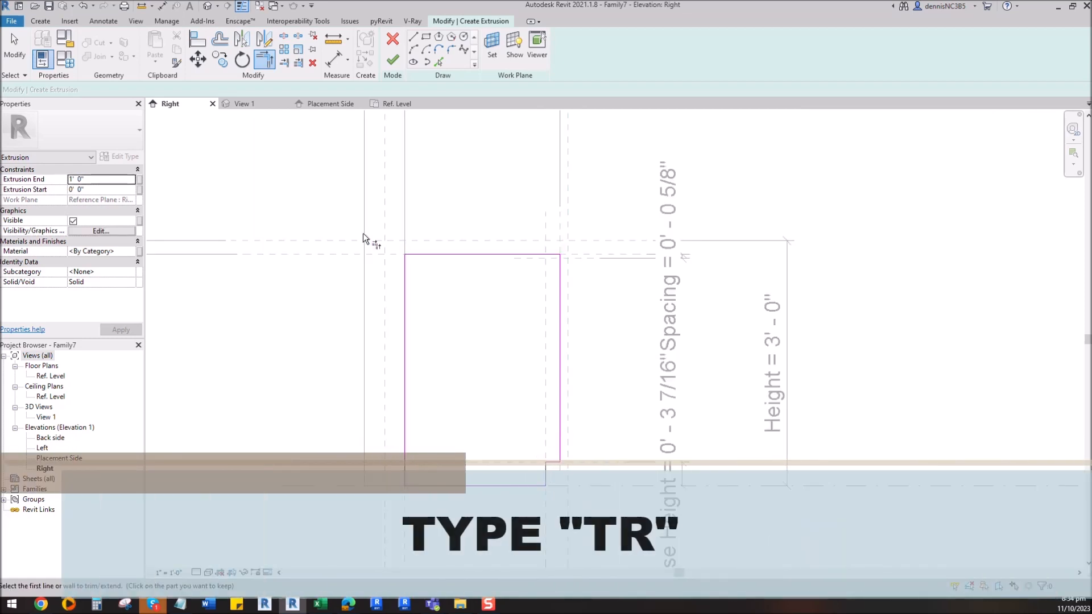
{"action": "key", "text": "Escape"}
Align and lock the body sketch's top edge to the countertop's lower plane and its back edge to the wall face.
{"action": "left_click", "coordinate": [477, 257]}
{"action": "scroll", "coordinate": [493, 254], "scroll_direction": "up", "scroll_amount": 3}
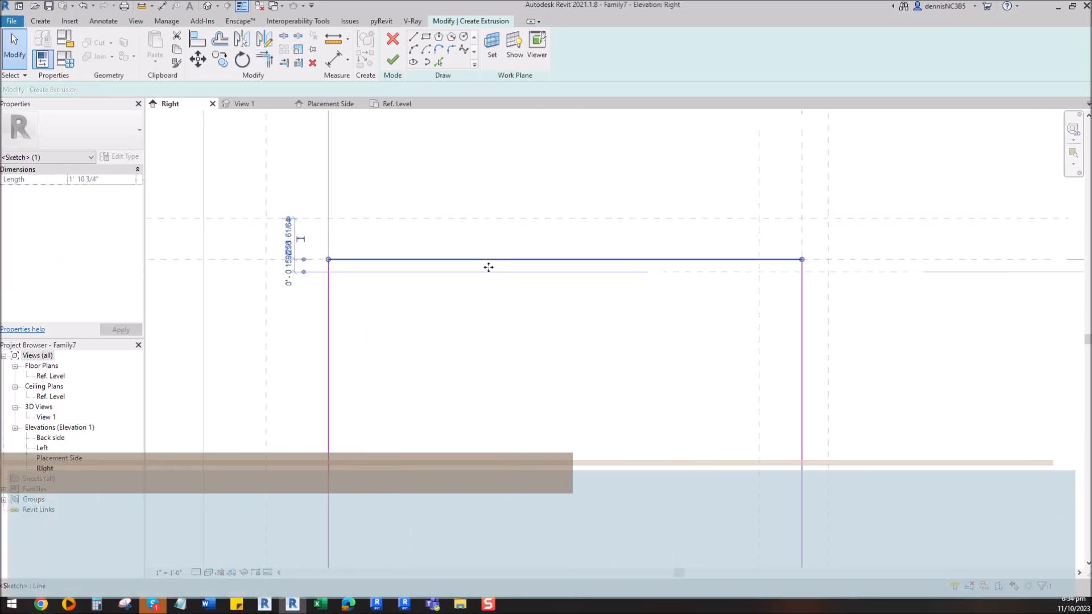
{"action": "left_click_drag", "start_coordinate": [489, 265], "coordinate": [488, 261]}
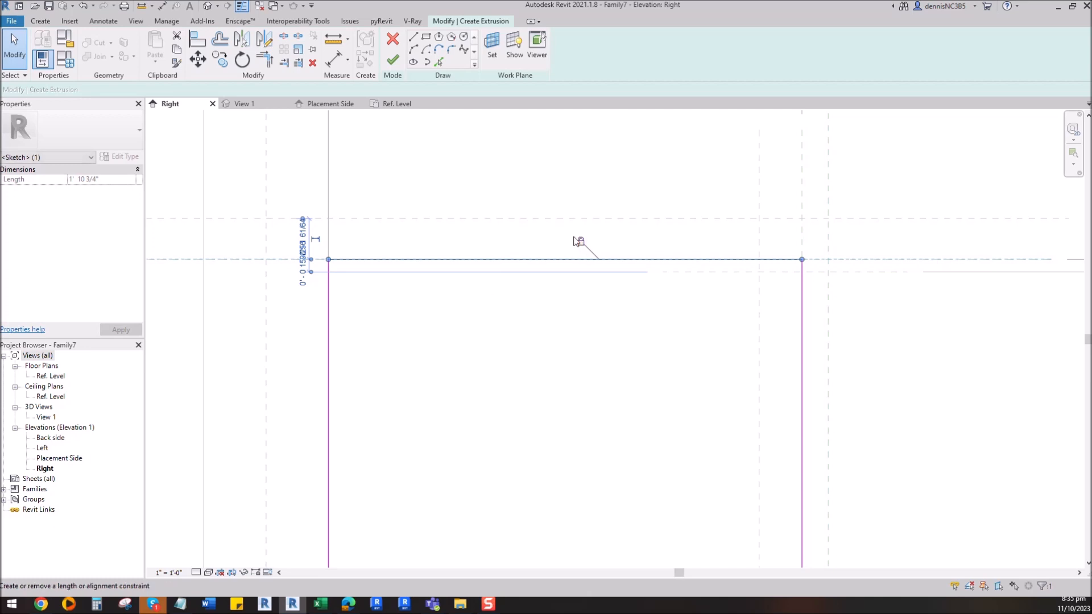
{"action": "scroll", "coordinate": [481, 297], "scroll_direction": "down", "scroll_amount": 3}
{"action": "left_click", "coordinate": [433, 361]}
{"action": "mouse_move", "coordinate": [433, 361]}
{"action": "left_mouse_down"}
{"action": "mouse_move", "coordinate": [424, 358]}
{"action": "mouse_move", "coordinate": [434, 362]}
{"action": "left_mouse_up"}
Lock the sketch's bottom edge to Ref. Level and align the toe-kick's vertical line to the base offset plane.
{"action": "scroll", "coordinate": [555, 513], "scroll_direction": "up", "scroll_amount": 2}
{"action": "left_click", "coordinate": [554, 508]}
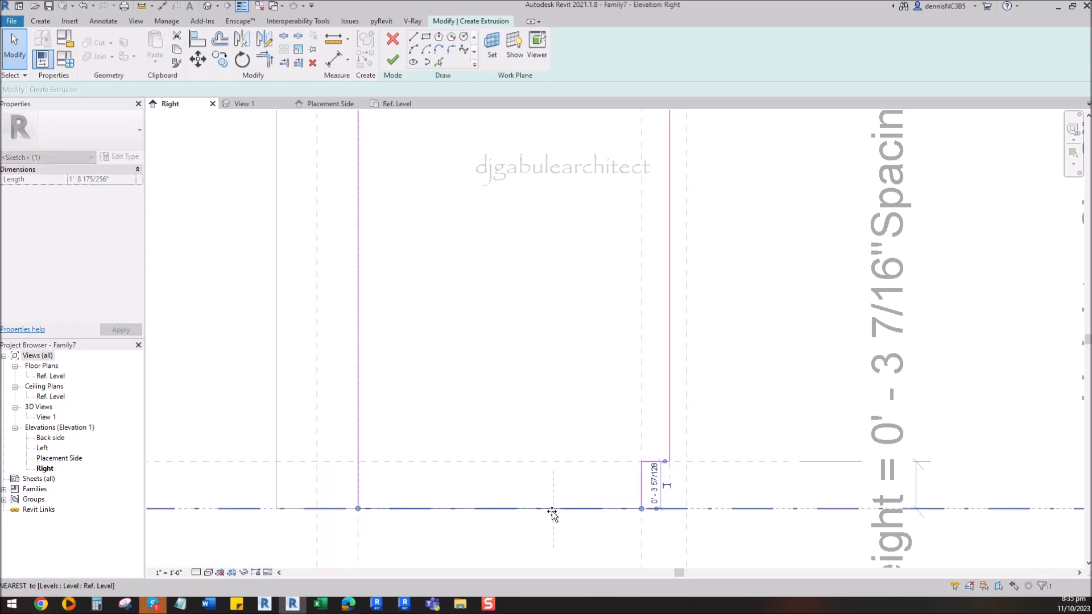
{"action": "left_click", "coordinate": [635, 531]}
{"action": "mouse_move", "coordinate": [641, 487]}
{"action": "left_mouse_down"}
{"action": "mouse_move", "coordinate": [632, 489]}
{"action": "mouse_move", "coordinate": [641, 490]}
{"action": "left_mouse_up"}
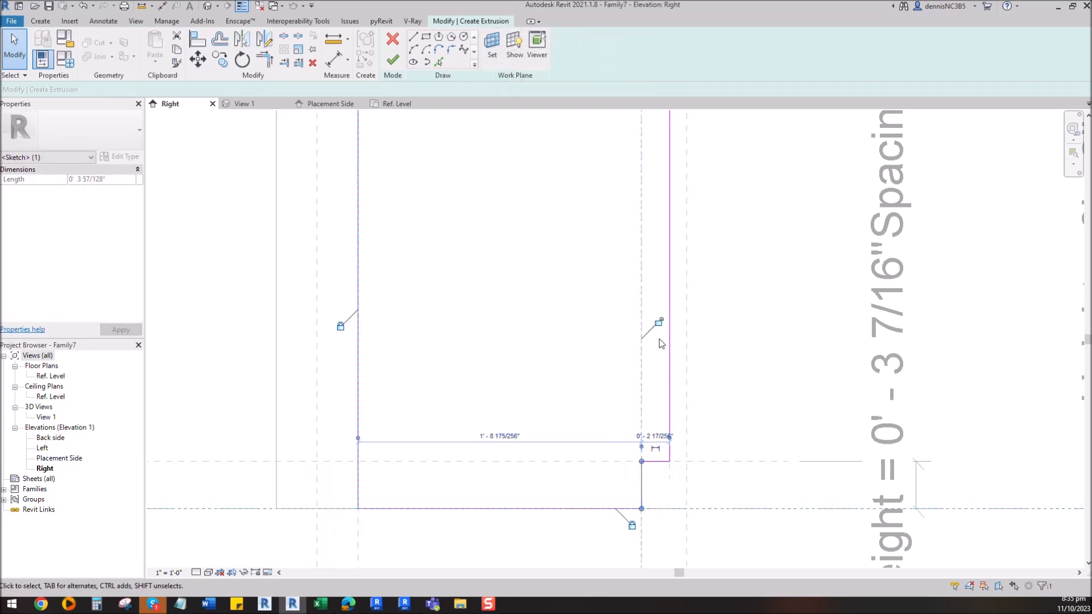
Align and lock the toe-kick's horizontal line to the base height plane and the front edge to the panel thickness plane.
{"action": "scroll", "coordinate": [654, 457], "scroll_direction": "up", "scroll_amount": 2}
{"action": "left_click", "coordinate": [651, 465]}
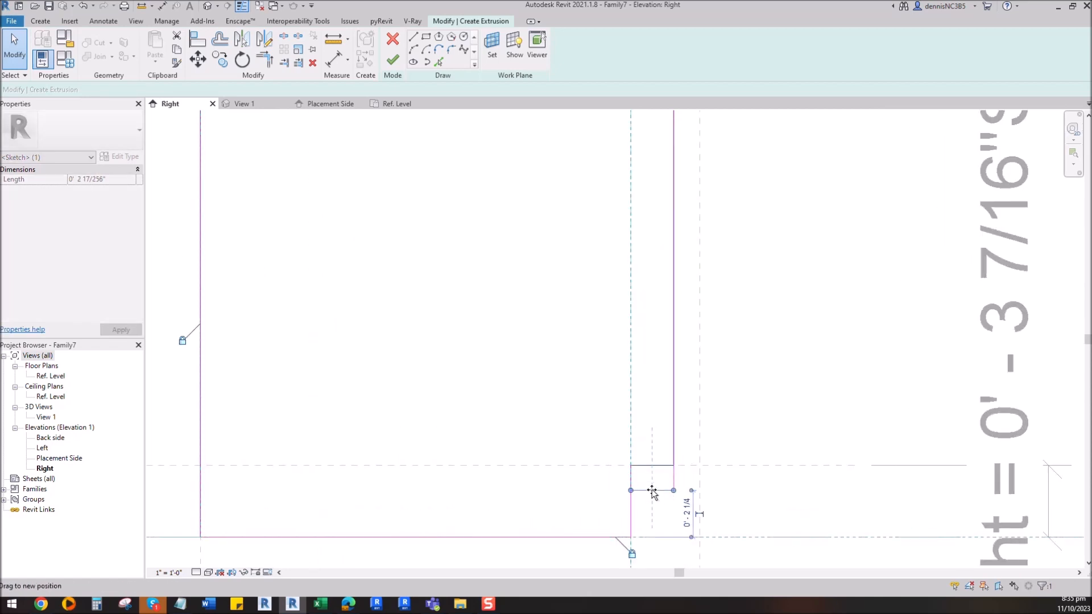
{"action": "left_click_drag", "start_coordinate": [651, 467], "coordinate": [651, 465]}
{"action": "left_click", "coordinate": [517, 484]}
{"action": "scroll", "coordinate": [520, 491], "scroll_direction": "down", "scroll_amount": 2}
{"action": "left_click", "coordinate": [612, 331]}
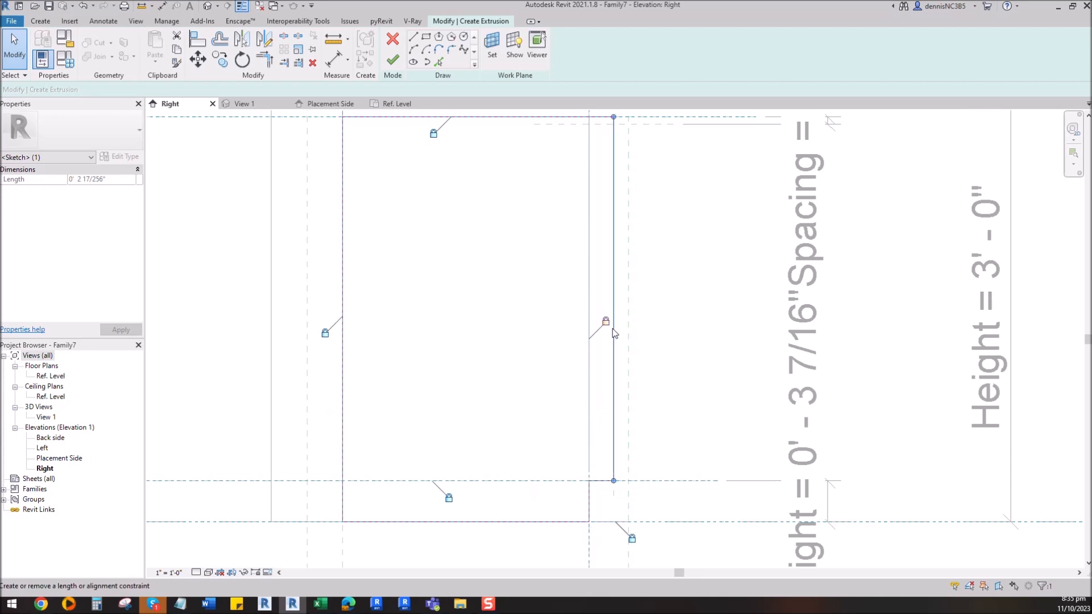
{"action": "scroll", "coordinate": [611, 336], "scroll_direction": "up", "scroll_amount": 1}
{"action": "left_click_drag", "start_coordinate": [621, 335], "coordinate": [613, 338]}
{"action": "scroll", "coordinate": [630, 449], "scroll_direction": "down", "scroll_amount": 2}
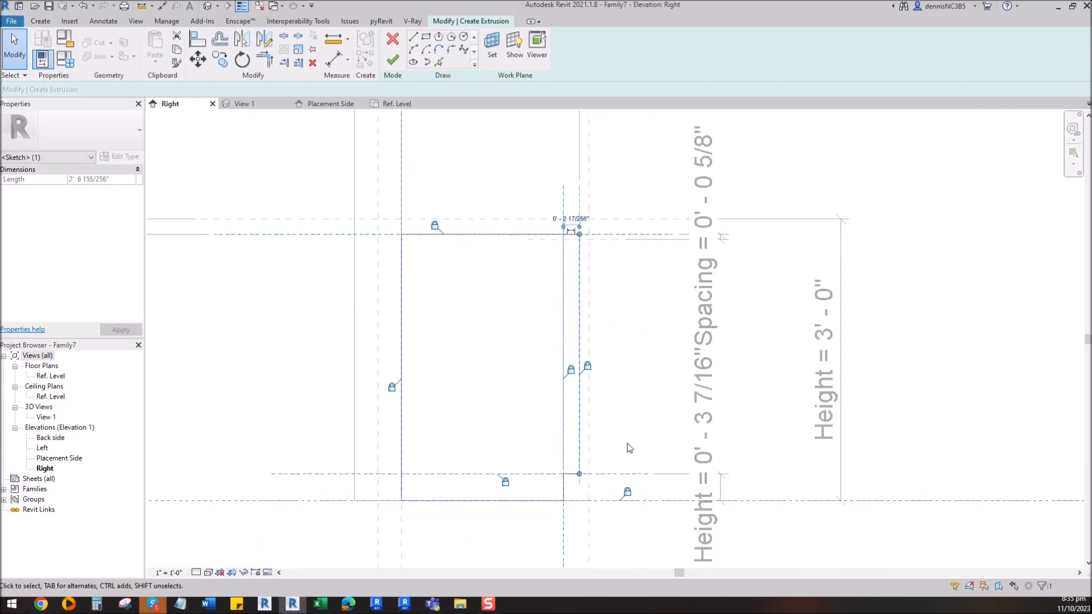
{"action": "left_click", "coordinate": [981, 285]}
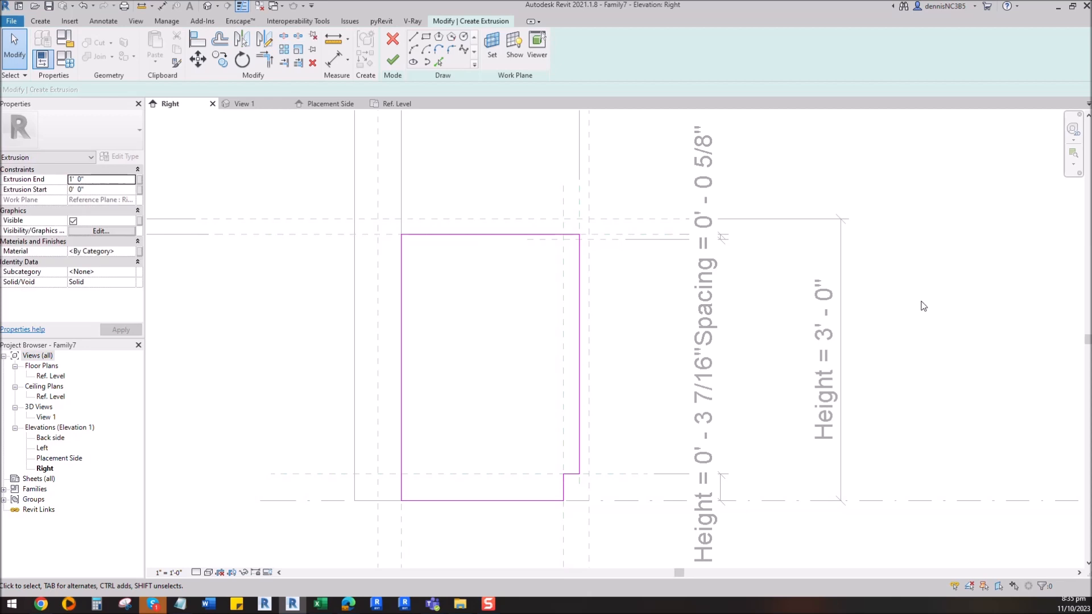
Check the alignment locks on the body sketch and finish the extrusion.
{"action": "left_click", "coordinate": [462, 235]}
{"action": "scroll", "coordinate": [465, 237], "scroll_direction": "up", "scroll_amount": 3}
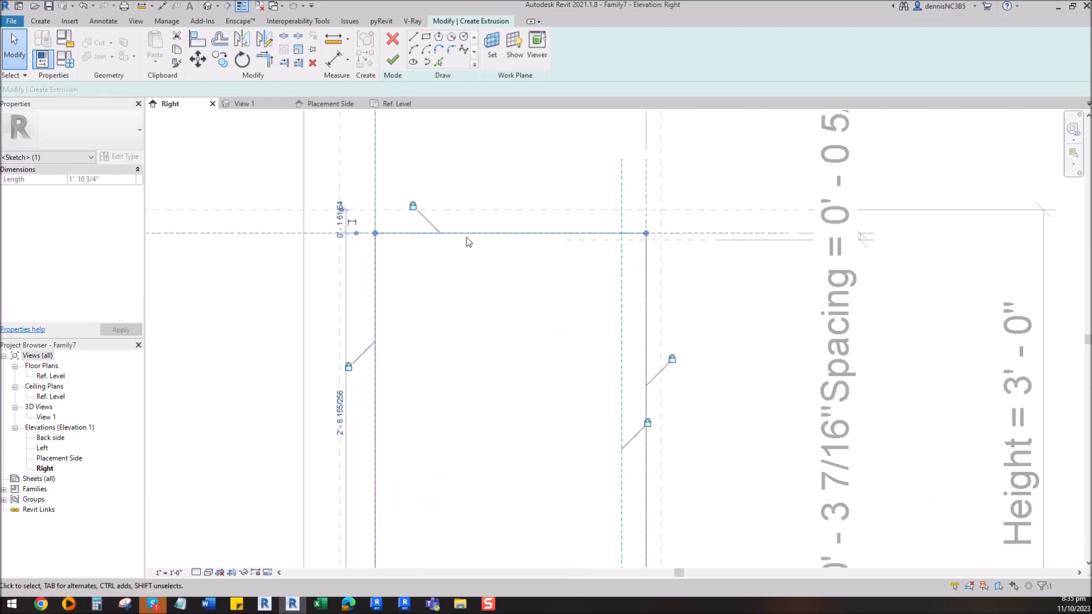
{"action": "scroll", "coordinate": [548, 234], "scroll_direction": "down", "scroll_amount": 2}
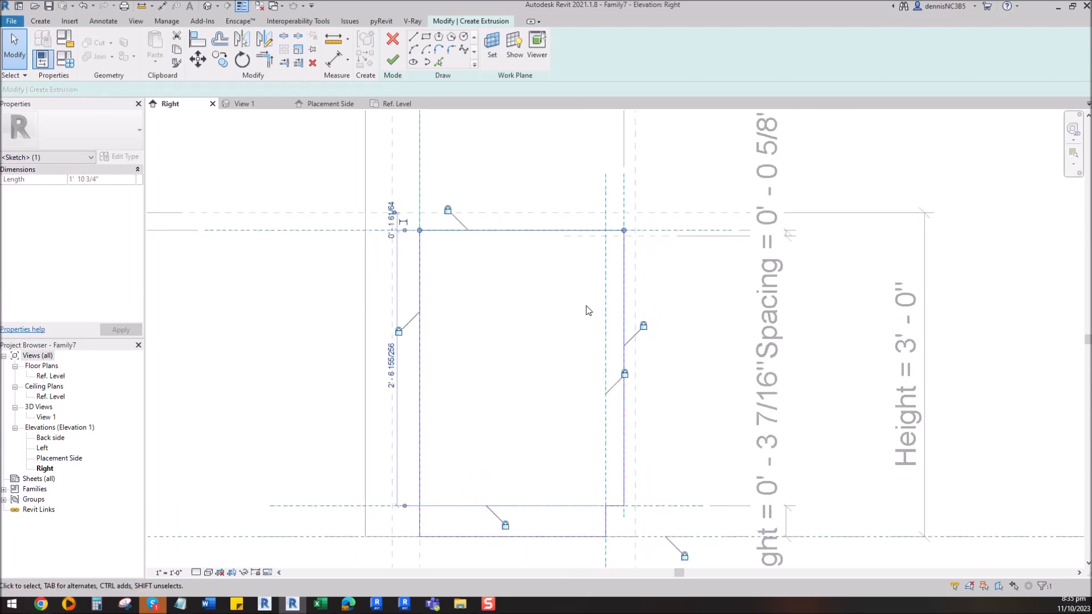
{"action": "left_click", "coordinate": [392, 60]}
{"action": "left_click", "coordinate": [540, 170]}
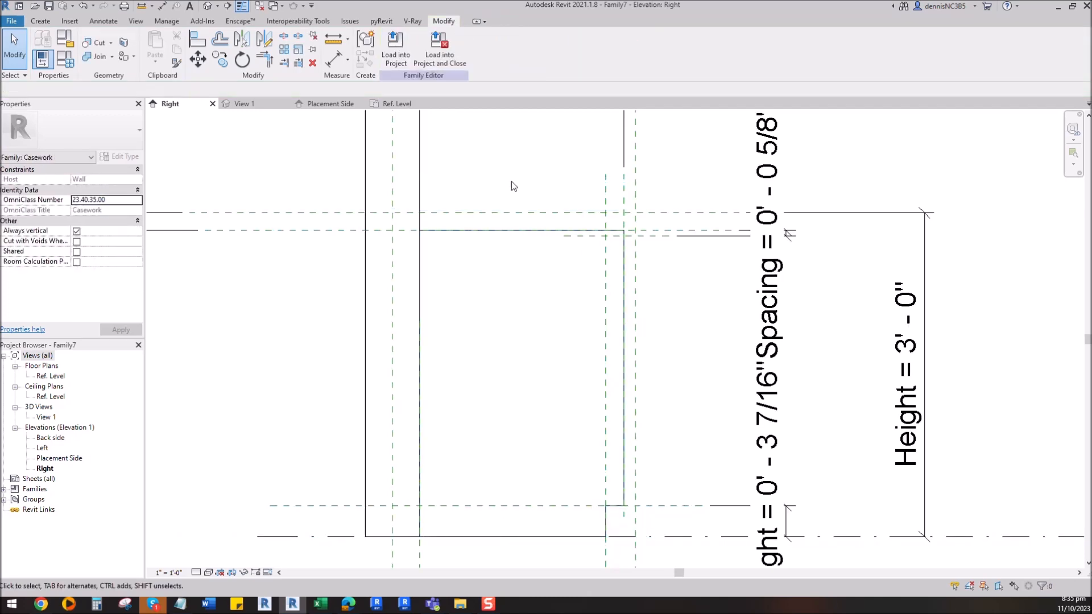
Set the "depth of countertop" parameter to 1 1/2" in Family Types and lock it.
{"action": "scroll", "coordinate": [484, 232], "scroll_direction": "down", "scroll_amount": 2}
{"action": "scroll", "coordinate": [543, 423], "scroll_direction": "down", "scroll_amount": 2}
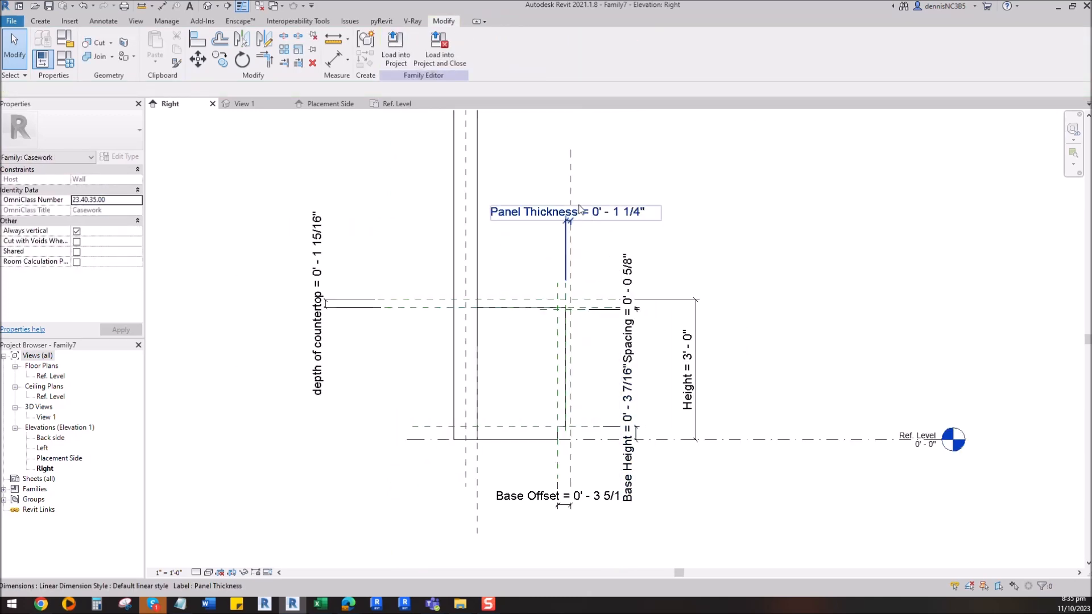
{"action": "left_click", "coordinate": [334, 335]}
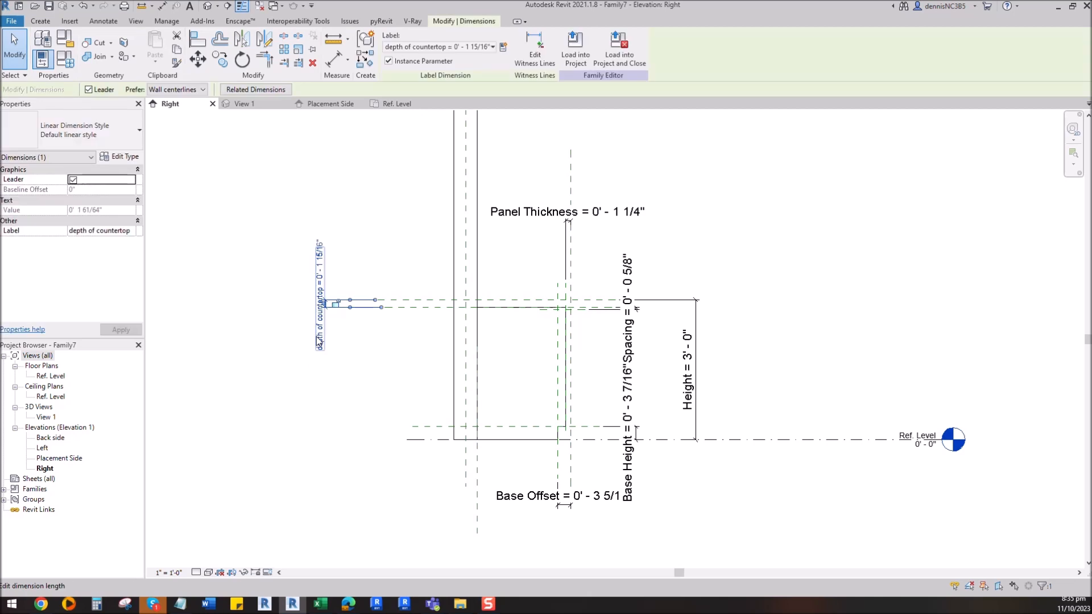
{"action": "left_click", "coordinate": [872, 348]}
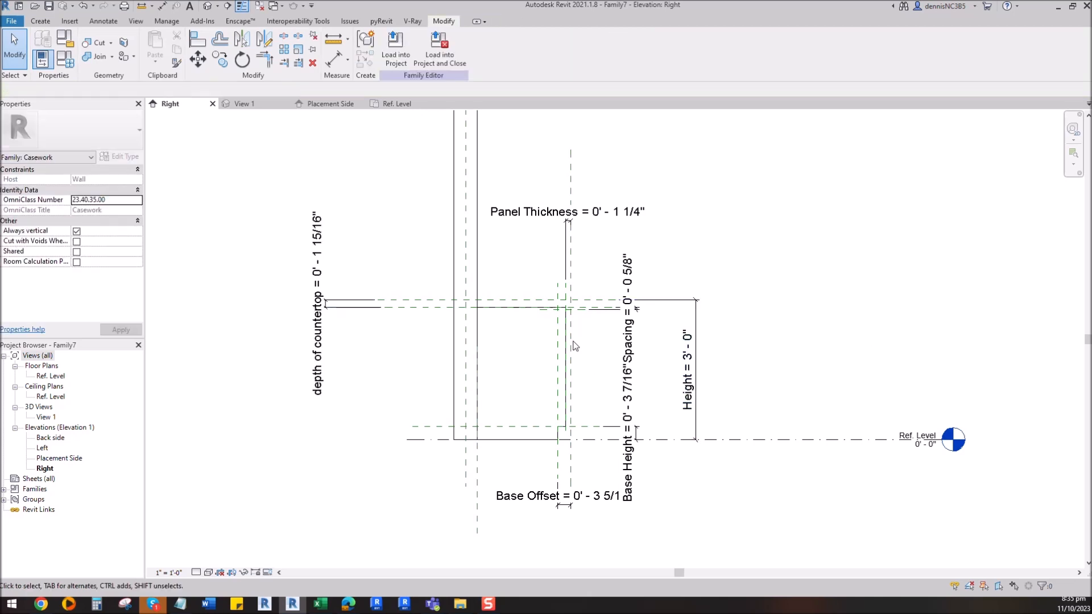
{"action": "left_click", "coordinate": [340, 330]}
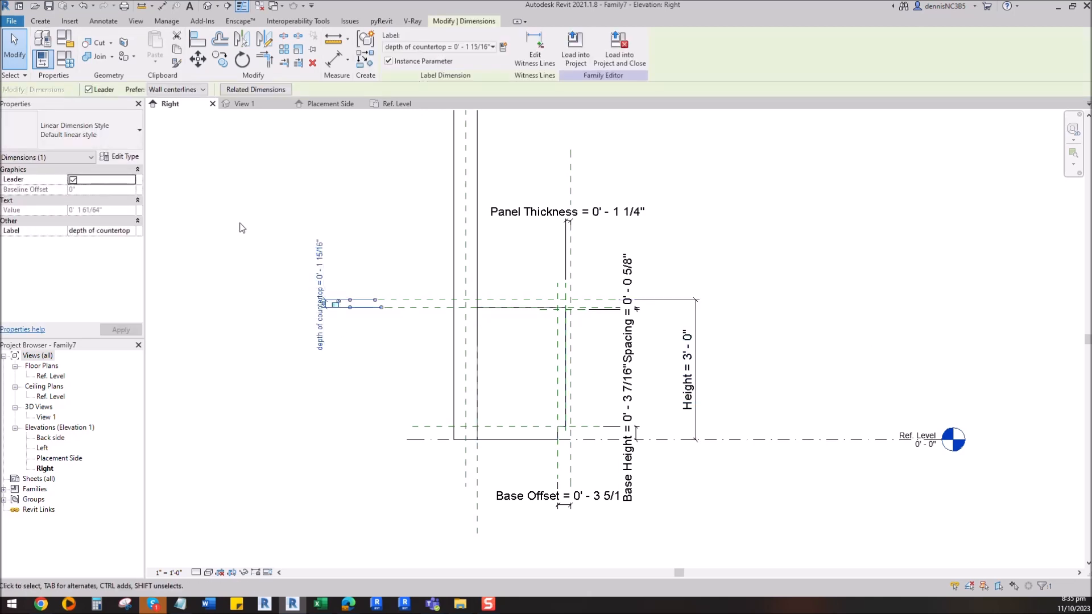
{"action": "left_click", "coordinate": [73, 64]}
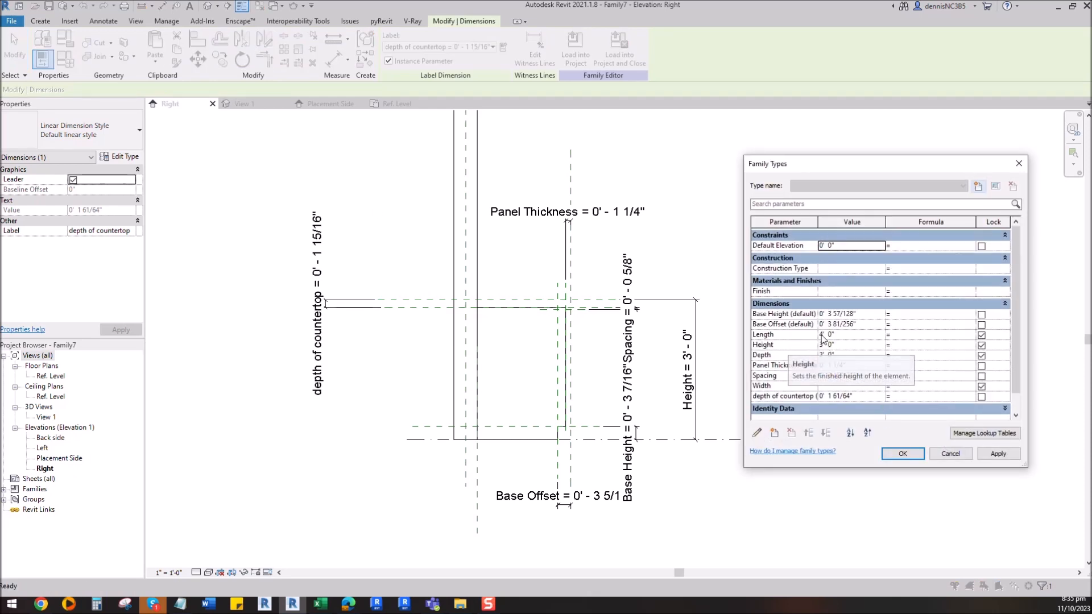
{"action": "left_click", "coordinate": [869, 396]}
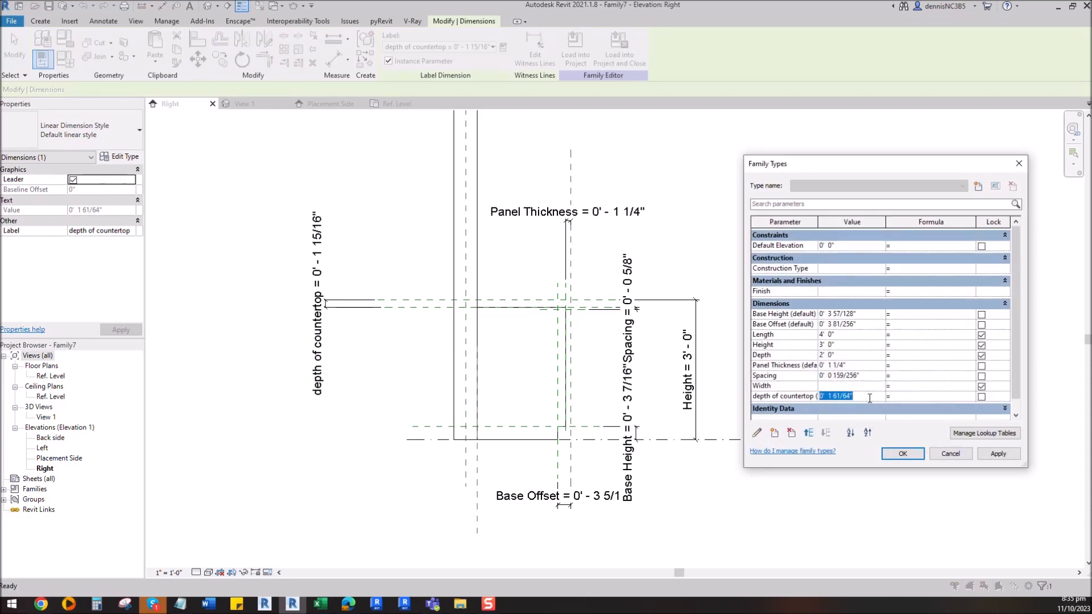
{"action": "type", "text": "1.5"}
{"action": "left_click", "coordinate": [998, 454]}
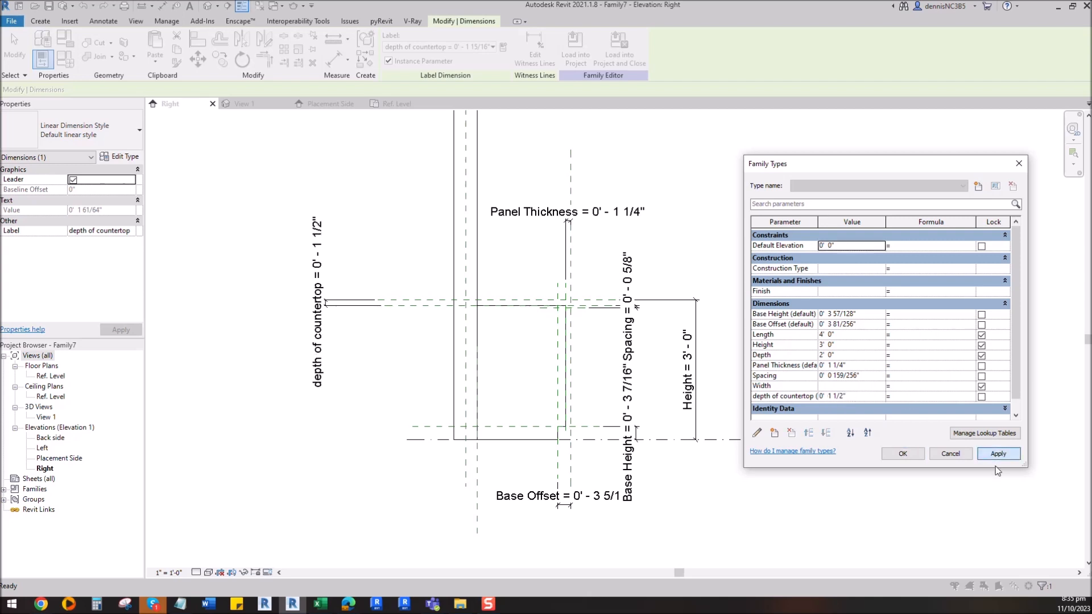
{"action": "left_click", "coordinate": [982, 397]}
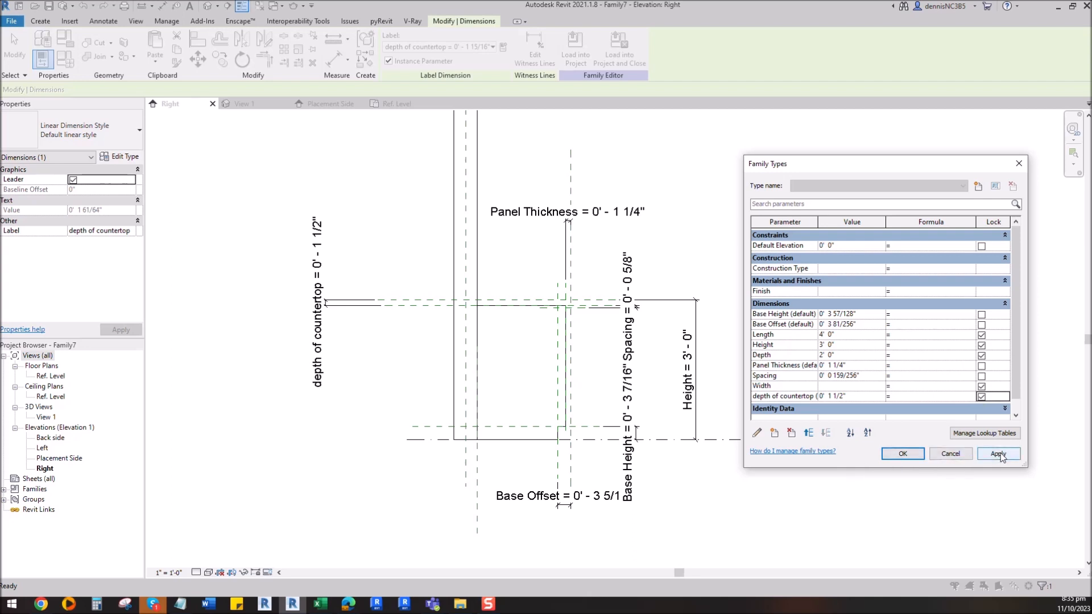
Set the "Panel Thickness" parameter to 3/4", lock it, and apply the family type changes.
{"action": "left_click", "coordinate": [860, 365]}
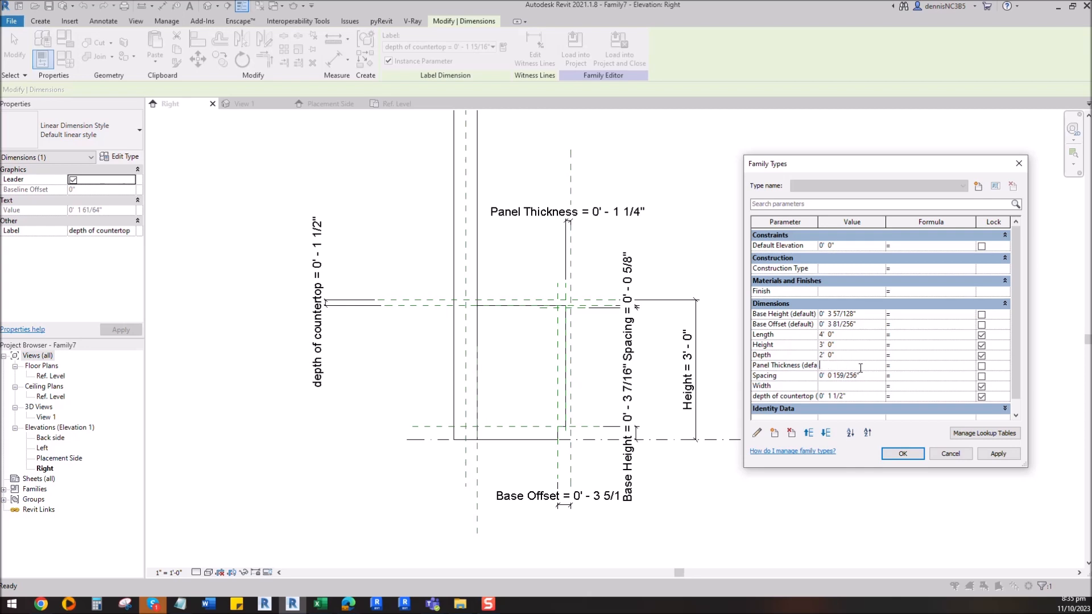
{"action": "type", "text": "3/4\""}
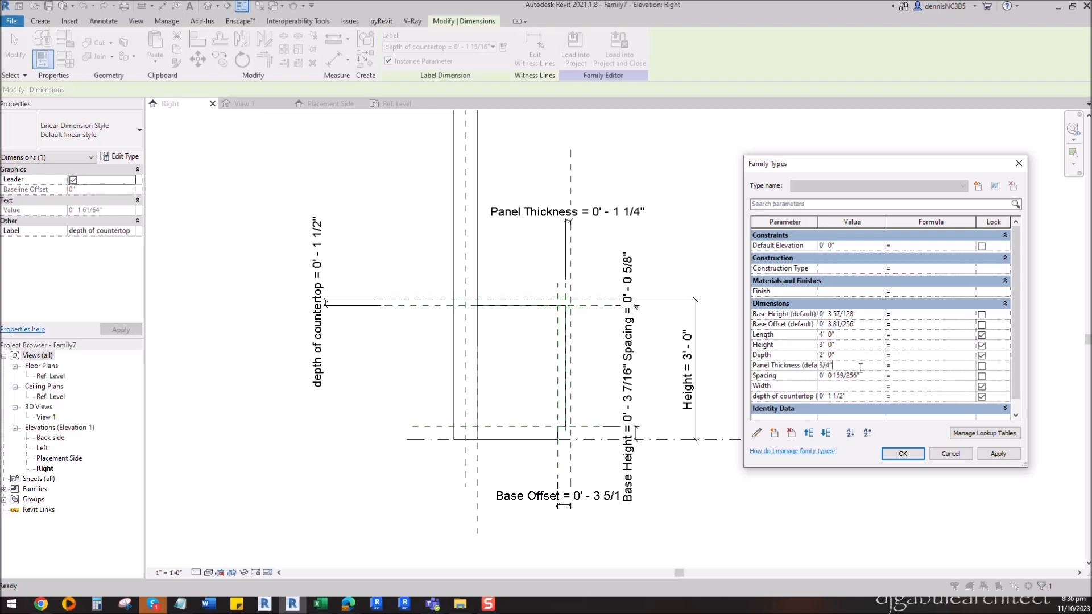
{"action": "left_click", "coordinate": [981, 366]}
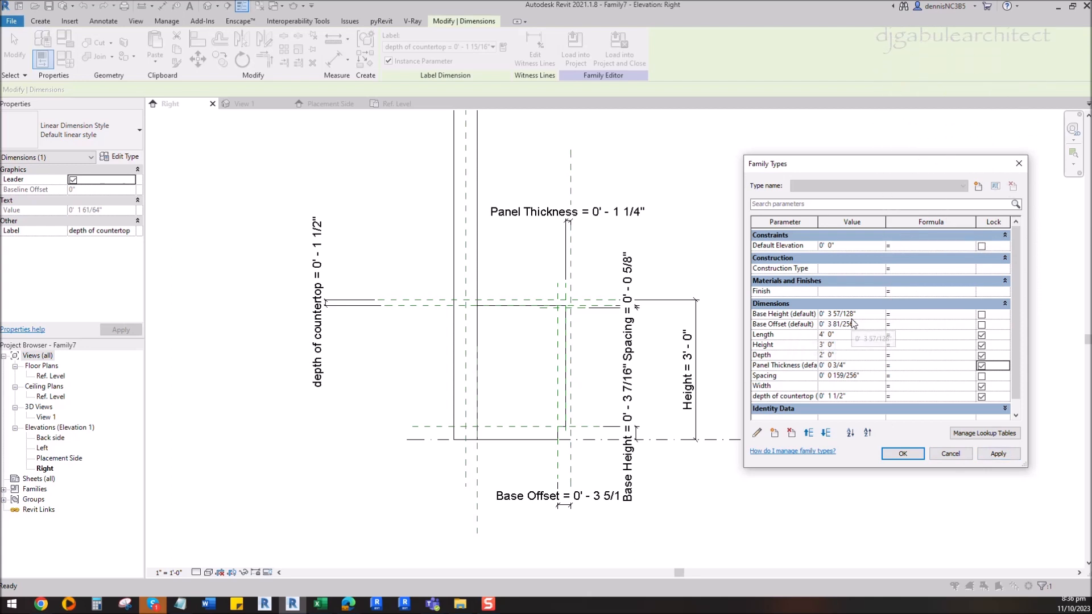
{"action": "left_click", "coordinate": [998, 453]}
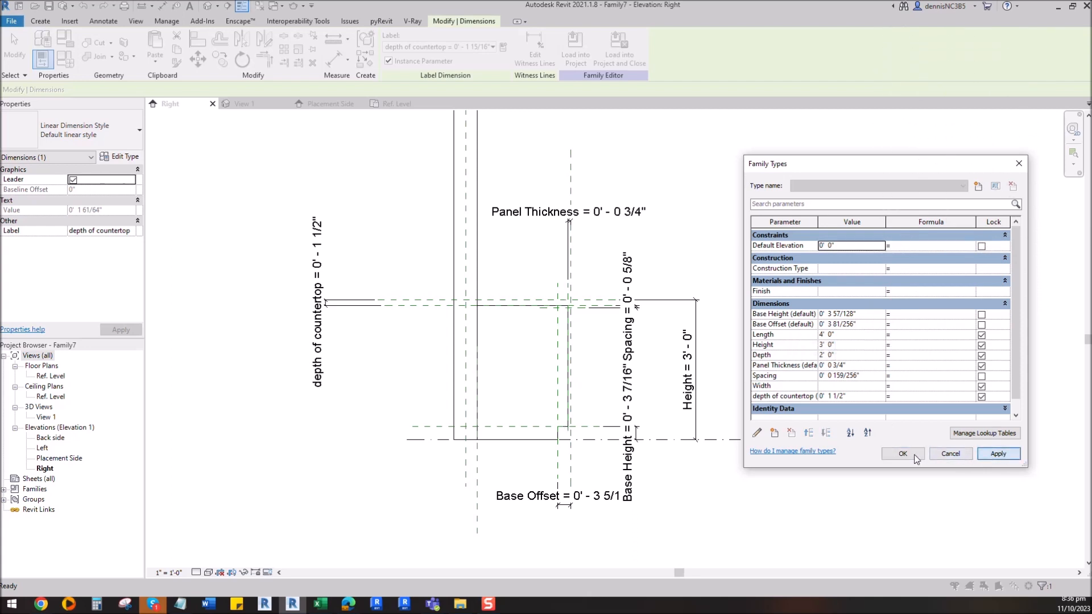
{"action": "left_click", "coordinate": [902, 453]}
{"action": "left_click", "coordinate": [726, 384]}
Set the "Spacing" parameter to 1/2" in Family Types, lock it, and apply the change.
{"action": "scroll", "coordinate": [644, 256], "scroll_direction": "up", "scroll_amount": 3}
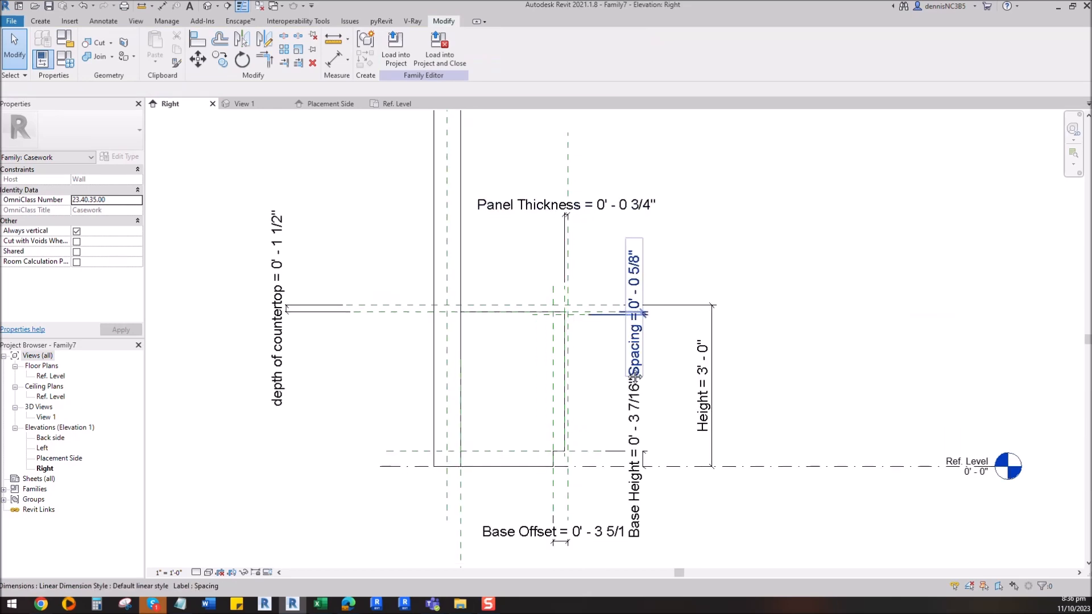
{"action": "left_click", "coordinate": [641, 193]}
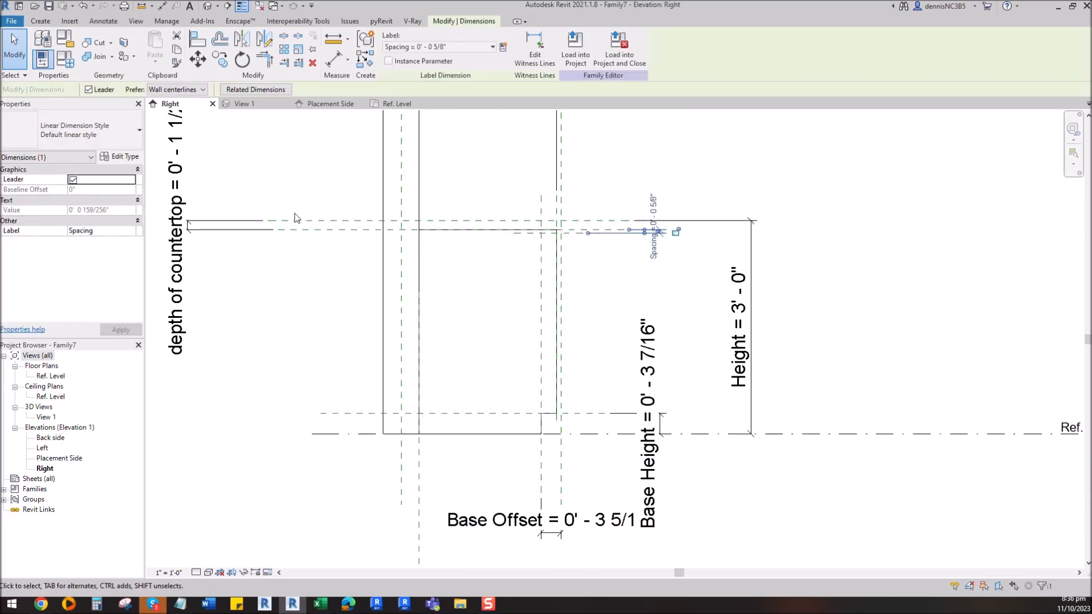
{"action": "left_click", "coordinate": [69, 63]}
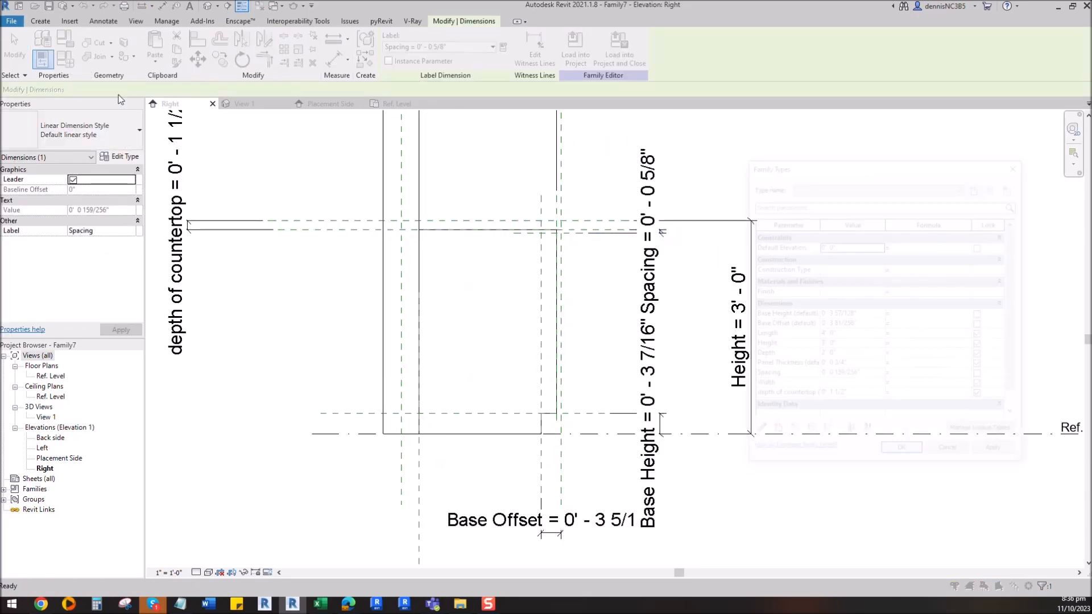
{"action": "left_click", "coordinate": [874, 375]}
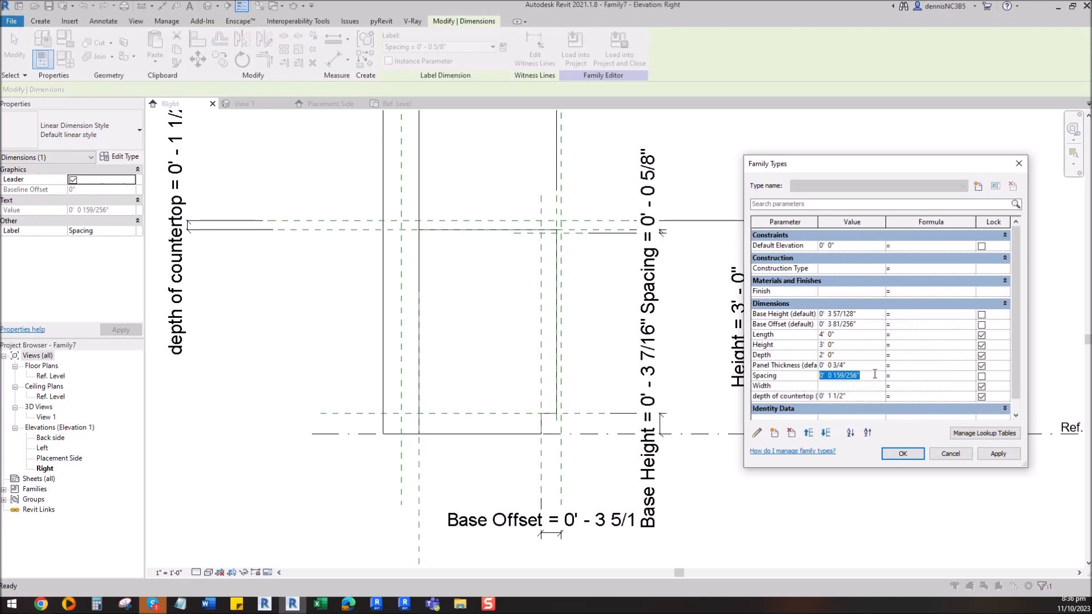
{"action": "type", "text": "1"}
{"action": "left_click", "coordinate": [981, 377]}
{"action": "left_click", "coordinate": [999, 454]}
{"action": "left_click", "coordinate": [910, 456]}
Set the "Base Height" parameter to 4" and "Base Offset" to 2" in Family Types and accept the changes.
{"action": "middle_click_drag", "start_coordinate": [625, 529], "coordinate": [658, 435]}
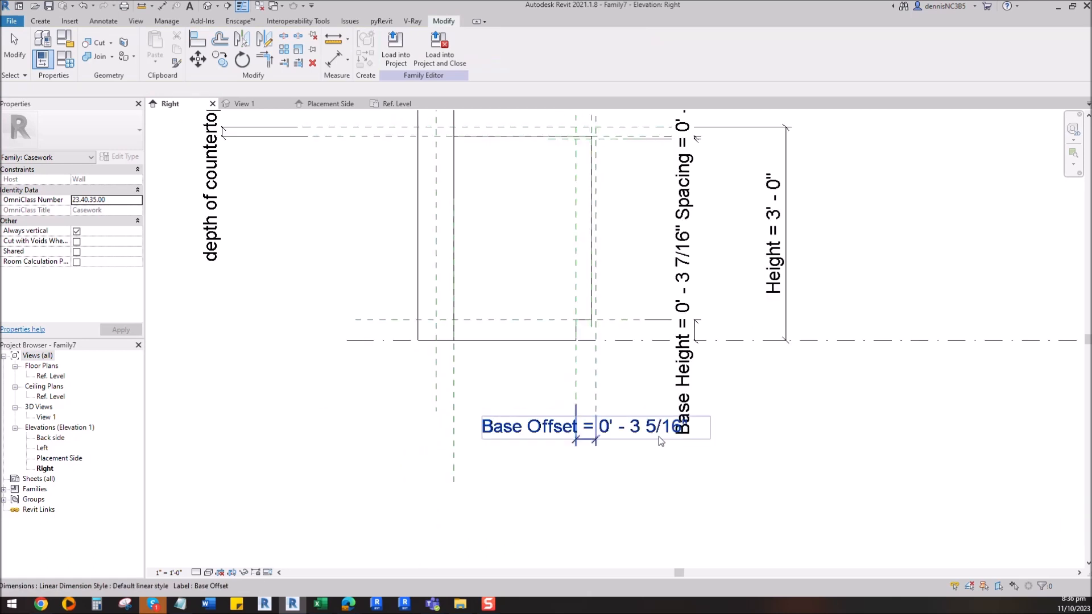
{"action": "left_click", "coordinate": [659, 438]}
{"action": "key", "text": "f"}
{"action": "key", "text": "t"}
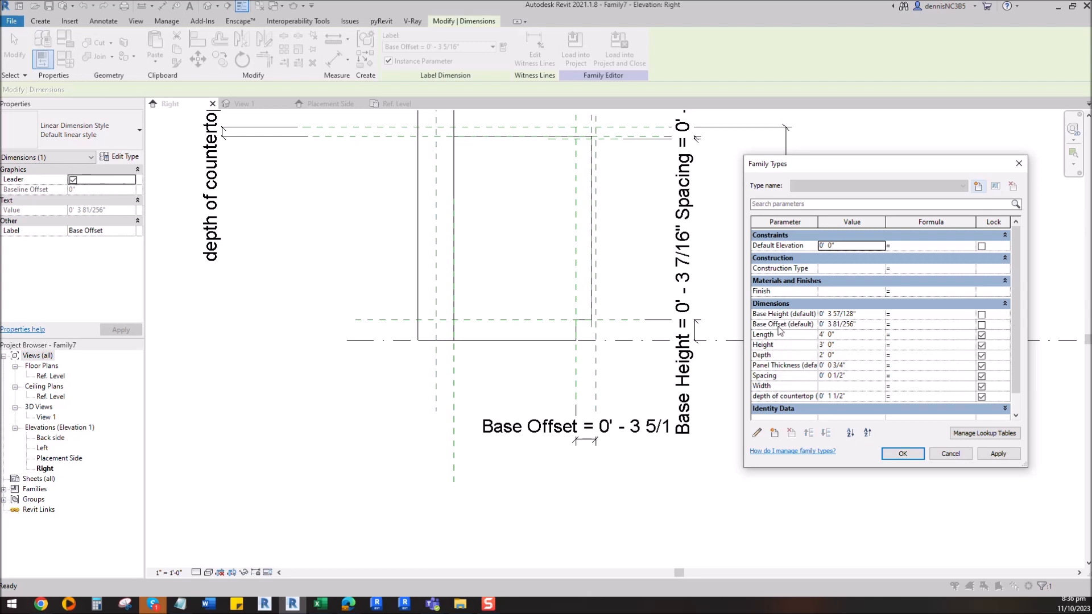
{"action": "left_click", "coordinate": [866, 314]}
{"action": "type", "text": "4"}
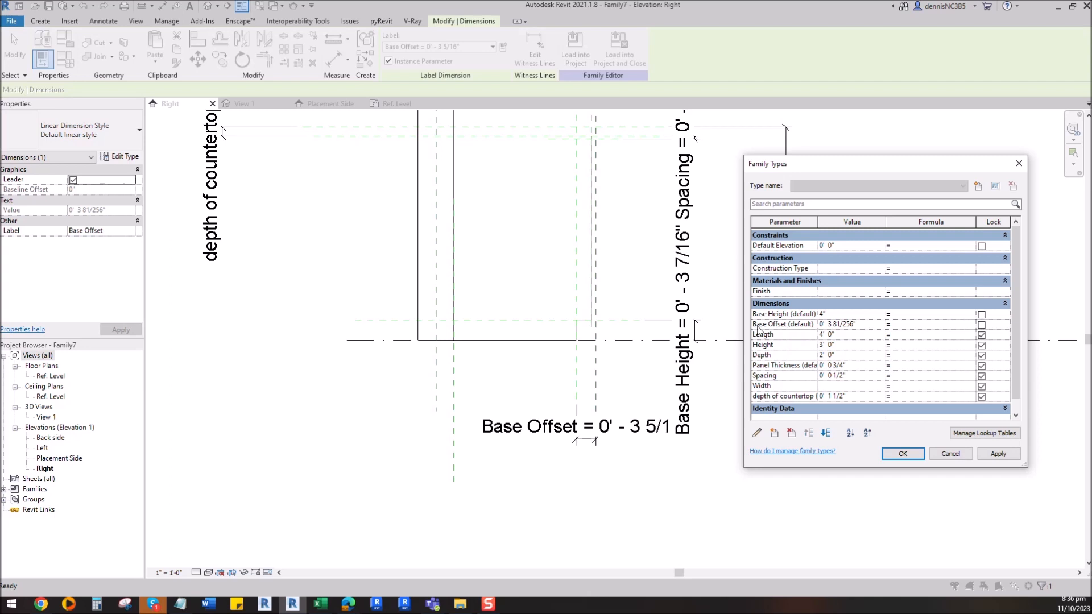
{"action": "left_click", "coordinate": [867, 324]}
{"action": "type", "text": "2"}
{"action": "left_click", "coordinate": [998, 453]}
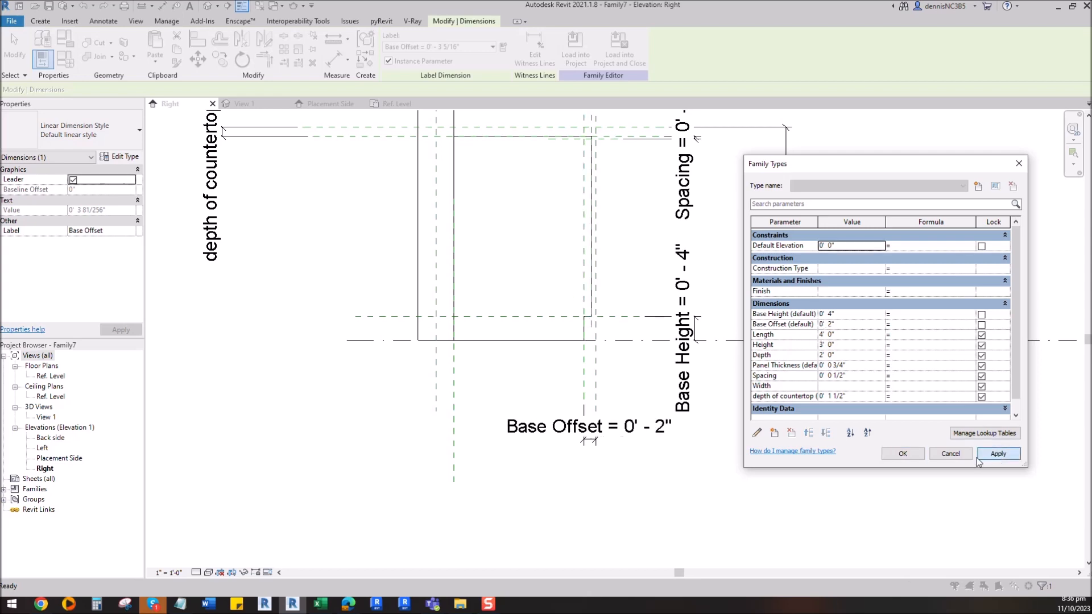
{"action": "left_click", "coordinate": [902, 453]}
Stretch the cabinet body extrusion to the opposite side reference plane in the Placement Side elevation, giving an extrusion end of 4' 0".
{"action": "scroll", "coordinate": [752, 421], "scroll_direction": "down", "scroll_amount": 2}
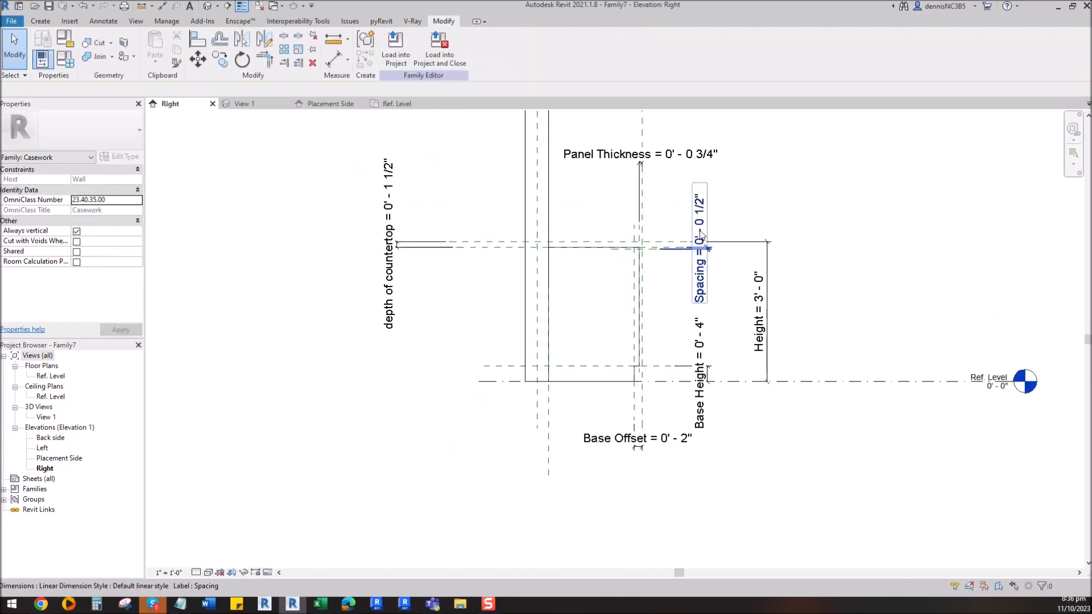
{"action": "scroll", "coordinate": [625, 290], "scroll_direction": "up", "scroll_amount": 2}
{"action": "left_click", "coordinate": [538, 214]}
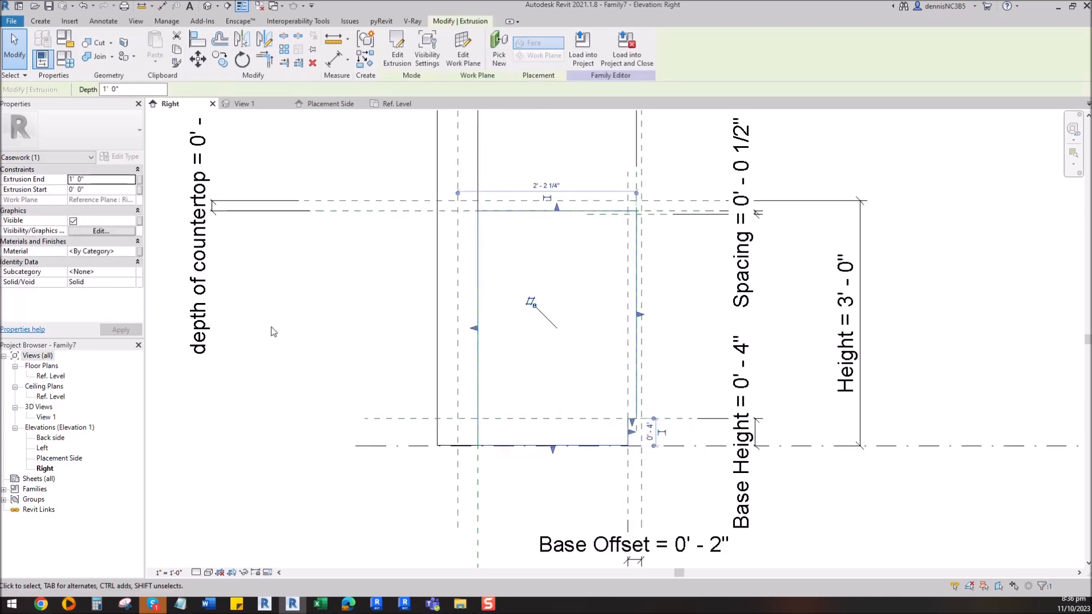
{"action": "key", "text": "Escape"}
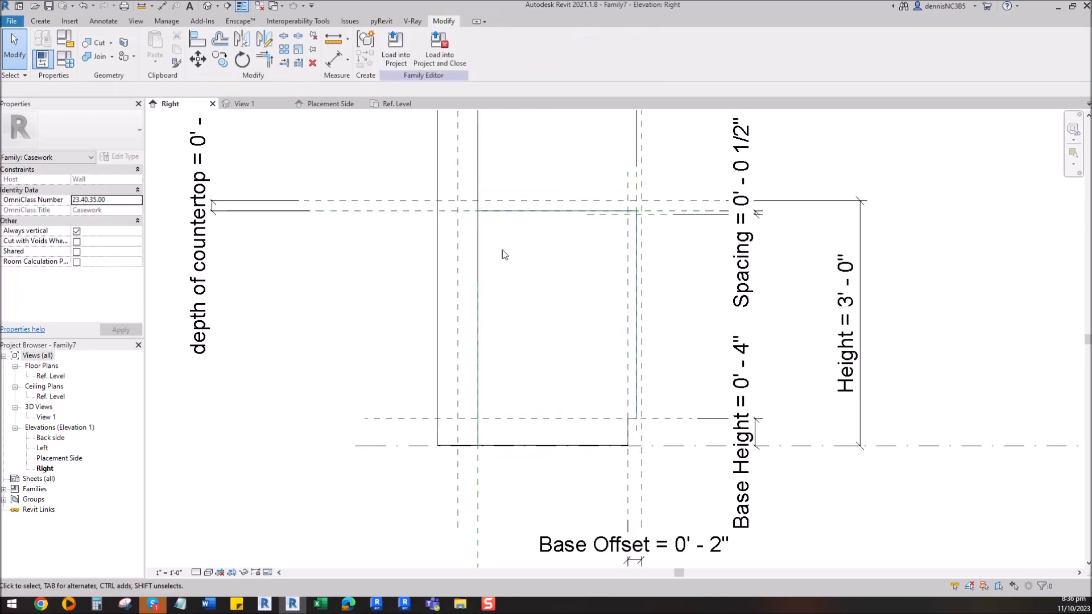
{"action": "left_click", "coordinate": [330, 104]}
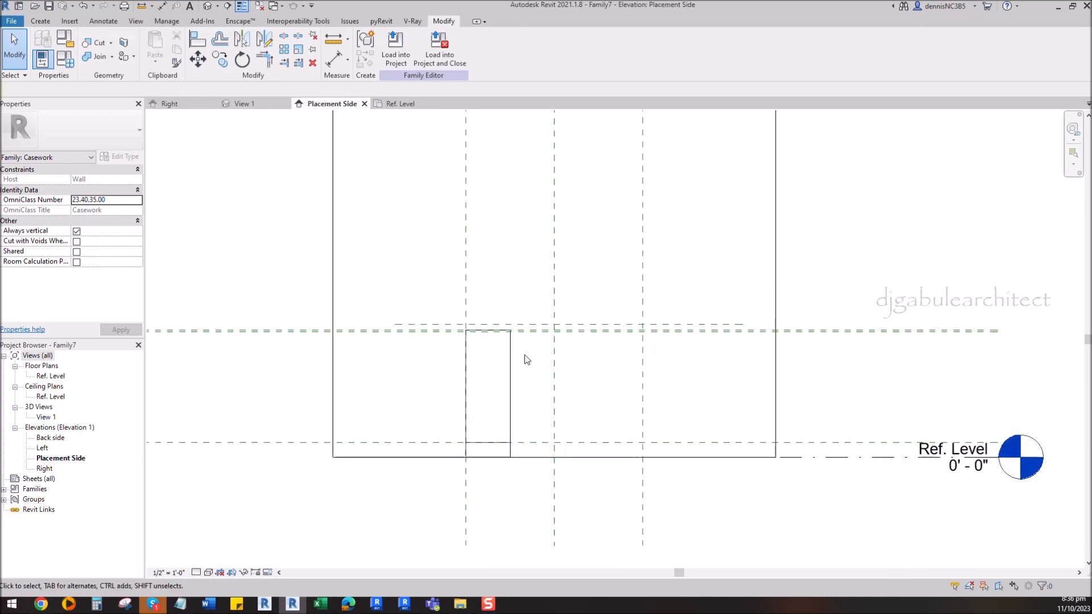
{"action": "left_click", "coordinate": [510, 342]}
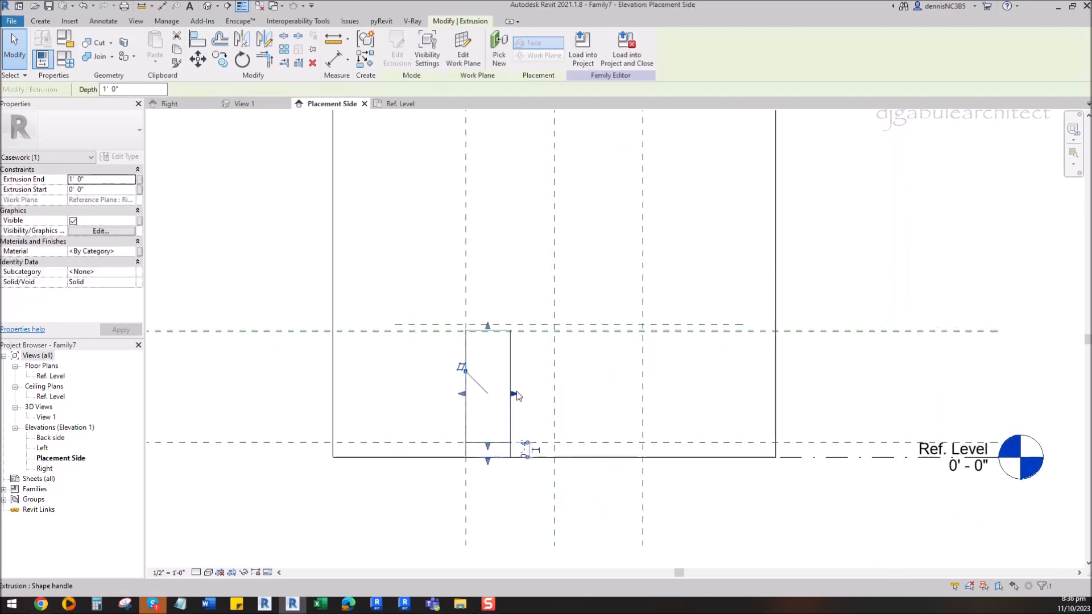
{"action": "left_click_drag", "start_coordinate": [512, 393], "coordinate": [643, 393]}
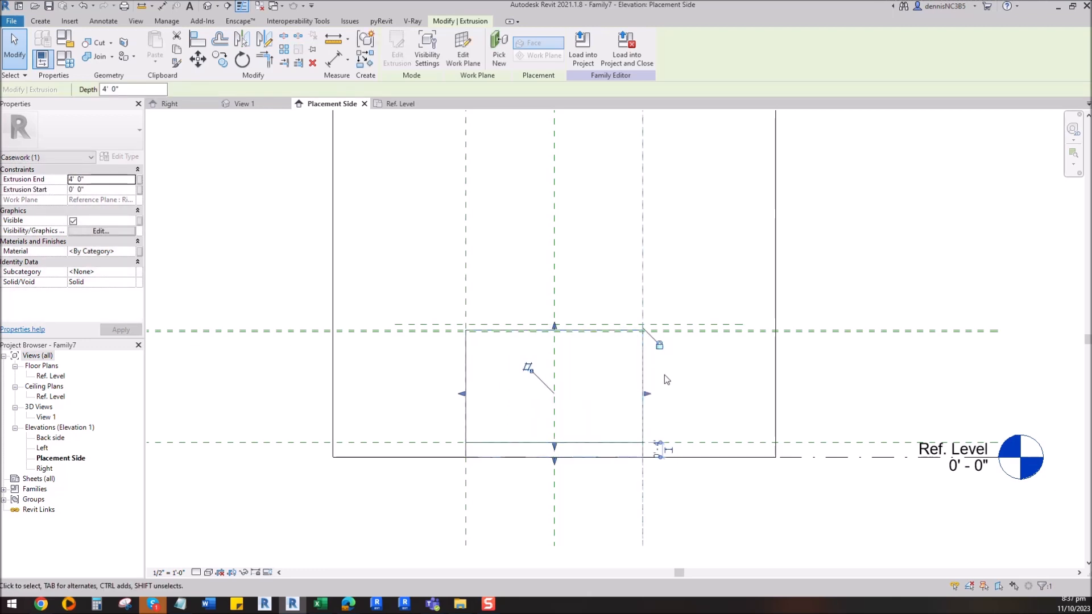
{"action": "left_click", "coordinate": [714, 504]}
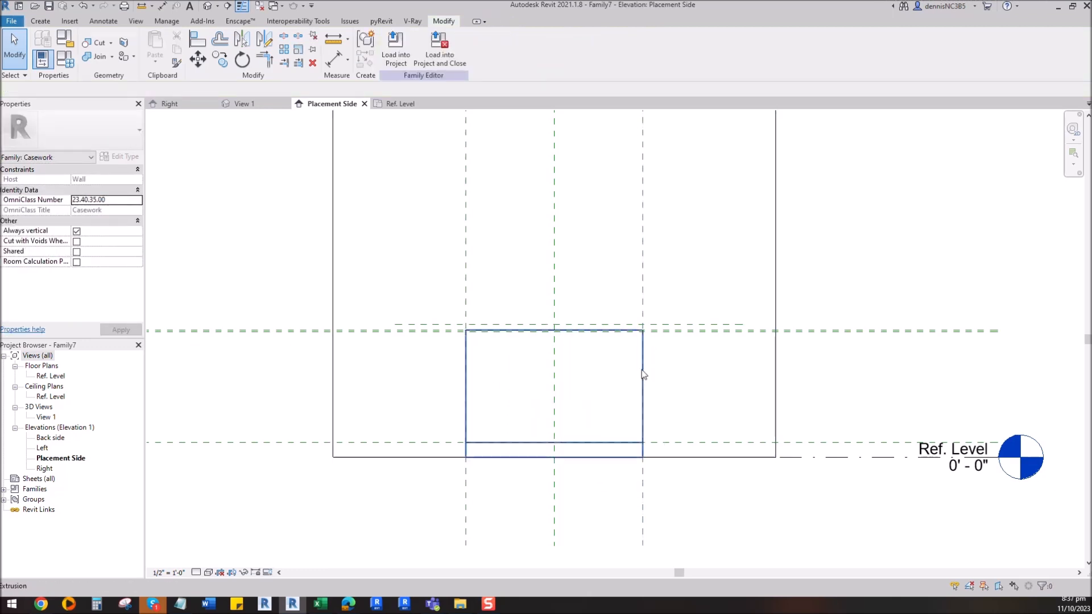
Flex the cabinet in the 3D view by applying a Height of 2' 6" and a Length of 3' 0" in Family Types.
{"action": "left_click", "coordinate": [244, 103]}
{"action": "scroll", "coordinate": [602, 530], "scroll_direction": "up", "scroll_amount": 2}
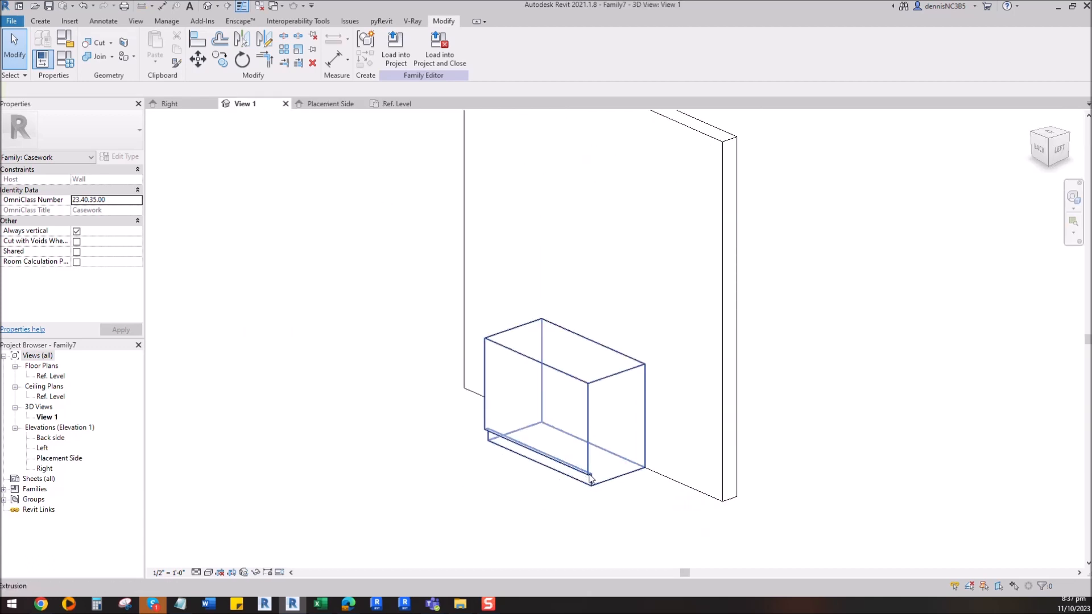
{"action": "left_click", "coordinate": [66, 59]}
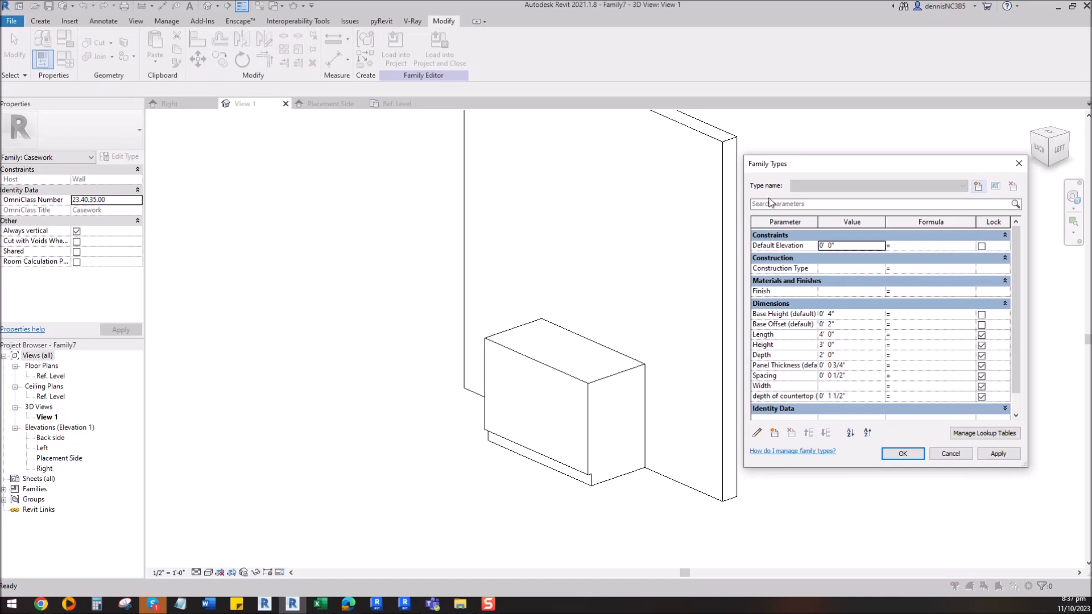
{"action": "left_click", "coordinate": [852, 345]}
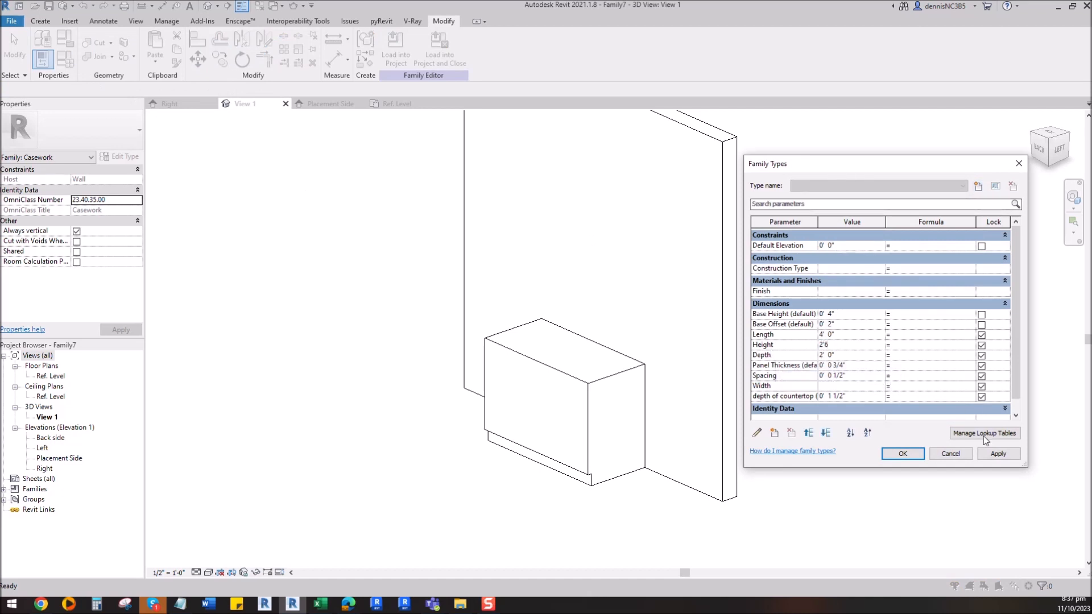
{"action": "type", "text": "2'6"}
{"action": "left_click", "coordinate": [984, 452]}
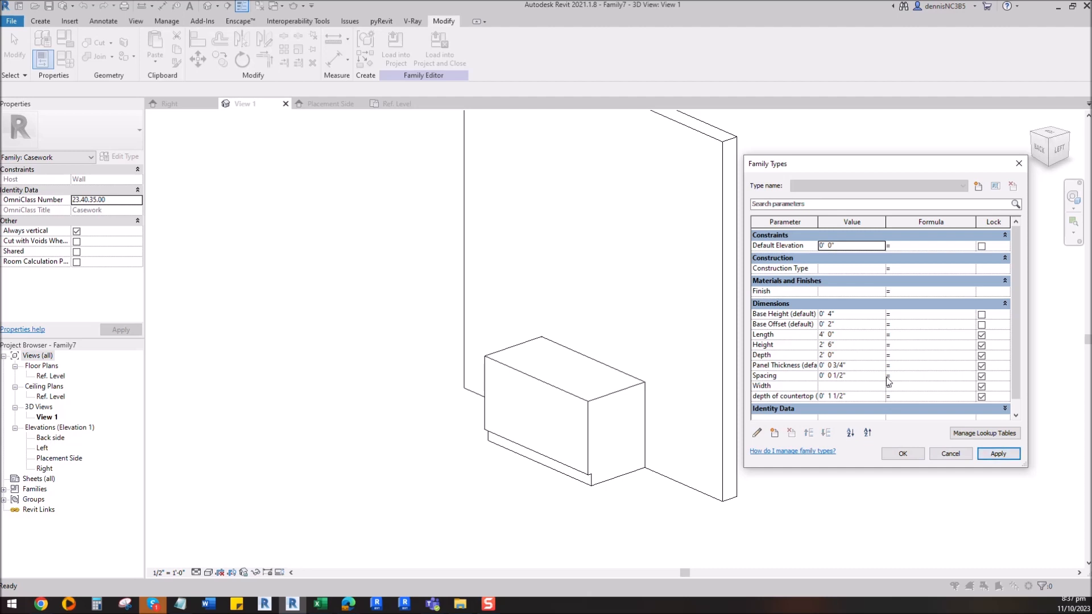
{"action": "left_click", "coordinate": [857, 335]}
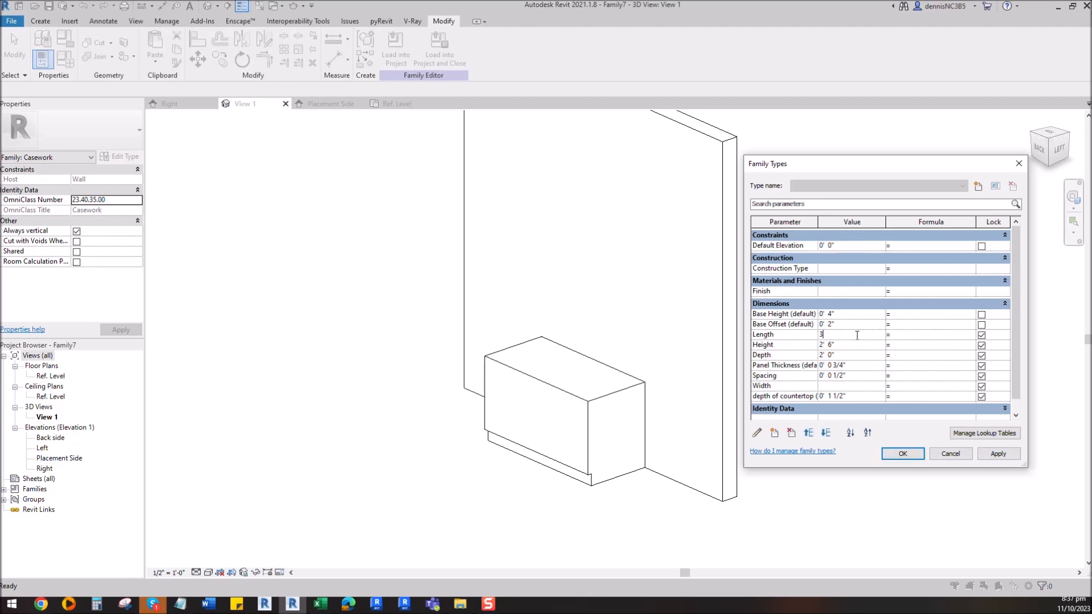
{"action": "left_click", "coordinate": [998, 454]}
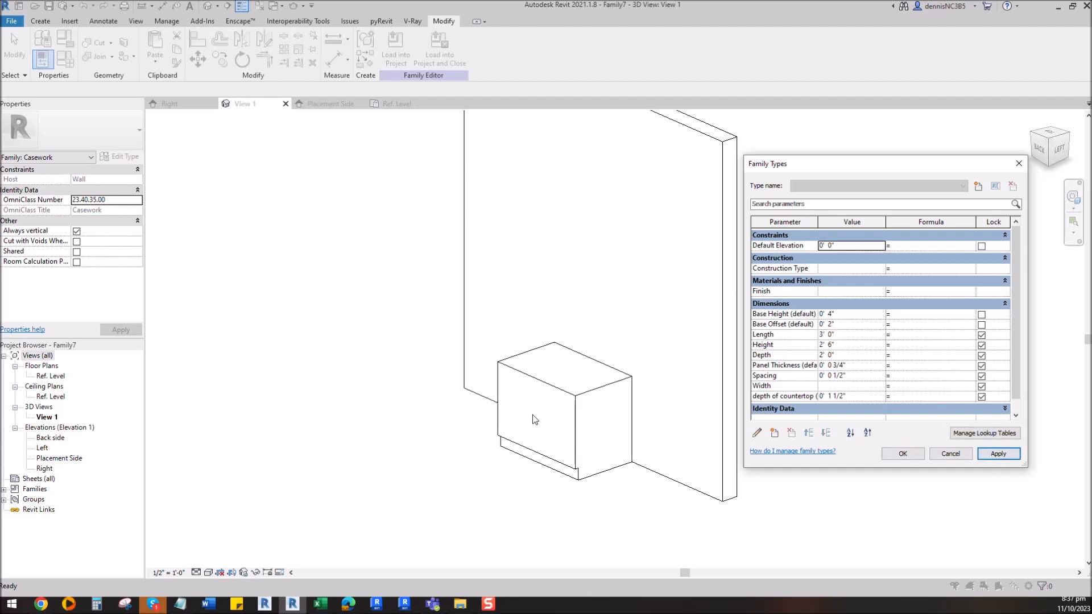
Flex the Depth parameter to 1' 0" and back to 2' 0" and close Family Types.
{"action": "left_click", "coordinate": [850, 355]}
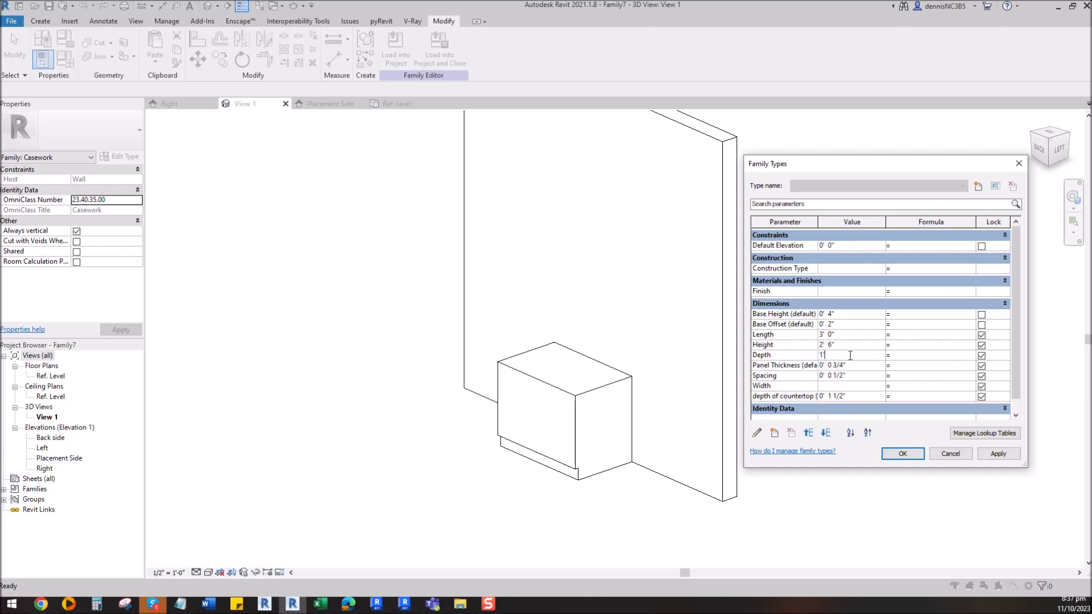
{"action": "left_click", "coordinate": [997, 453]}
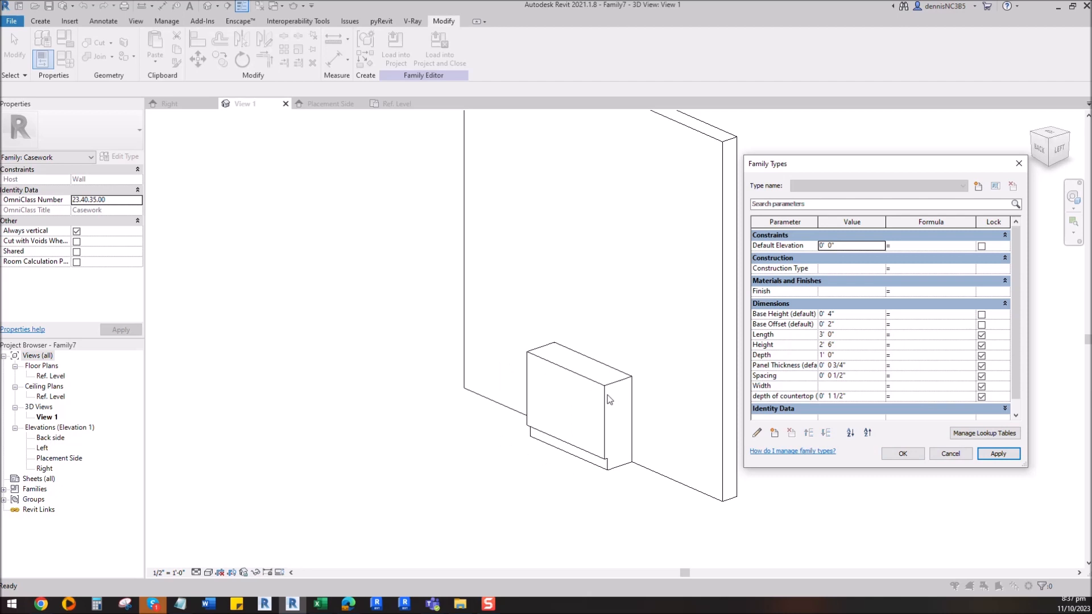
{"action": "left_click", "coordinate": [850, 357]}
{"action": "type", "text": "2'"}
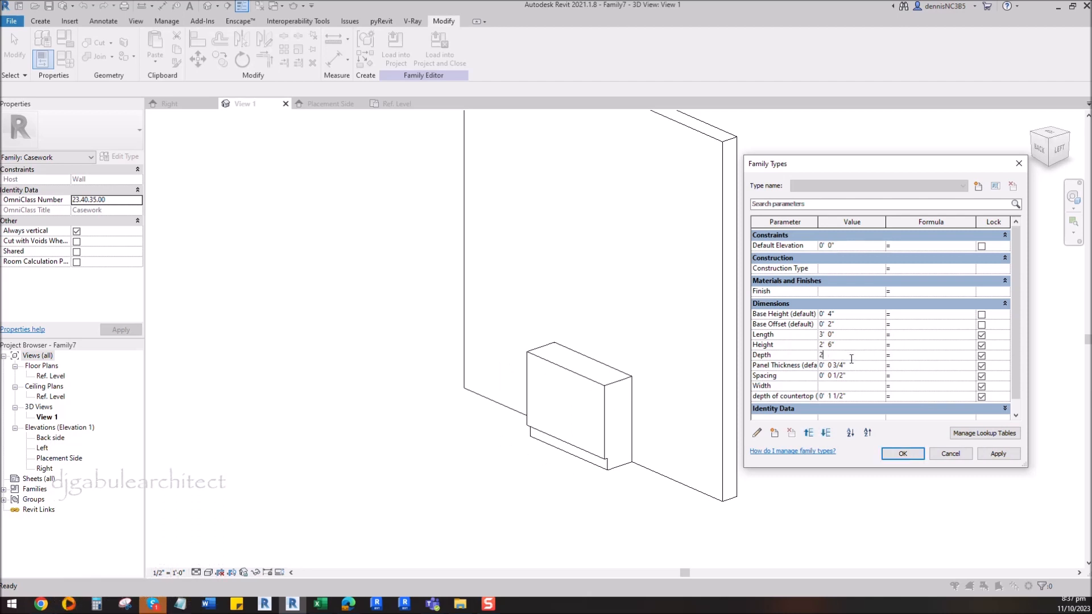
{"action": "left_click", "coordinate": [1000, 454]}
{"action": "left_click", "coordinate": [905, 453]}
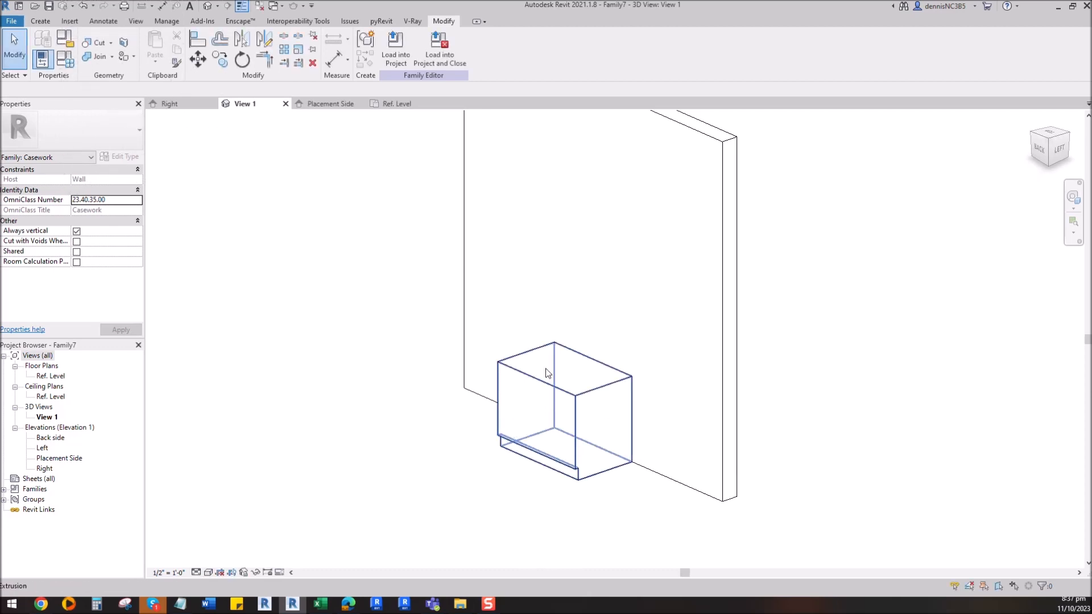
Start a countertop extrusion in the Right elevation and sketch a 2' 0" by 1 1/2" rectangle from the wall face to the front reference plane.
{"action": "left_click", "coordinate": [176, 107]}
{"action": "scroll", "coordinate": [538, 266], "scroll_direction": "up", "scroll_amount": 3}
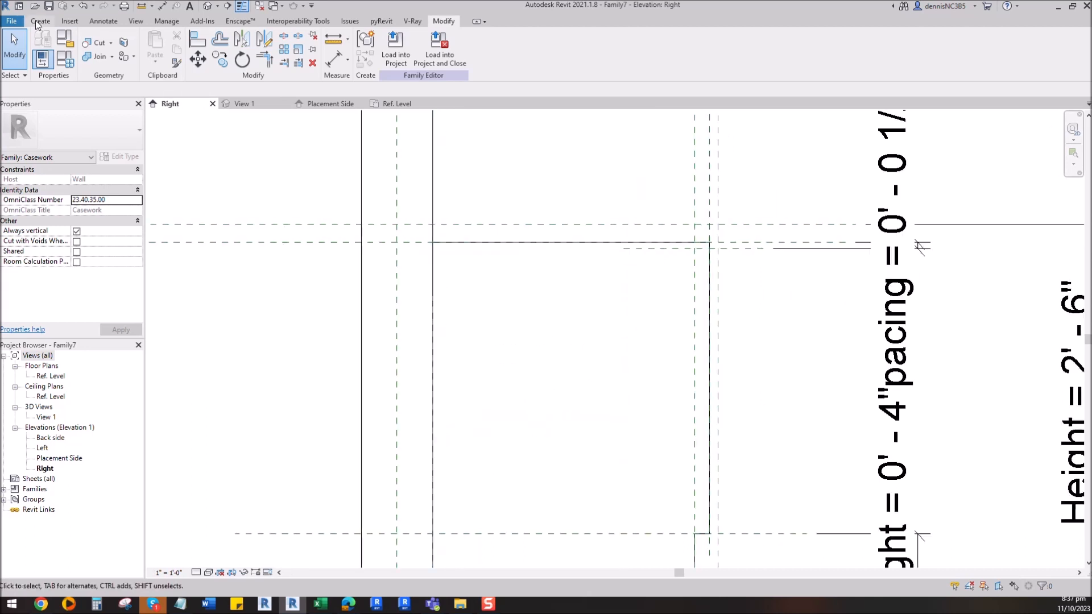
{"action": "left_click", "coordinate": [36, 22]}
{"action": "left_click", "coordinate": [95, 47]}
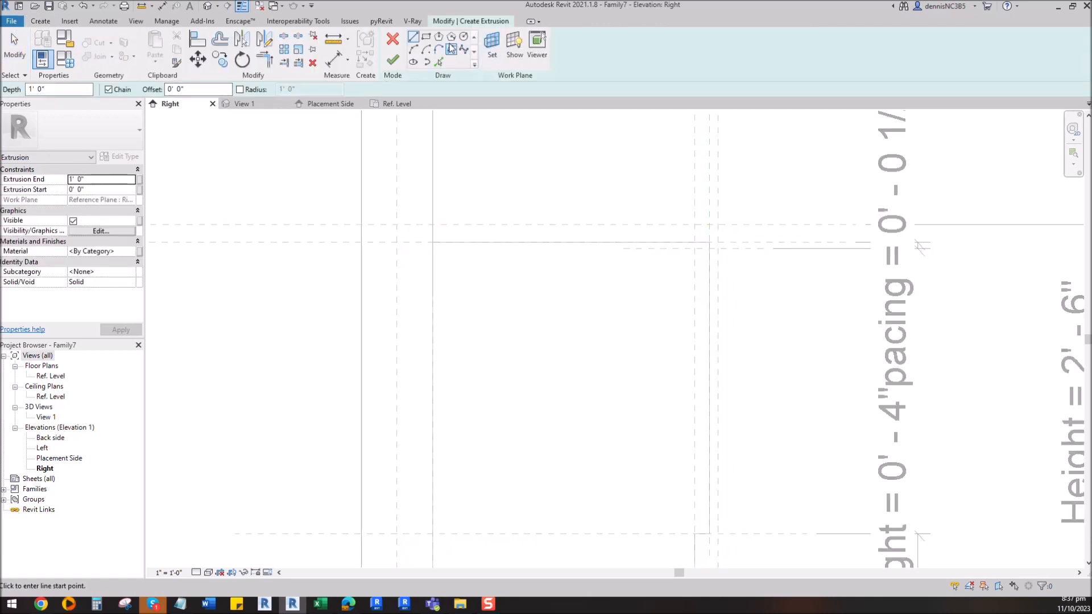
{"action": "left_click", "coordinate": [426, 38]}
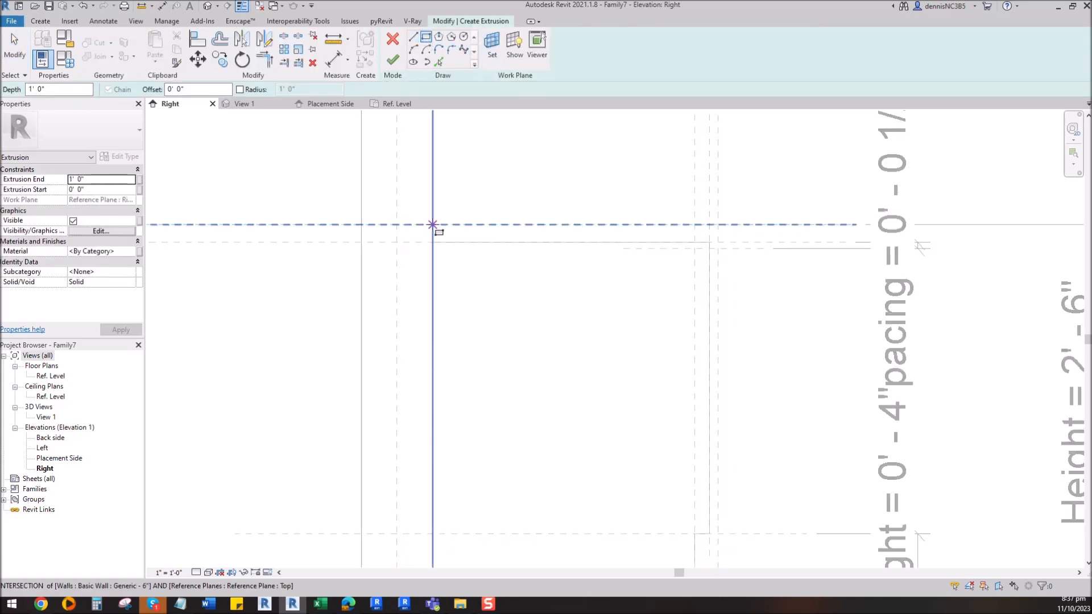
{"action": "left_click", "coordinate": [433, 226]}
{"action": "scroll", "coordinate": [682, 249], "scroll_direction": "up", "scroll_amount": 3}
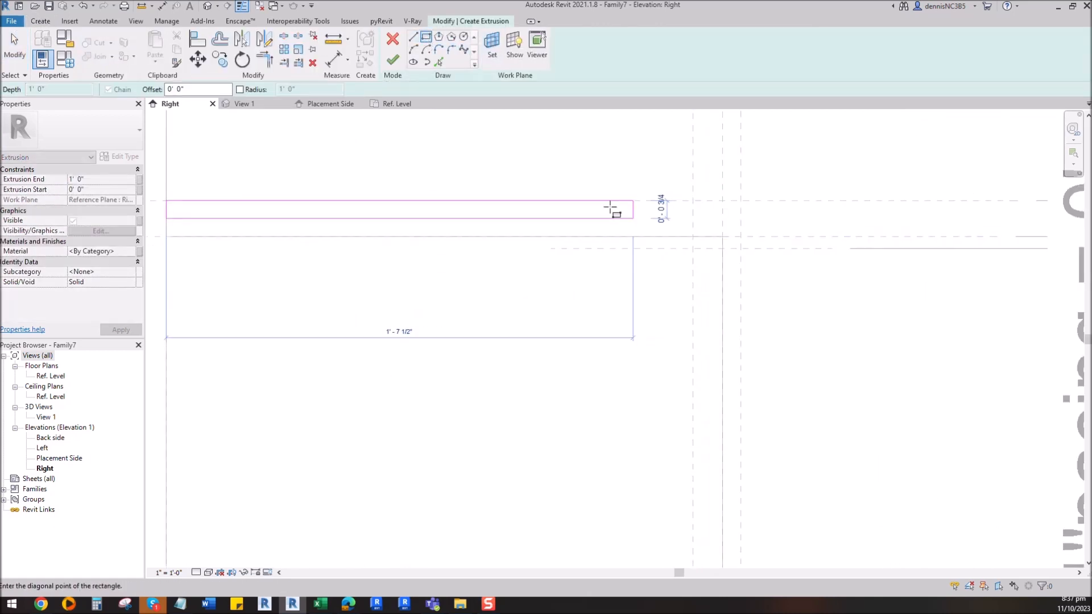
{"action": "left_click", "coordinate": [740, 236]}
{"action": "scroll", "coordinate": [705, 278], "scroll_direction": "down", "scroll_amount": 3}
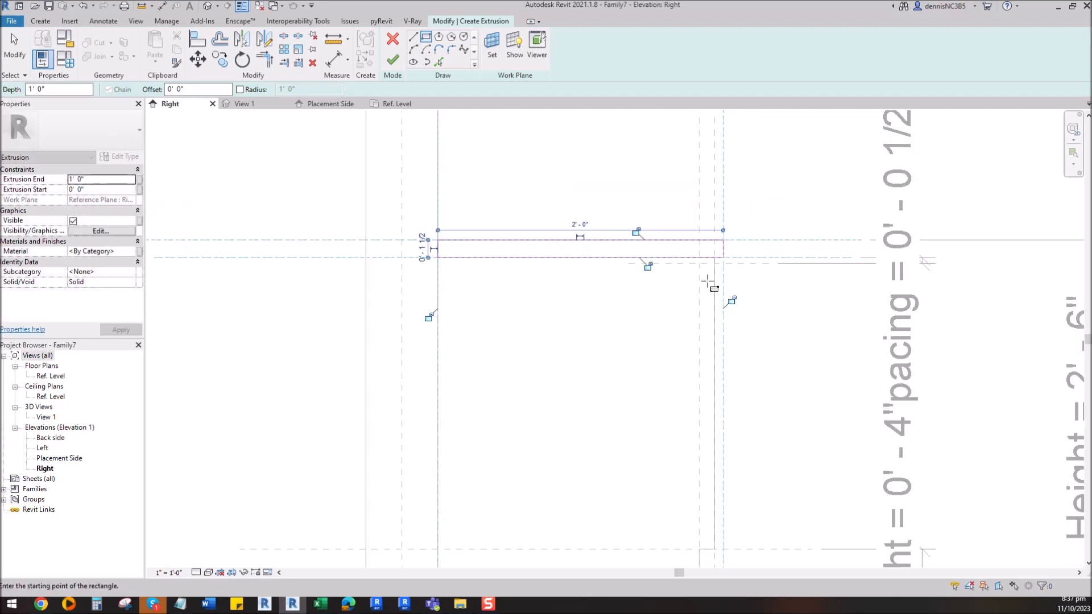
Lock the wall-side, bottom and top edges of the countertop sketch to their references and finish the extrusion.
{"action": "left_click", "coordinate": [429, 317]}
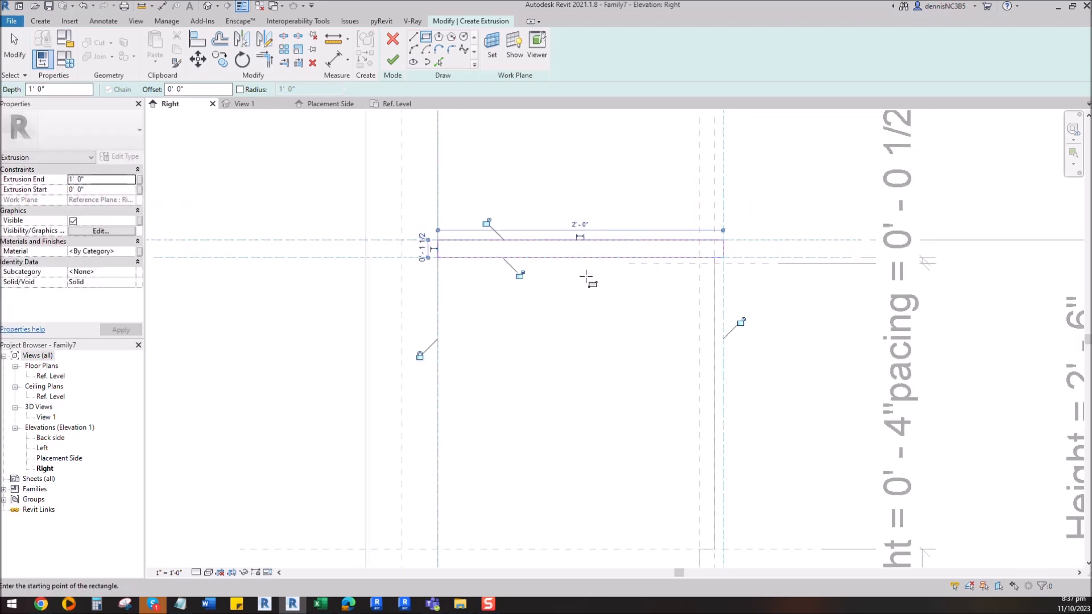
{"action": "left_click", "coordinate": [521, 275]}
{"action": "left_click", "coordinate": [486, 223]}
{"action": "left_click", "coordinate": [393, 59]}
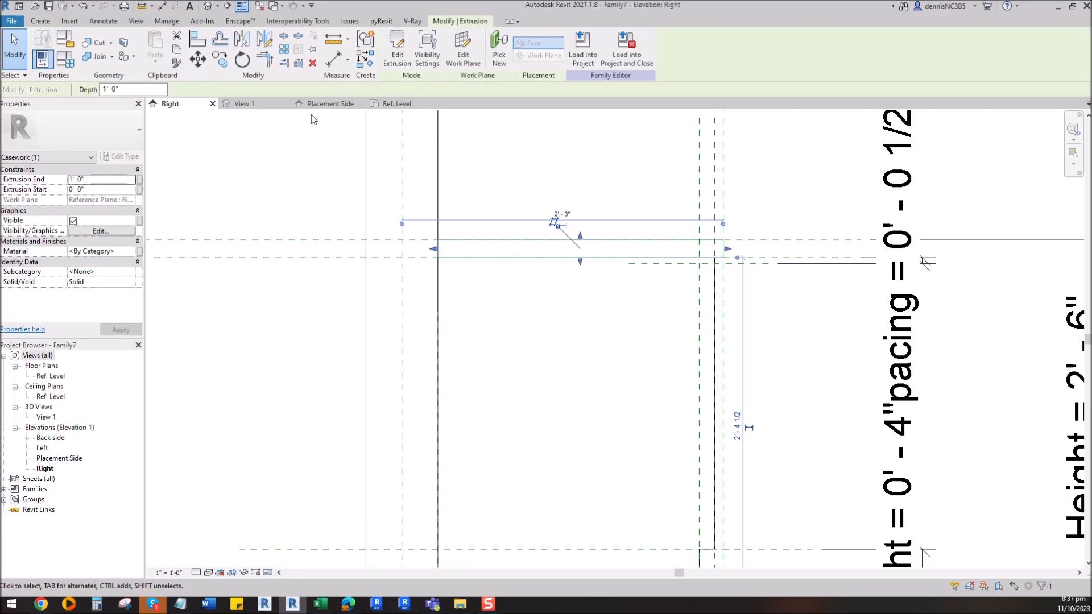
Stretch the countertop extrusion to the opposite side reference plane in the Placement Side elevation, giving an extrusion end of 3' 0".
{"action": "left_click", "coordinate": [324, 107]}
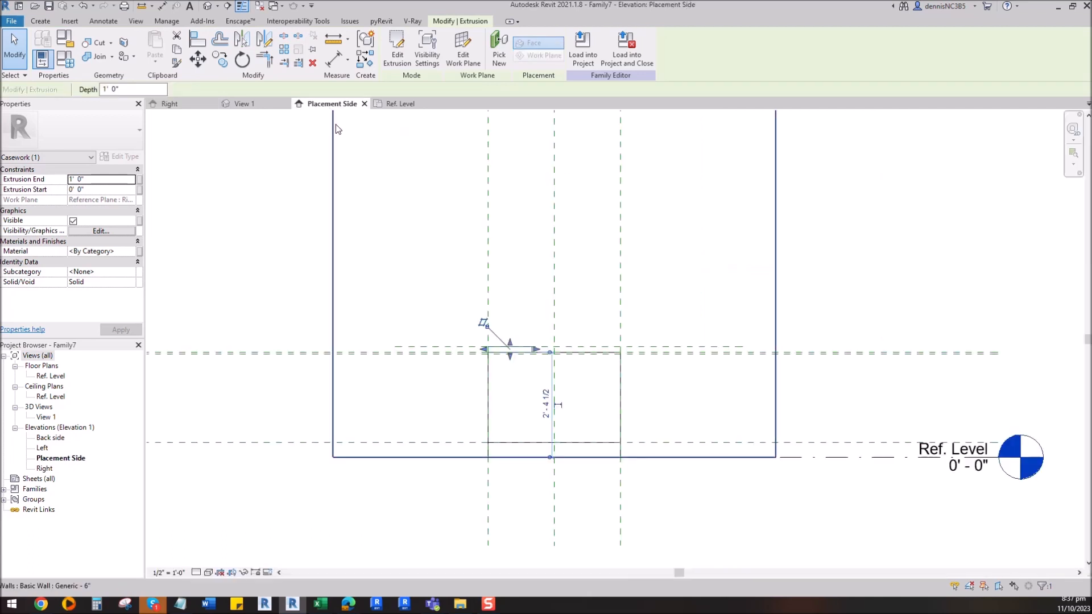
{"action": "scroll", "coordinate": [560, 373], "scroll_direction": "up", "scroll_amount": 4}
{"action": "left_click_drag", "start_coordinate": [506, 333], "coordinate": [739, 333]}
{"action": "left_click", "coordinate": [798, 246]}
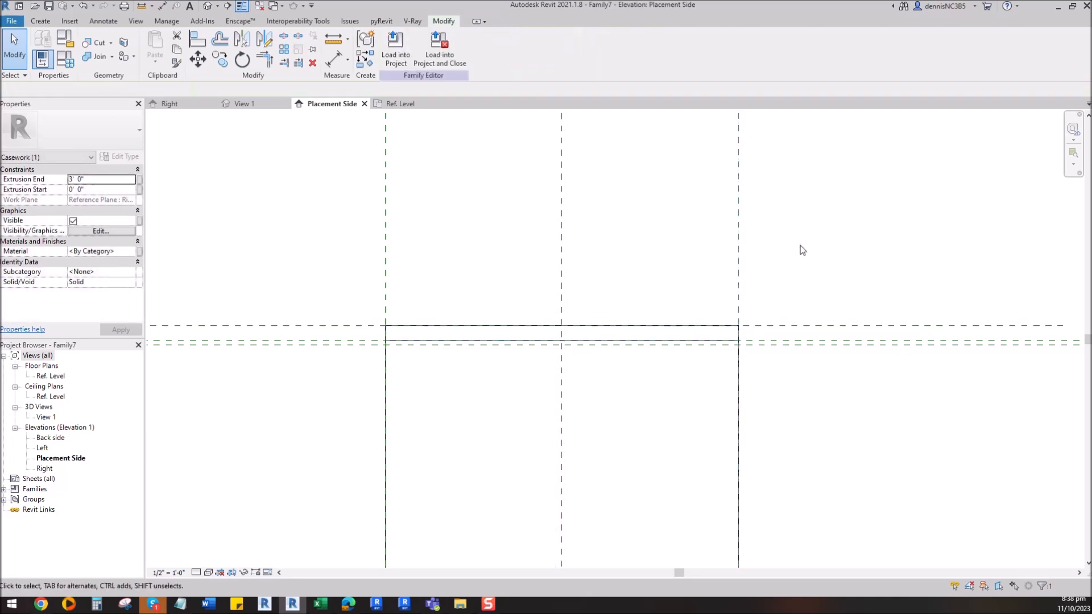
Flex the family from the 3D view by setting Height to 3' 0" and Length to 4' 0" in Family Types.
{"action": "left_click", "coordinate": [253, 106]}
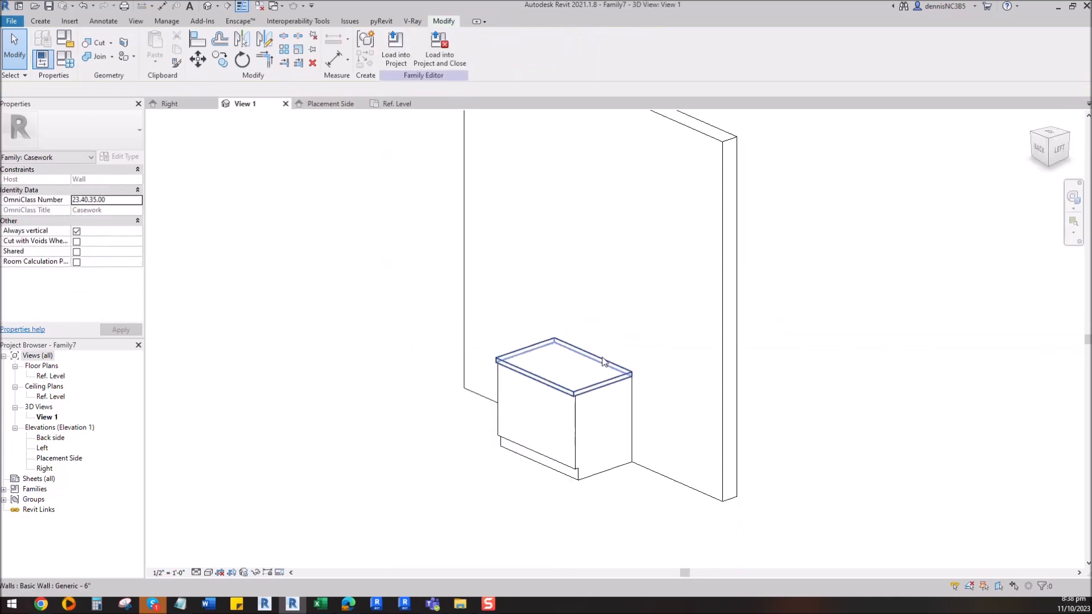
{"action": "left_click", "coordinate": [46, 66]}
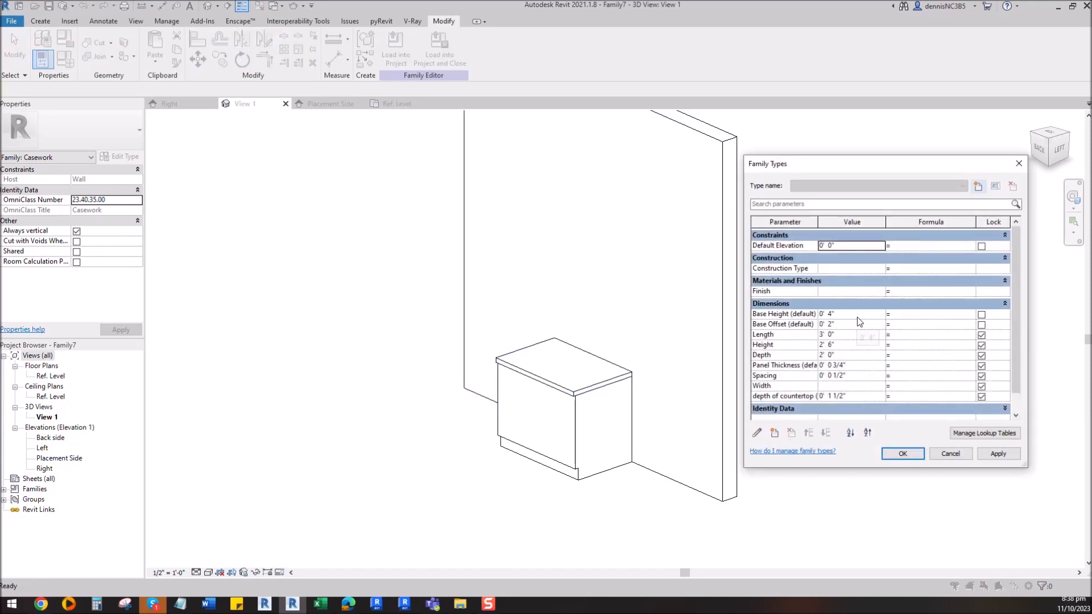
{"action": "left_click", "coordinate": [845, 346]}
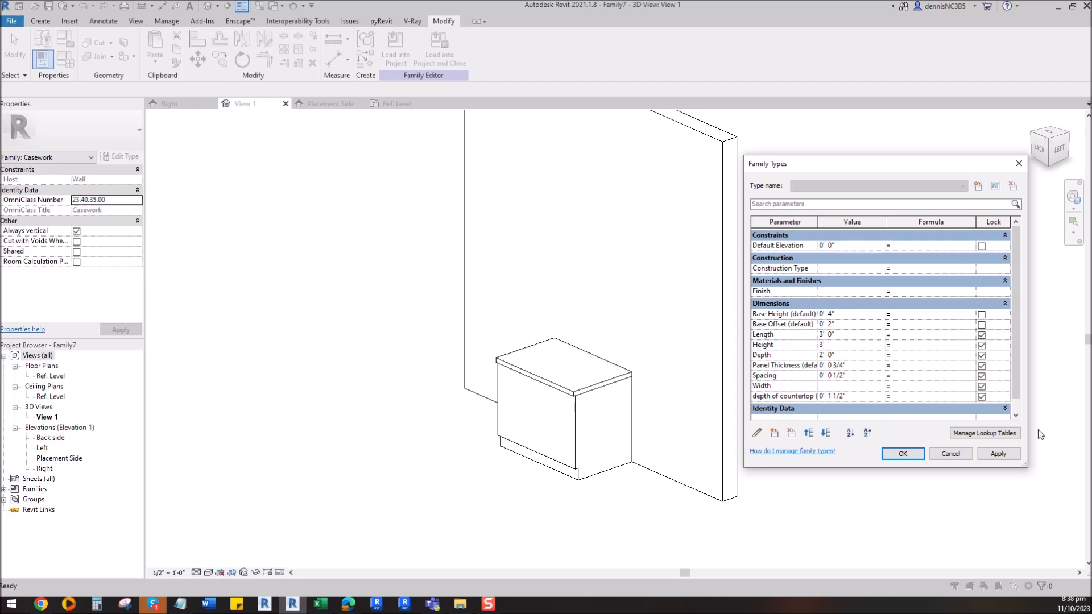
{"action": "left_click", "coordinate": [1004, 457]}
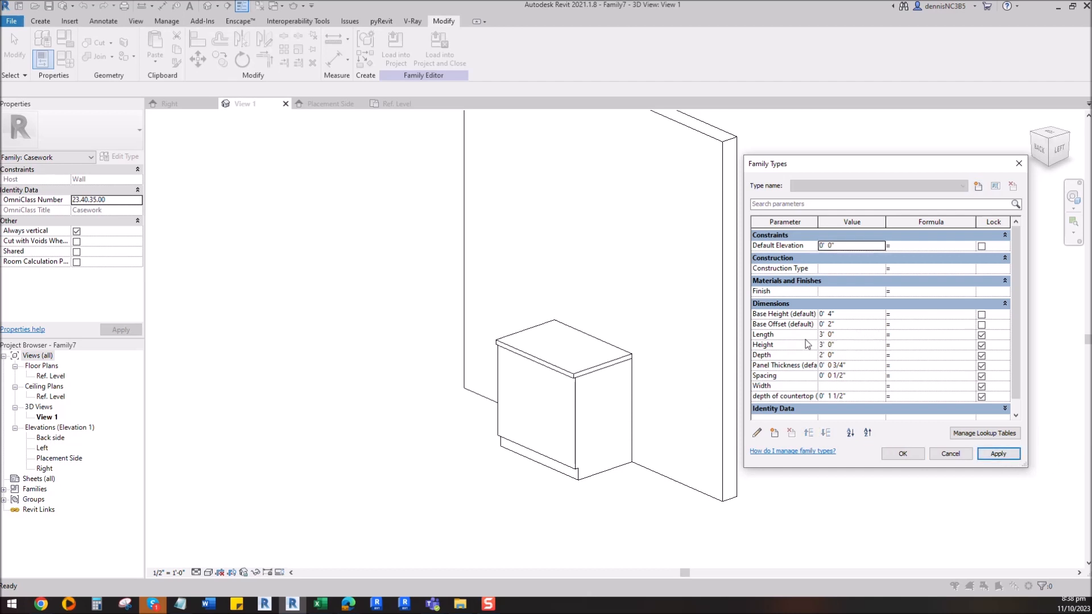
{"action": "left_click", "coordinate": [850, 334]}
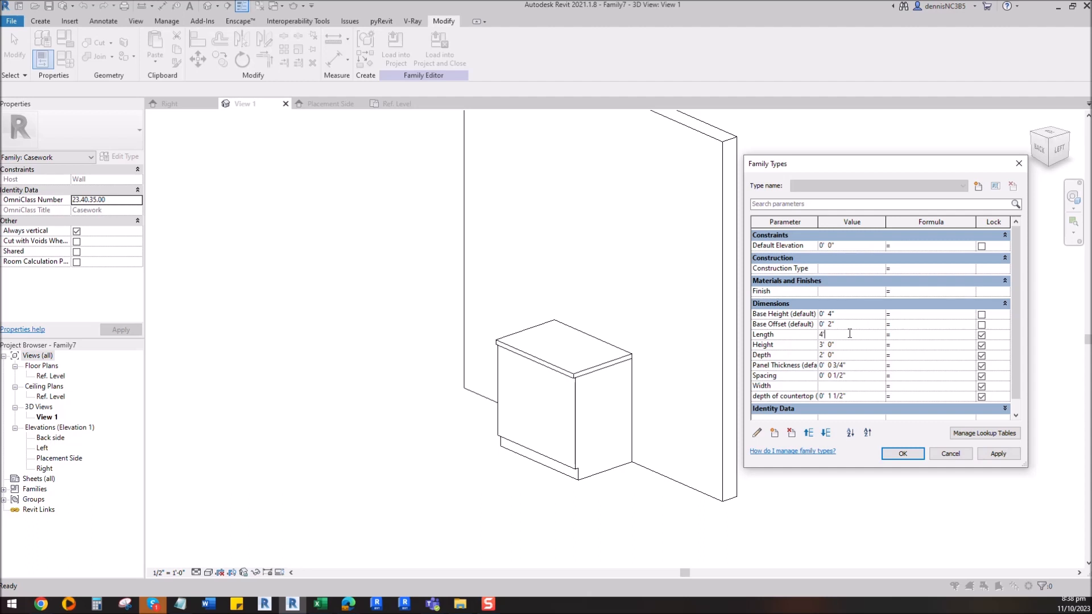
{"action": "left_click", "coordinate": [998, 453]}
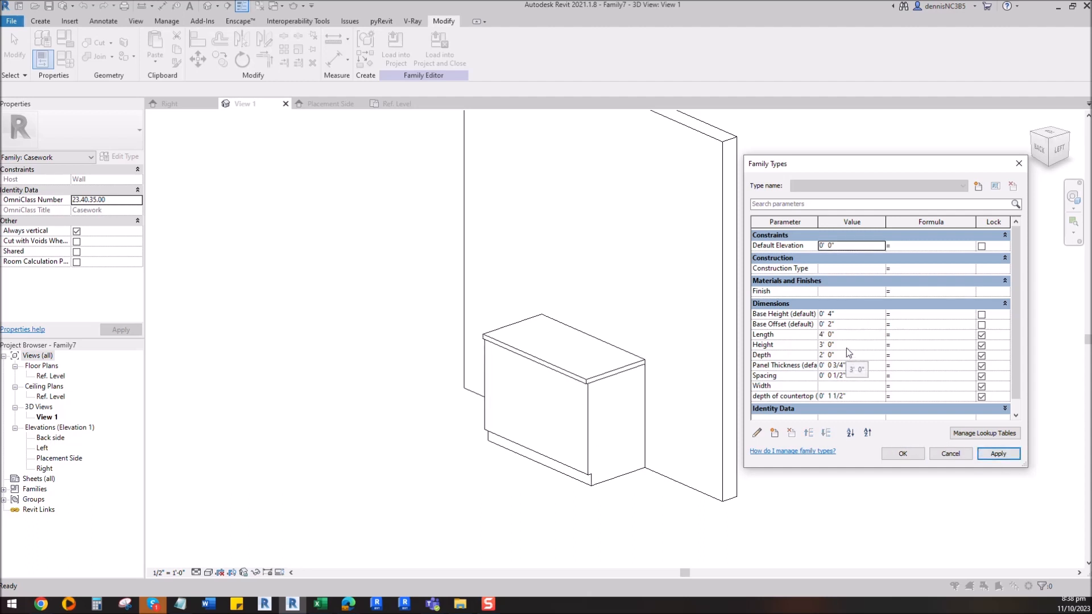
{"action": "left_click", "coordinate": [902, 454]}
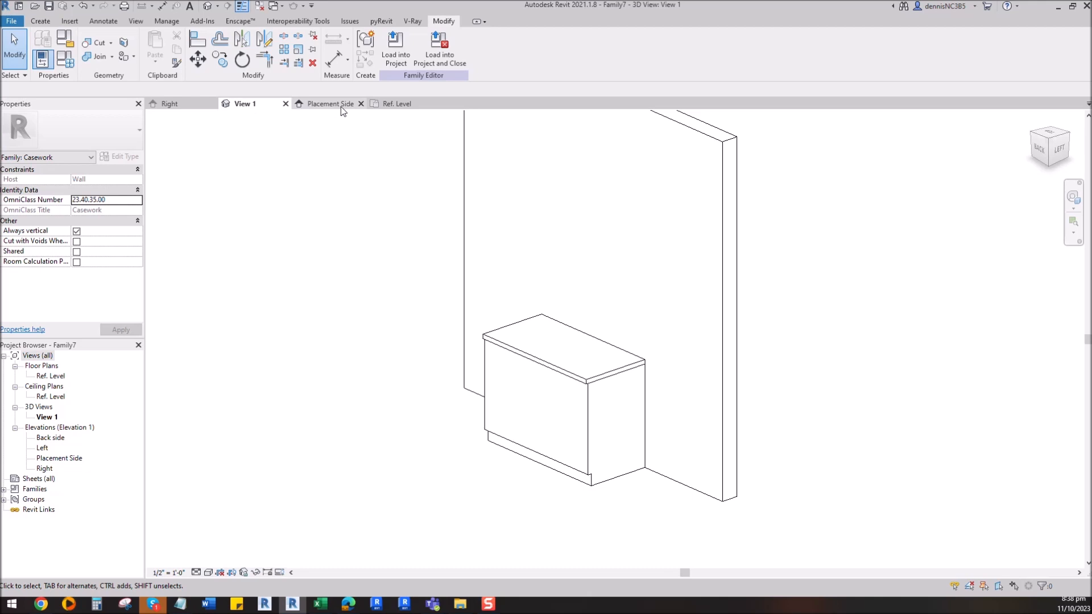
Start a door panel extrusion in the Right elevation and sketch a 3/4" by 2' 6" rectangle between the spacing and base height reference planes.
{"action": "left_click", "coordinate": [179, 105]}
{"action": "scroll", "coordinate": [529, 176], "scroll_direction": "down", "scroll_amount": 2}
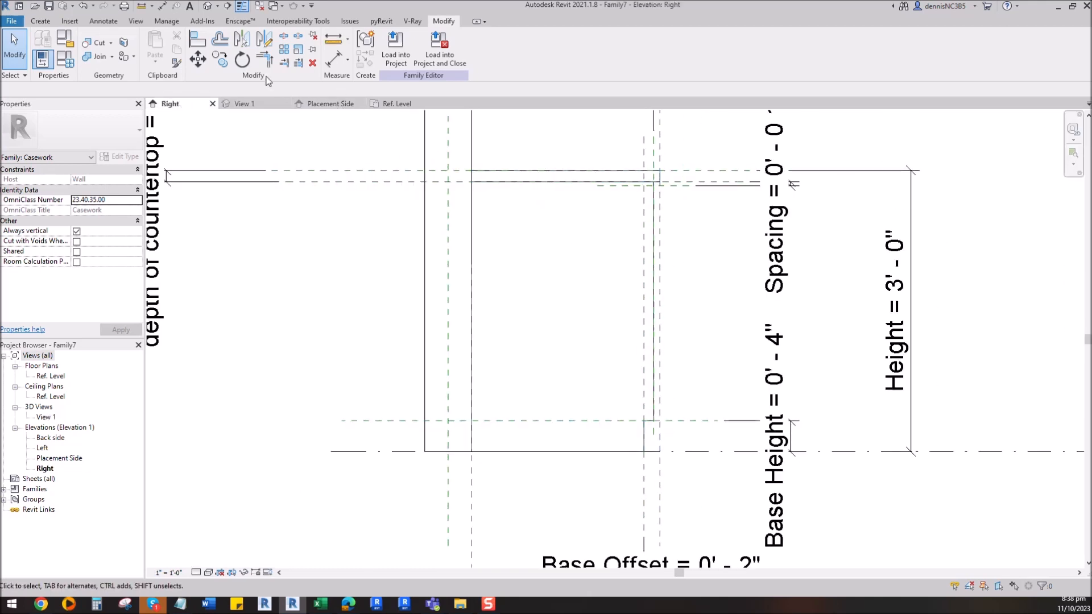
{"action": "left_click", "coordinate": [40, 21]}
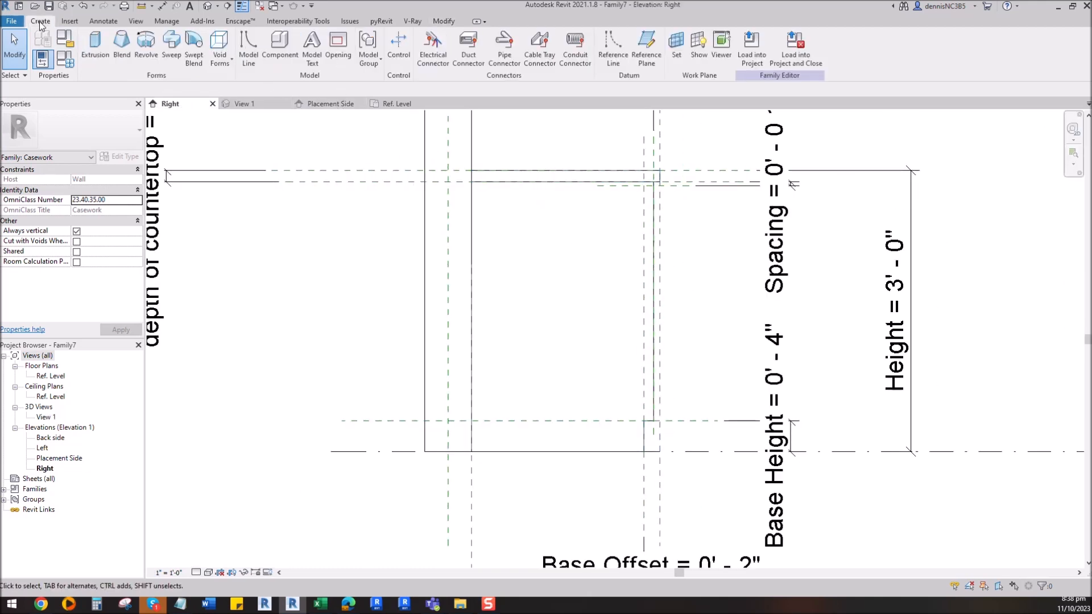
{"action": "left_click", "coordinate": [93, 46]}
{"action": "left_click", "coordinate": [426, 38]}
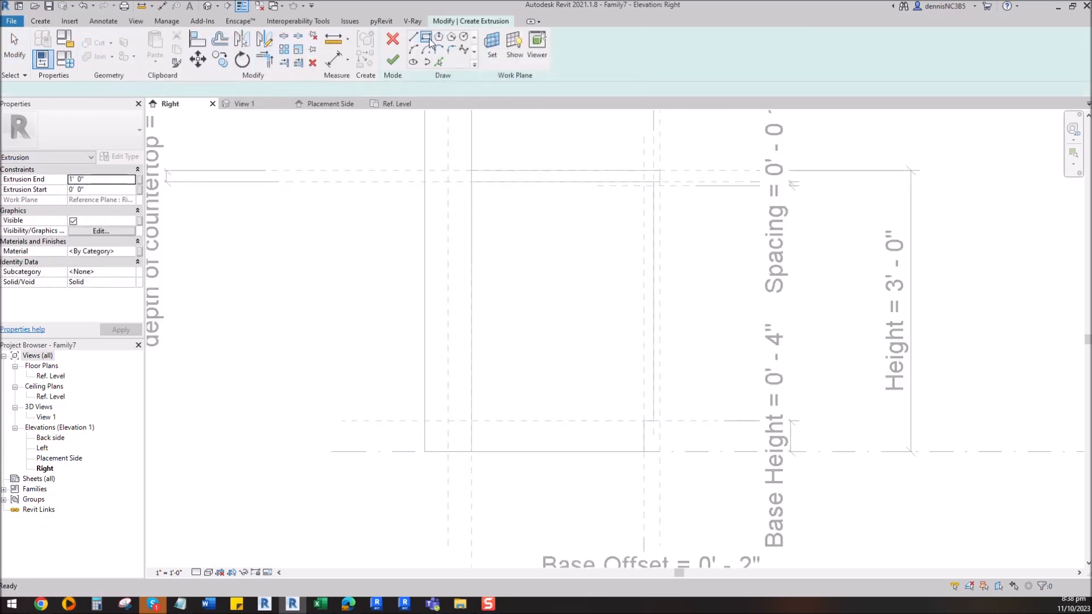
{"action": "scroll", "coordinate": [648, 199], "scroll_direction": "up", "scroll_amount": 4}
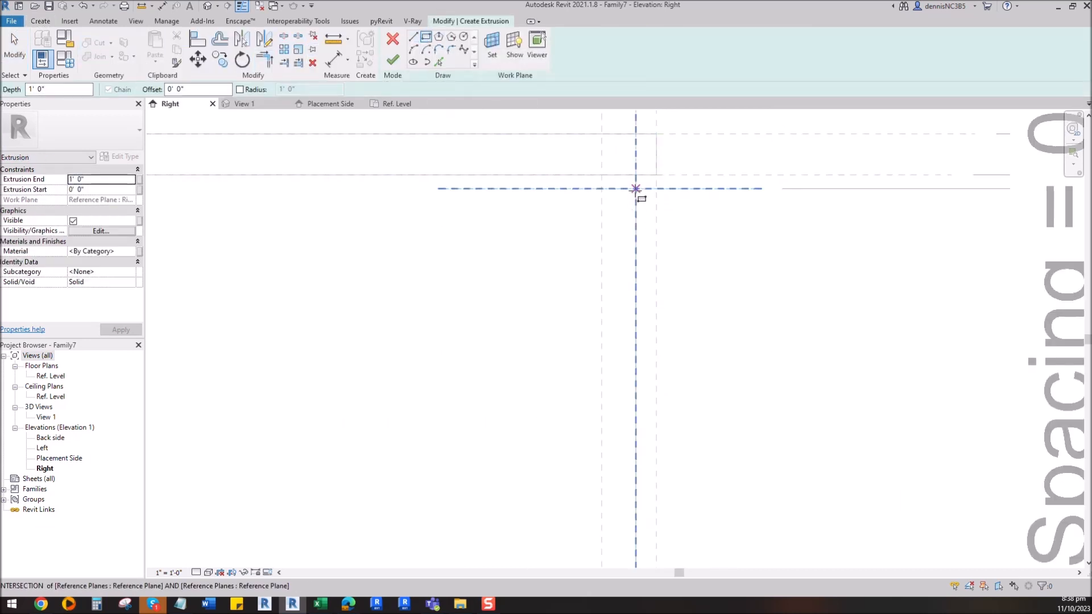
{"action": "left_click", "coordinate": [635, 188]}
{"action": "scroll", "coordinate": [635, 188], "scroll_direction": "down", "scroll_amount": 3}
{"action": "left_click", "coordinate": [660, 415]}
{"action": "middle_click_drag", "start_coordinate": [668, 417], "coordinate": [629, 346]}
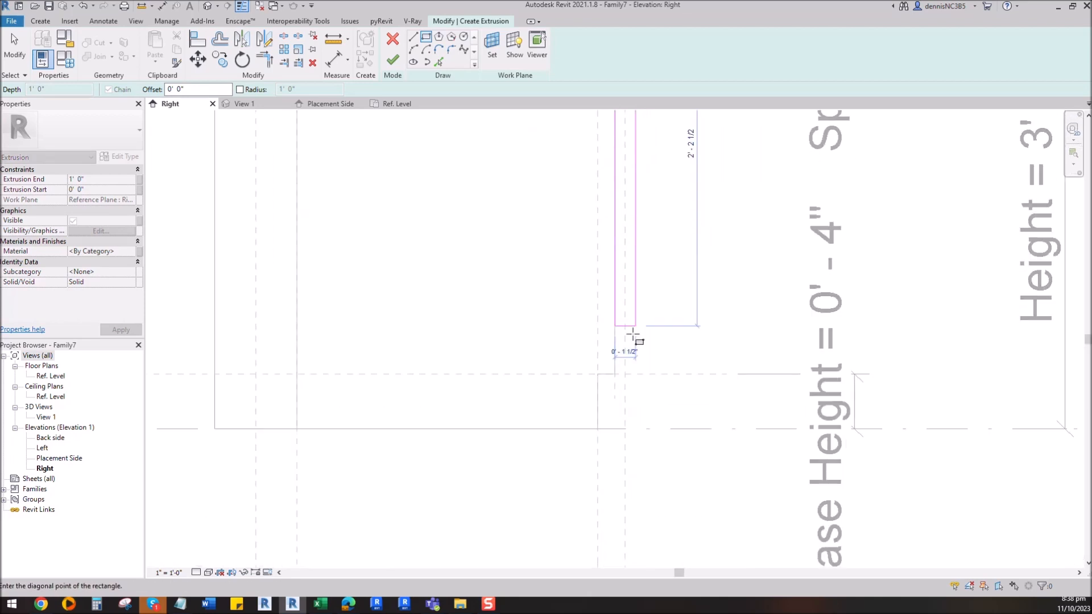
{"action": "scroll", "coordinate": [629, 346], "scroll_direction": "up", "scroll_amount": 4}
{"action": "scroll", "coordinate": [621, 391], "scroll_direction": "down", "scroll_amount": 2}
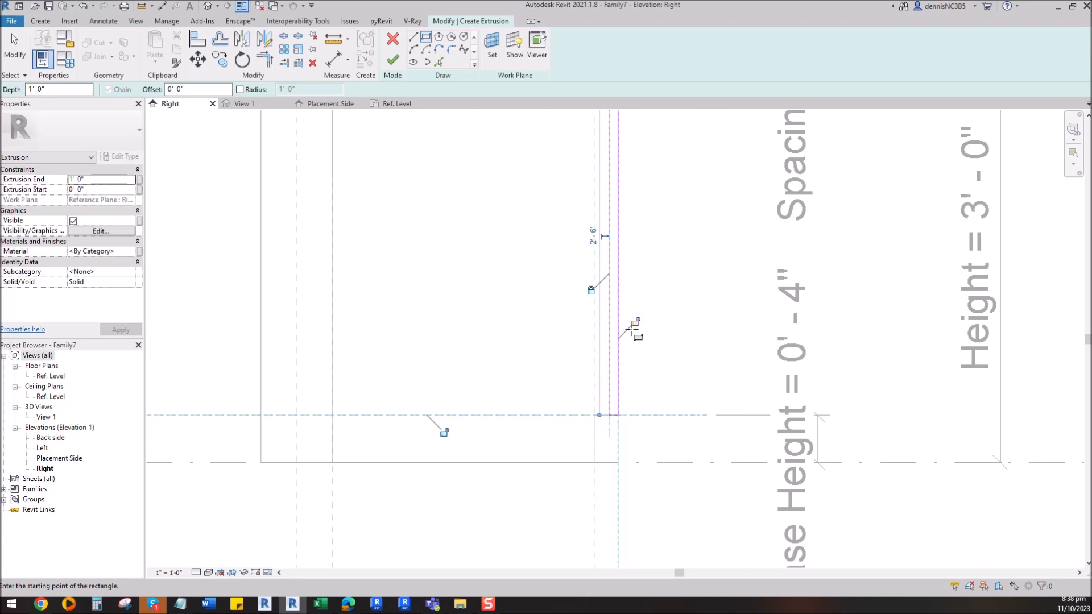
Lock the edges of the door panel sketch to their reference planes and finish the extrusion.
{"action": "left_click", "coordinate": [635, 322]}
{"action": "left_click", "coordinate": [444, 432]}
{"action": "scroll", "coordinate": [443, 433], "scroll_direction": "down", "scroll_amount": 2}
{"action": "scroll", "coordinate": [554, 239], "scroll_direction": "up", "scroll_amount": 3}
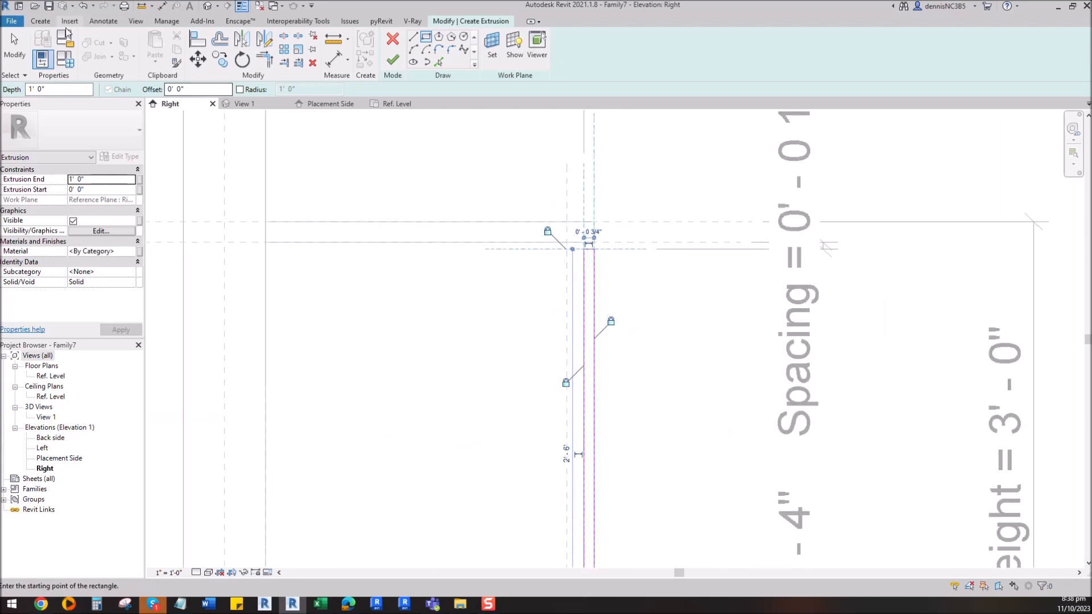
{"action": "left_click", "coordinate": [15, 49]}
{"action": "left_click", "coordinate": [392, 60]}
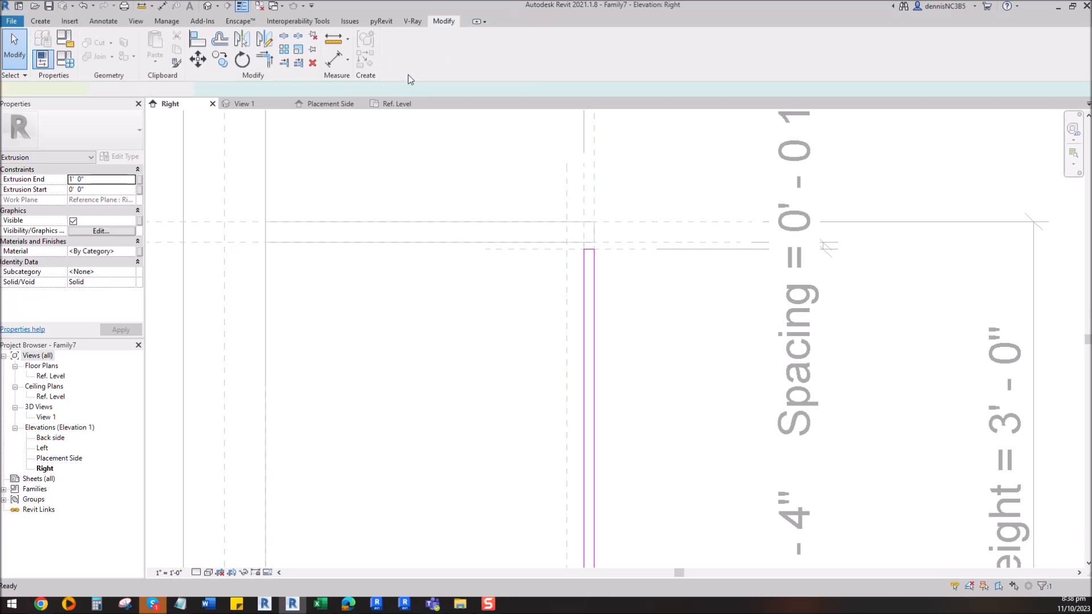
Stretch the door panel to the center reference plane in the Placement Side elevation, giving an extrusion end of 2' 0", and lock it there.
{"action": "scroll", "coordinate": [500, 218], "scroll_direction": "down", "scroll_amount": 3}
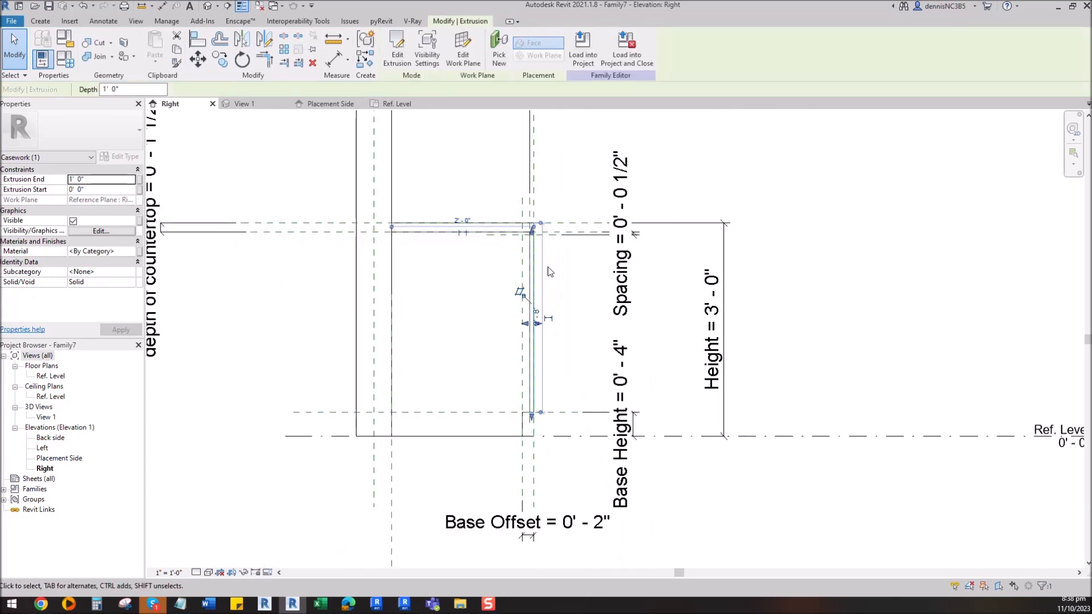
{"action": "left_click", "coordinate": [330, 105]}
{"action": "scroll", "coordinate": [500, 176], "scroll_direction": "down", "scroll_amount": 3}
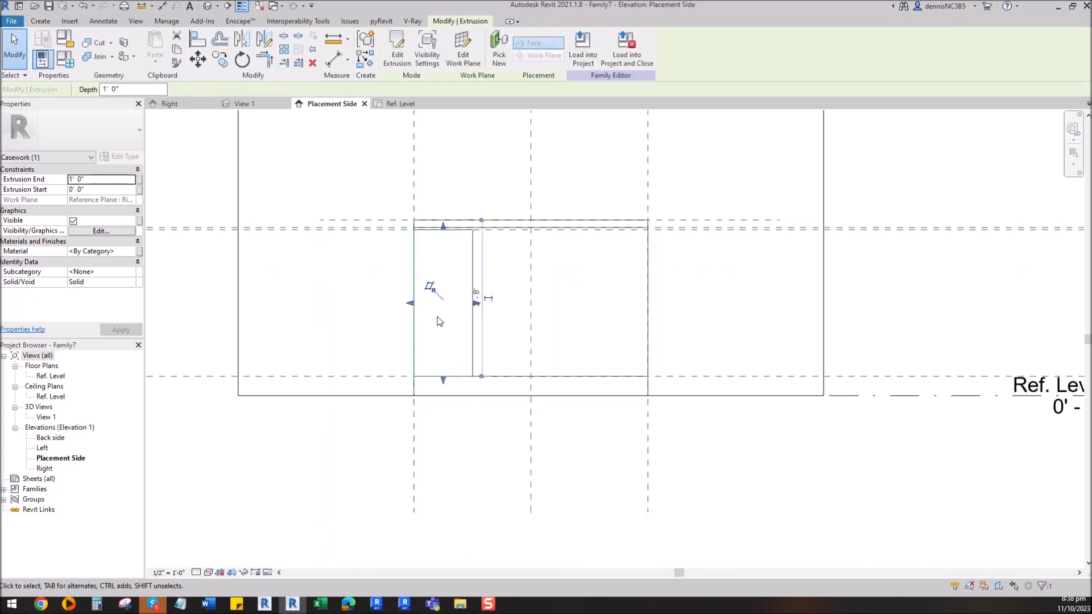
{"action": "scroll", "coordinate": [466, 313], "scroll_direction": "up", "scroll_amount": 2}
{"action": "left_click_drag", "start_coordinate": [471, 307], "coordinate": [570, 305]}
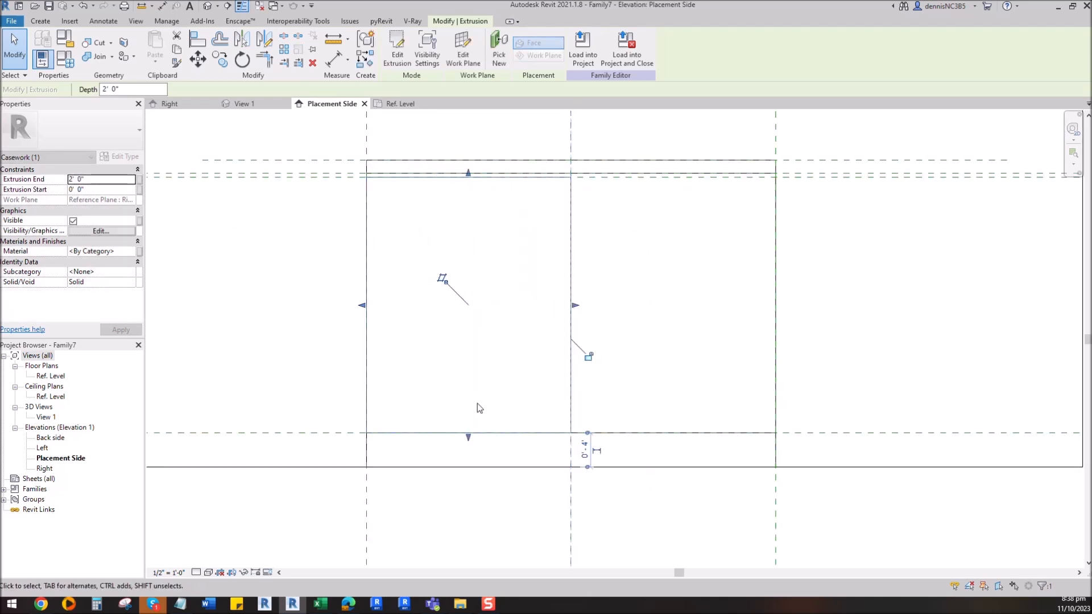
{"action": "scroll", "coordinate": [607, 320], "scroll_direction": "down", "scroll_amount": 2}
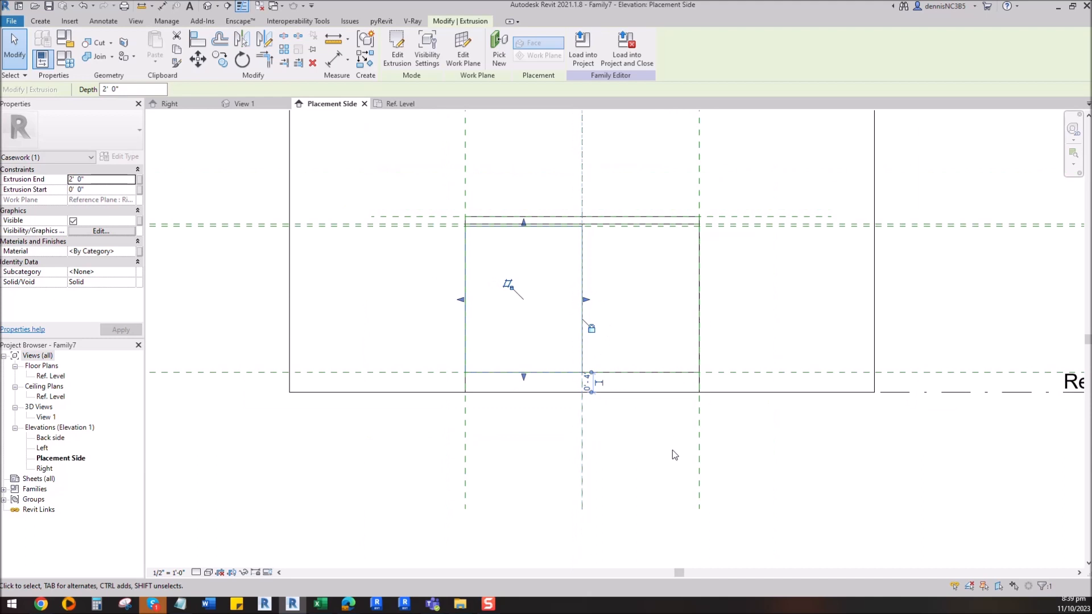
{"action": "left_click", "coordinate": [654, 452]}
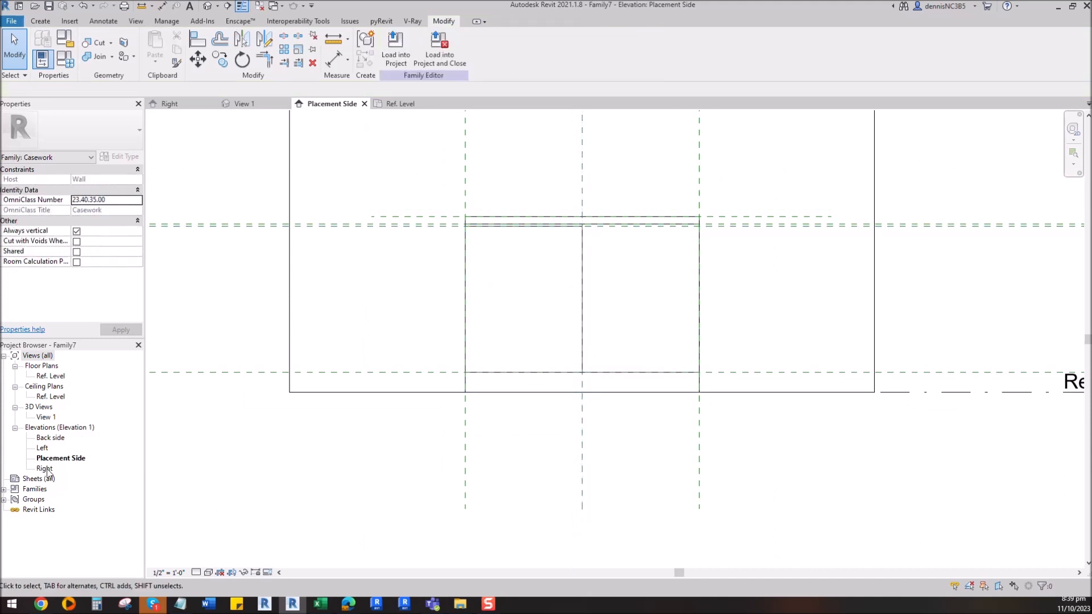
Start a second door panel extrusion in the Left elevation and sketch a 3/4" by 2' 6" rectangle along the cabinet front.
{"action": "double_click", "coordinate": [42, 448]}
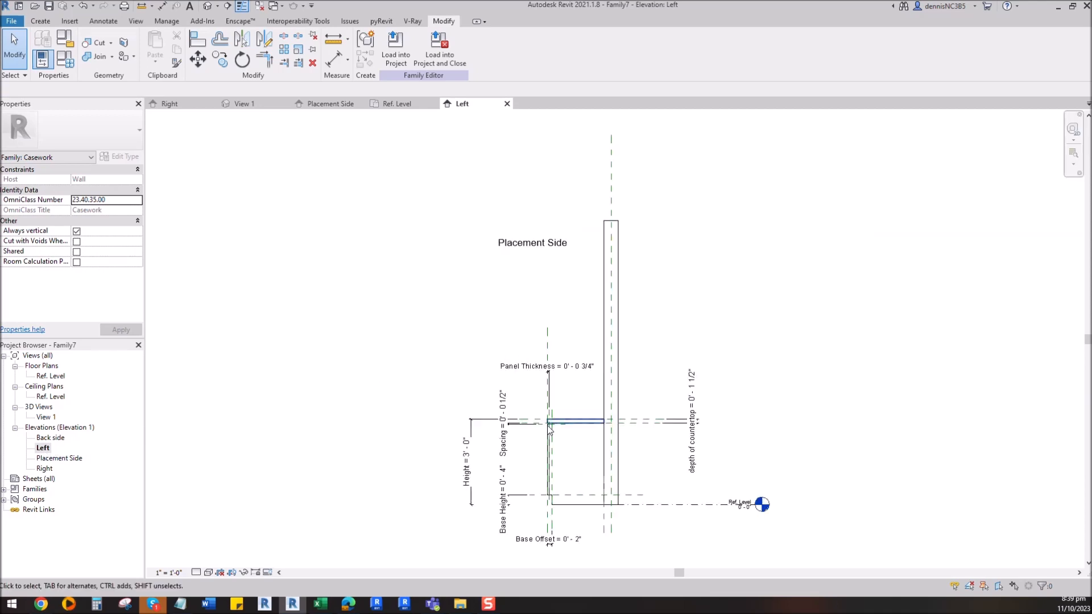
{"action": "middle_click_drag", "start_coordinate": [548, 490], "coordinate": [557, 373]}
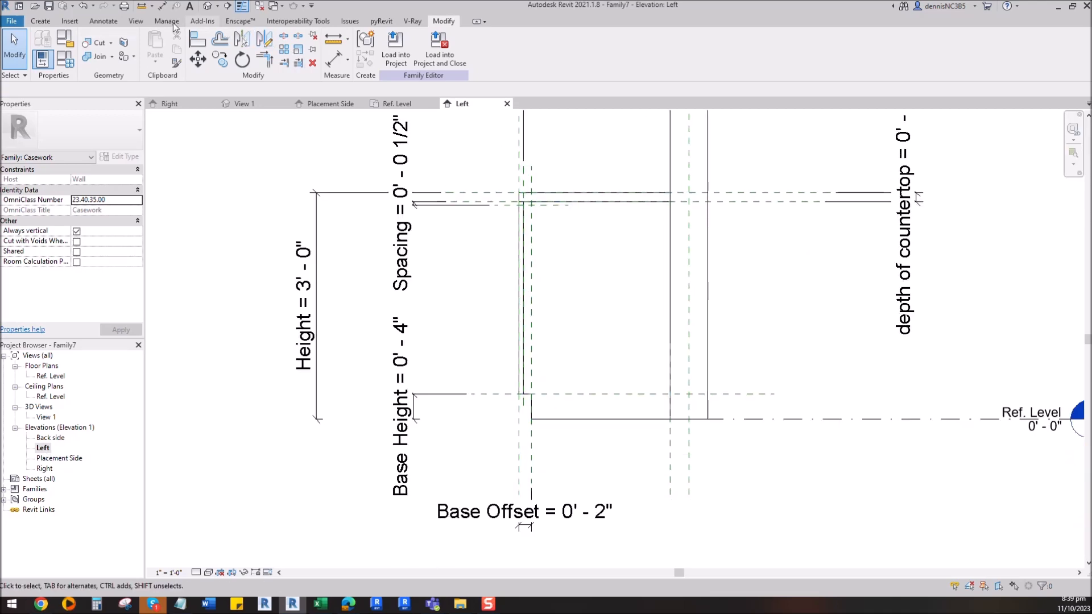
{"action": "left_click", "coordinate": [34, 21]}
{"action": "left_click", "coordinate": [96, 50]}
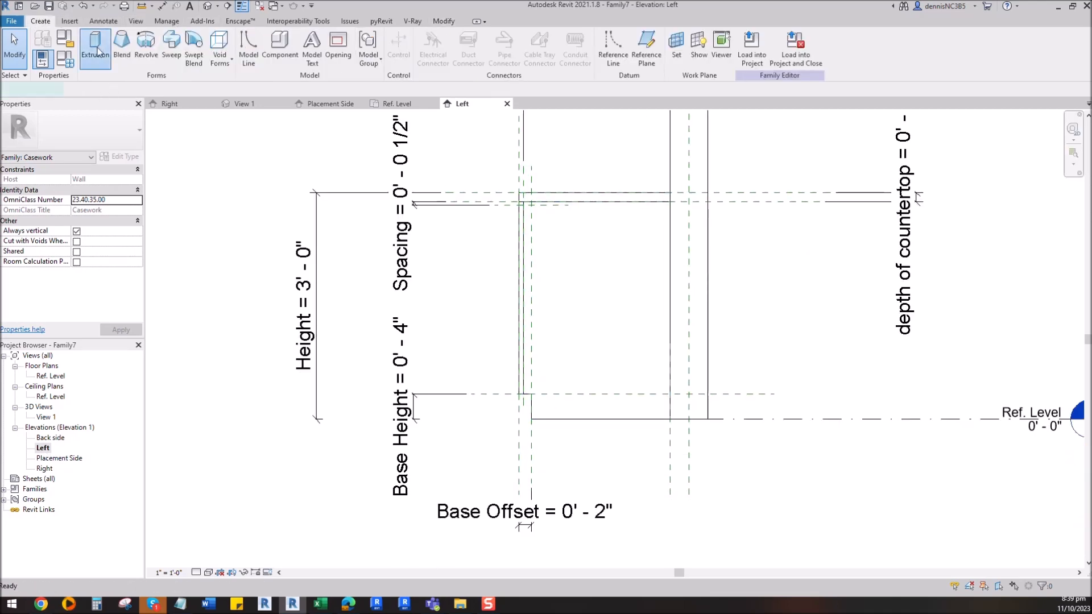
{"action": "left_click", "coordinate": [426, 36]}
{"action": "scroll", "coordinate": [514, 194], "scroll_direction": "up", "scroll_amount": 4}
{"action": "left_click", "coordinate": [518, 193]}
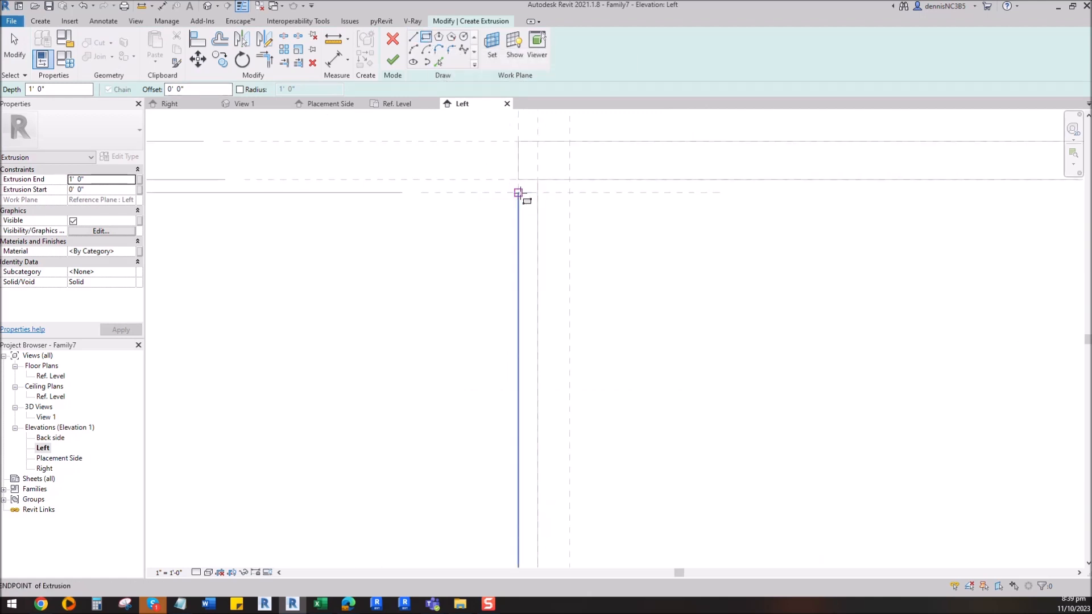
{"action": "left_click", "coordinate": [518, 192]}
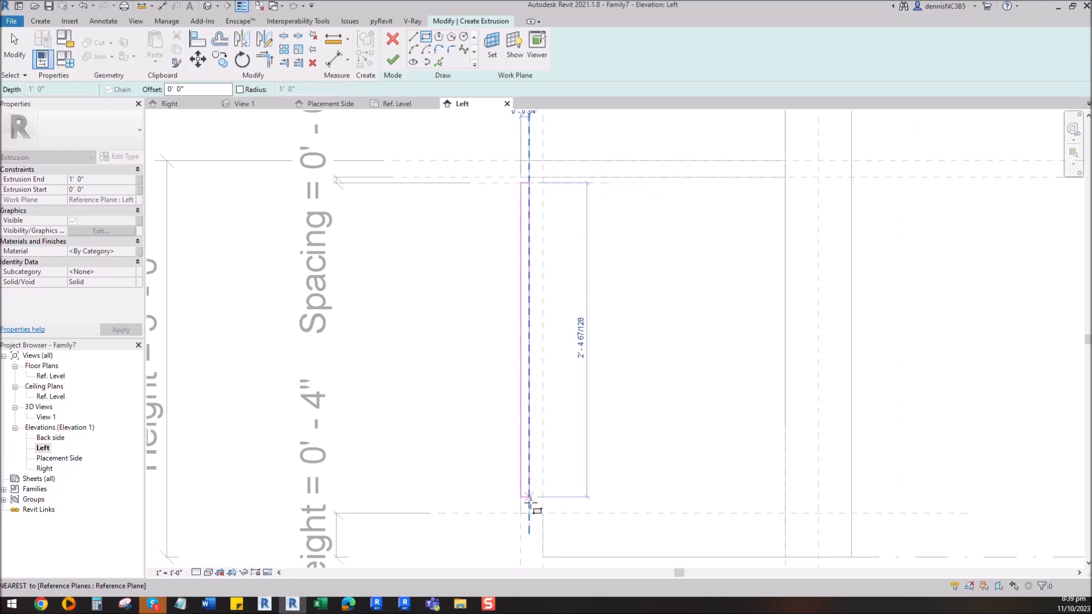
{"action": "left_click", "coordinate": [522, 504]}
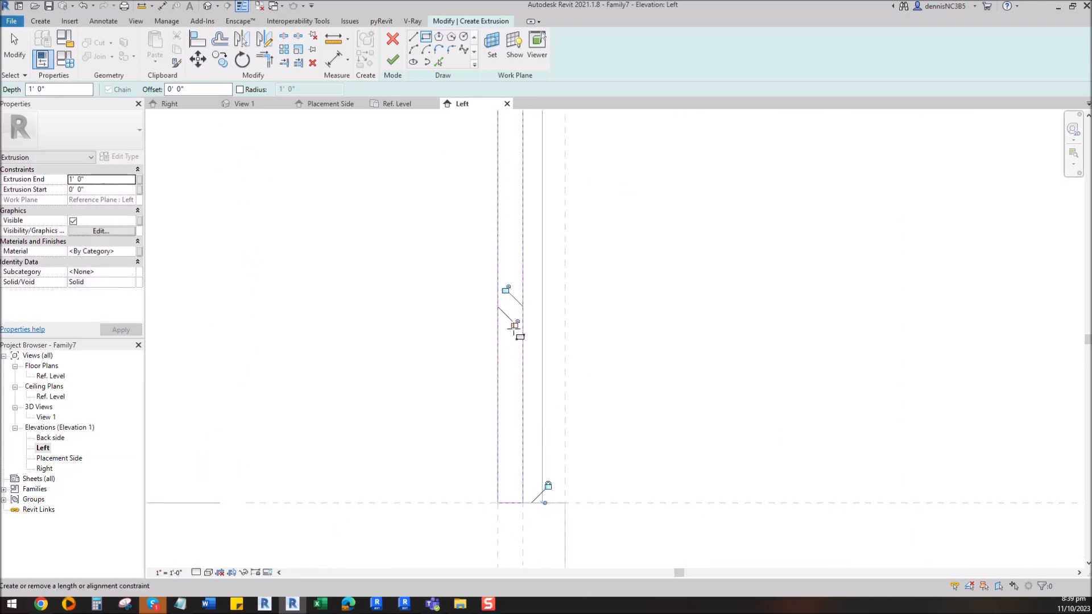
Lock all edges of the second door panel sketch to their reference planes and finish the extrusion.
{"action": "scroll", "coordinate": [510, 304], "scroll_direction": "down", "scroll_amount": 3}
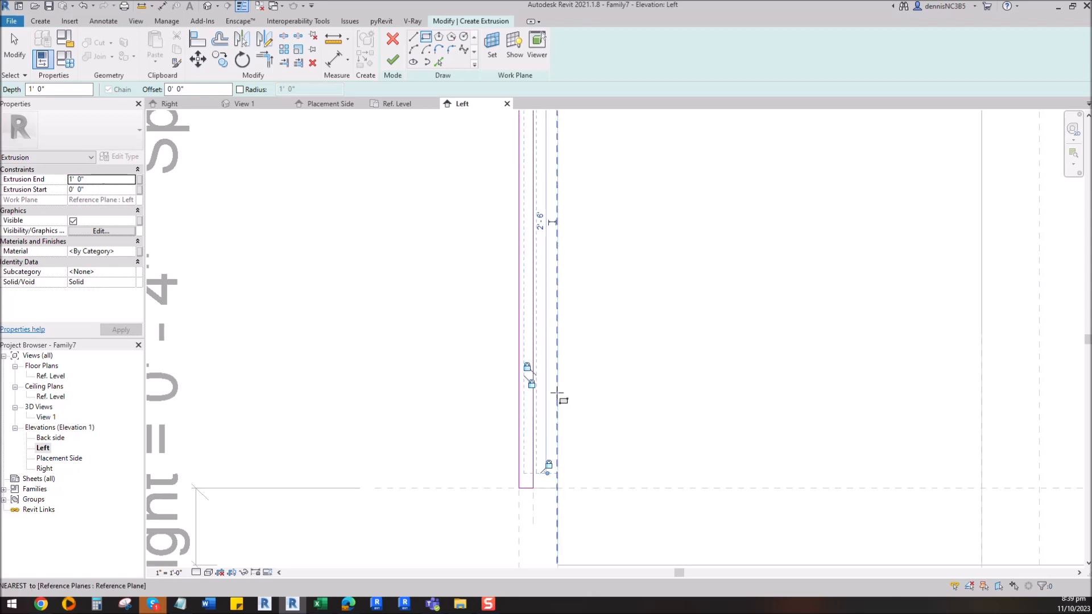
{"action": "scroll", "coordinate": [538, 169], "scroll_direction": "up", "scroll_amount": 3}
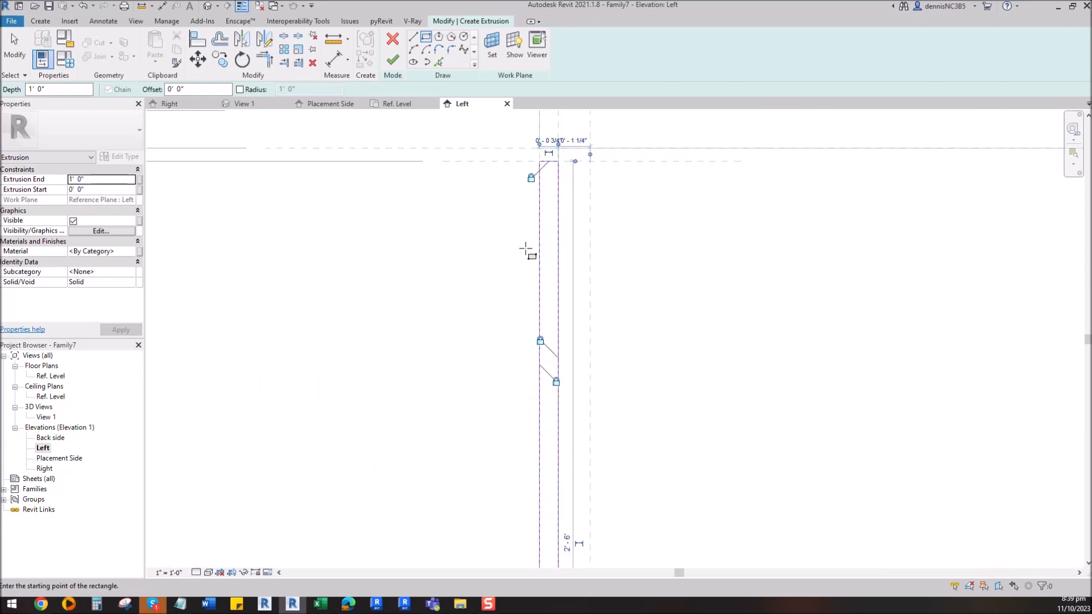
{"action": "left_click", "coordinate": [393, 60]}
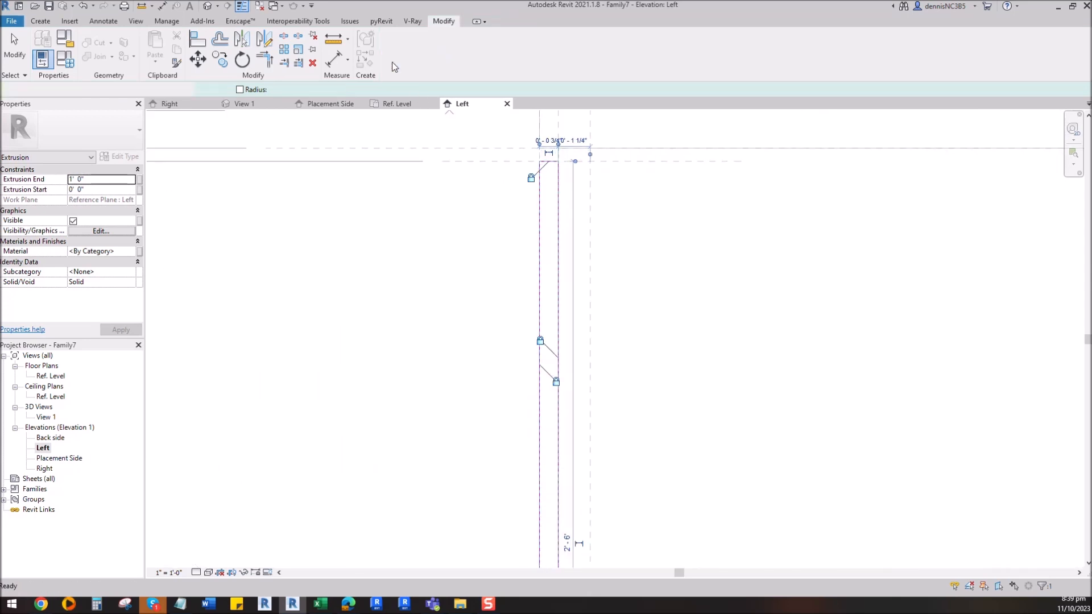
Fit the second door panel between the center and side reference planes with an extrusion start of -2' 0", and show the cabinet in 3D.
{"action": "left_click", "coordinate": [328, 106]}
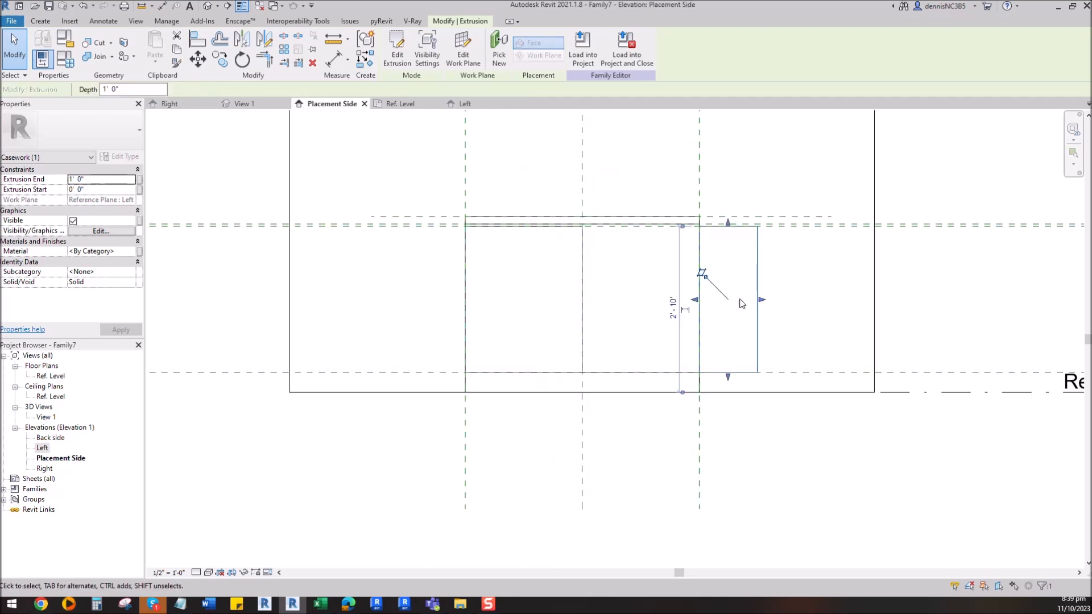
{"action": "left_click_drag", "start_coordinate": [694, 300], "coordinate": [565, 302]}
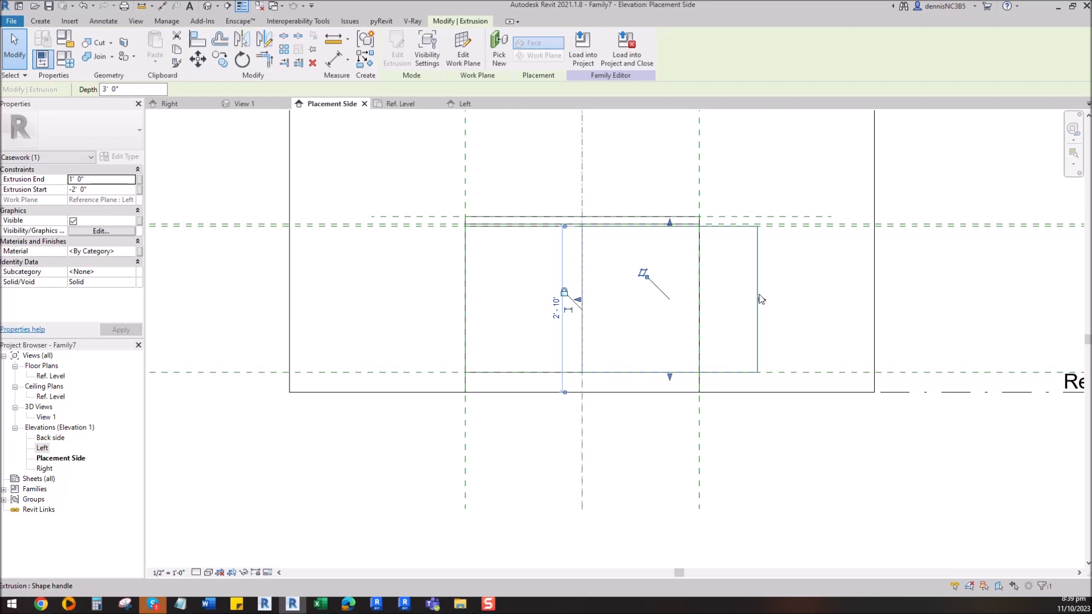
{"action": "left_click_drag", "start_coordinate": [758, 300], "coordinate": [698, 339]}
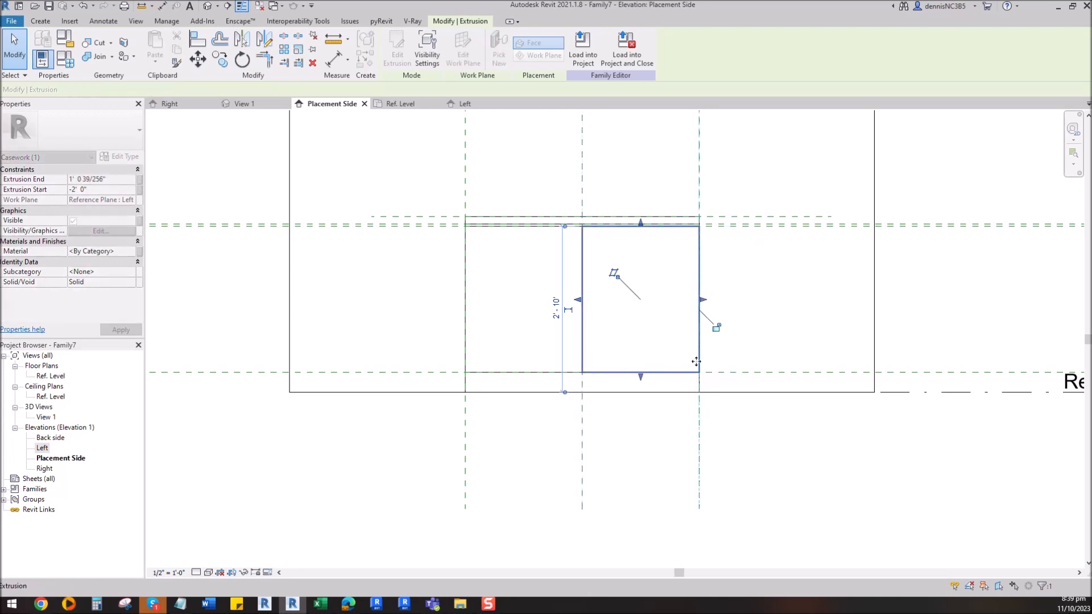
{"action": "left_click", "coordinate": [681, 397]}
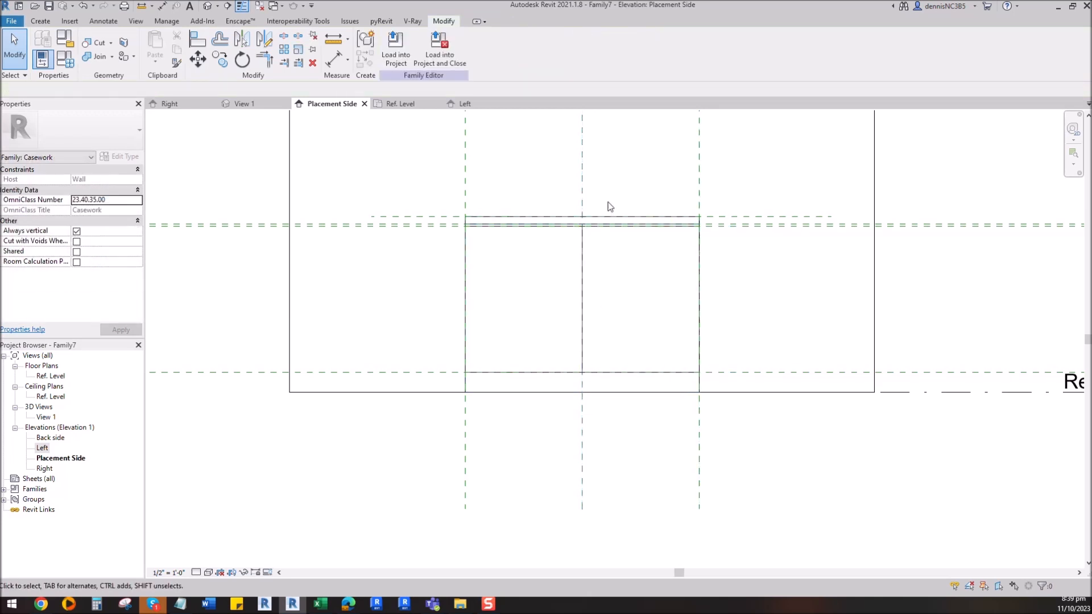
{"action": "left_click", "coordinate": [252, 108]}
{"action": "scroll", "coordinate": [557, 343], "scroll_direction": "up", "scroll_amount": 4}
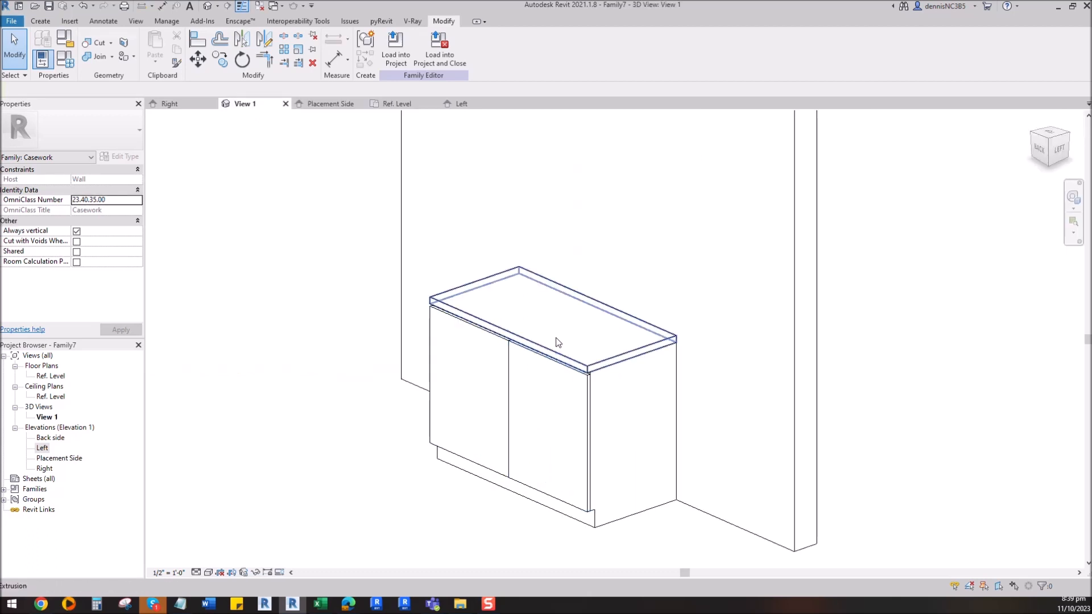
{"action": "scroll", "coordinate": [557, 342], "scroll_direction": "down", "scroll_amount": 2}
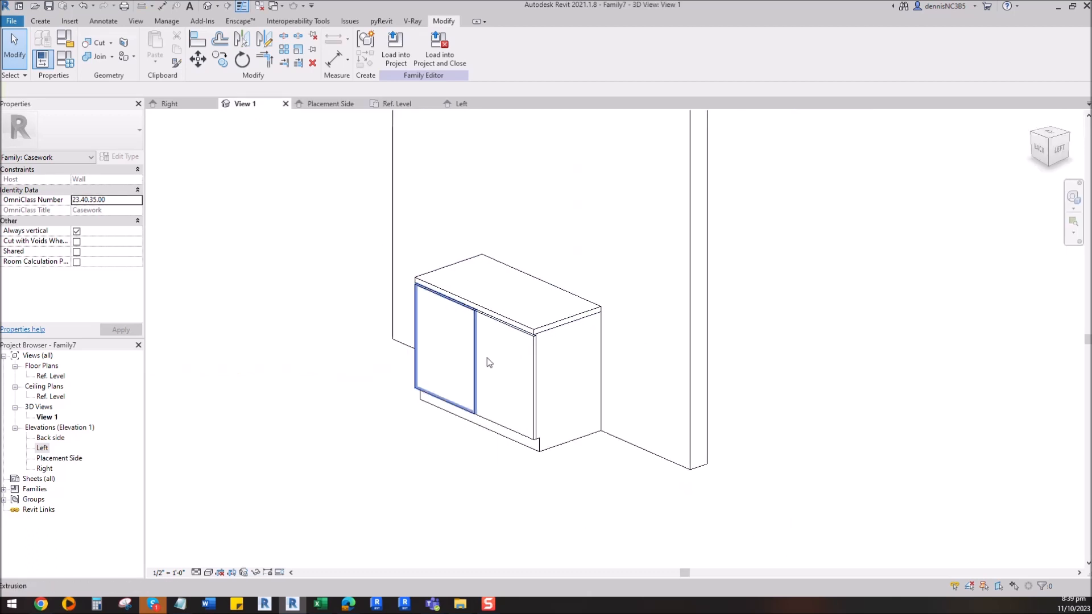
Flex the cabinet in the family types by setting Length to 3' 0" and Height to 2' 6".
{"action": "left_click", "coordinate": [65, 63]}
{"action": "left_click", "coordinate": [849, 336]}
{"action": "type", "text": "3"}
{"action": "left_click", "coordinate": [995, 457]}
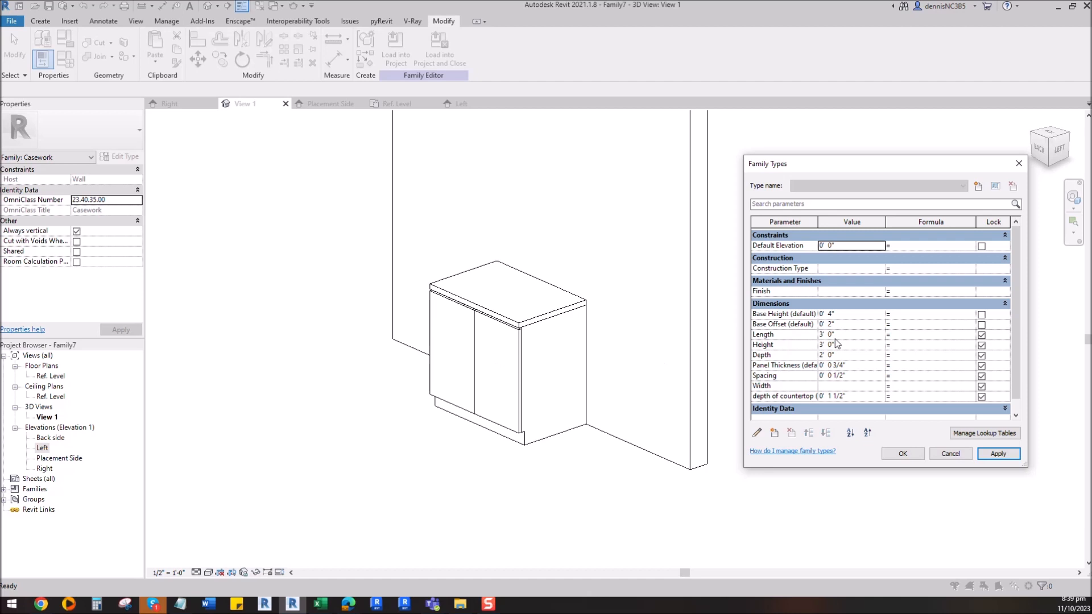
{"action": "left_click", "coordinate": [849, 345]}
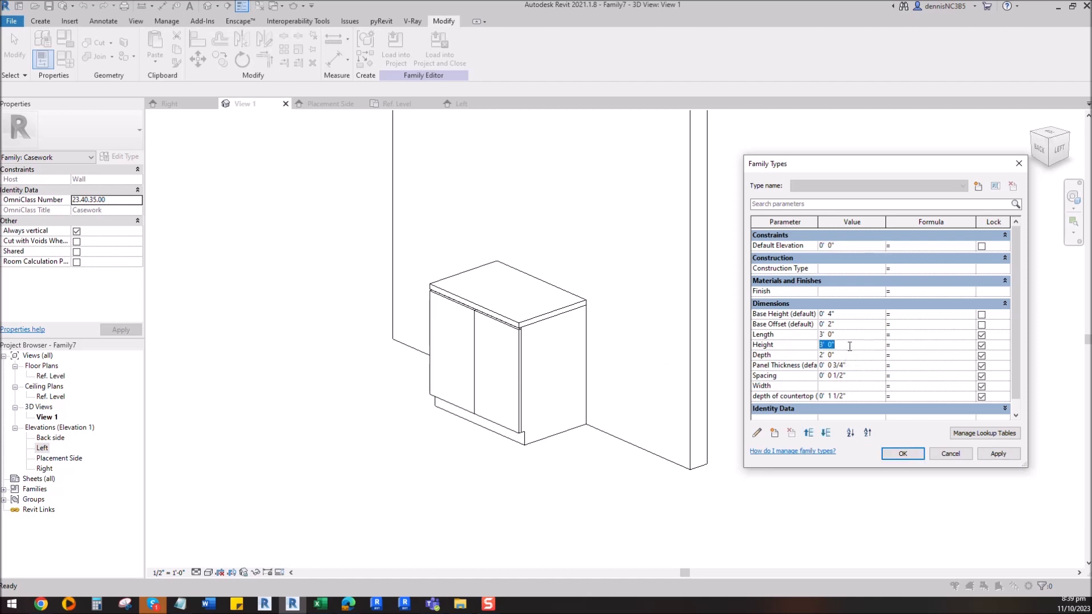
{"action": "left_click", "coordinate": [1002, 457]}
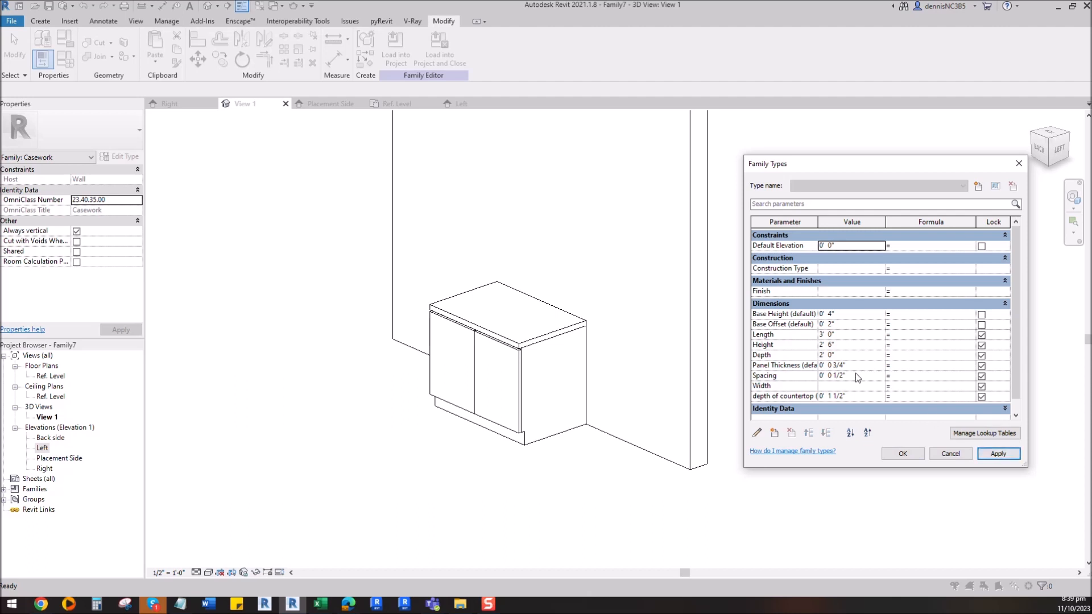
Flex the Depth parameter to 1' 0" and back to 2' 0", and close the family types.
{"action": "left_click", "coordinate": [846, 356]}
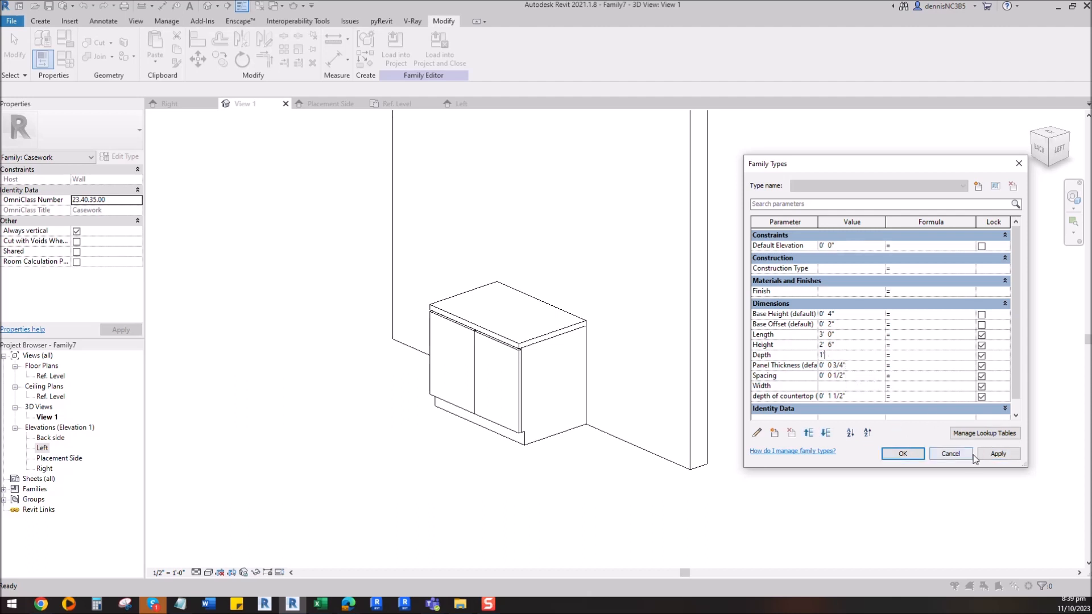
{"action": "left_click", "coordinate": [998, 453]}
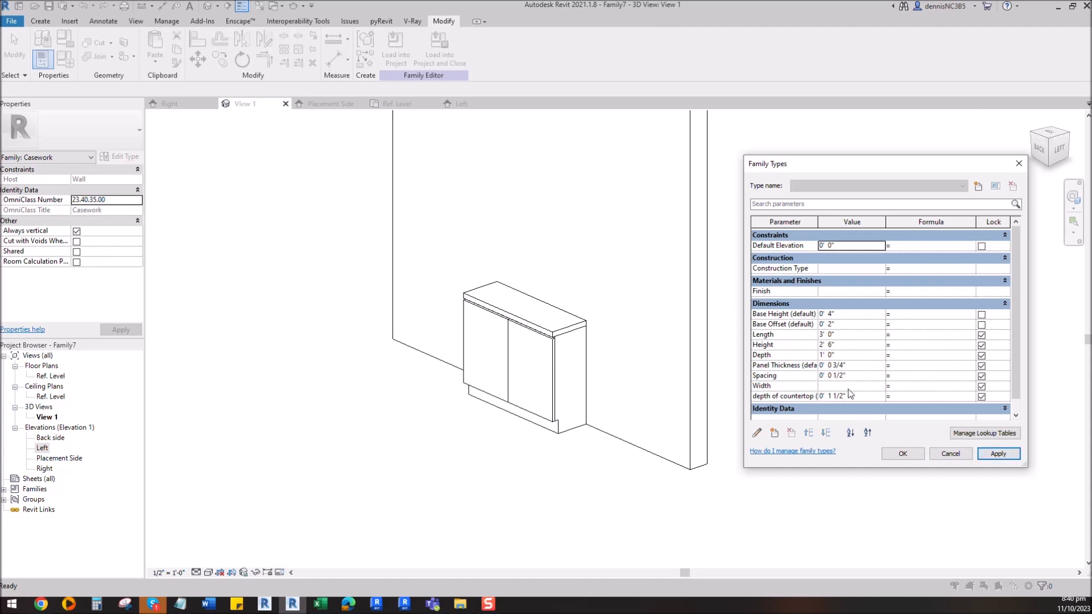
{"action": "left_click", "coordinate": [839, 354]}
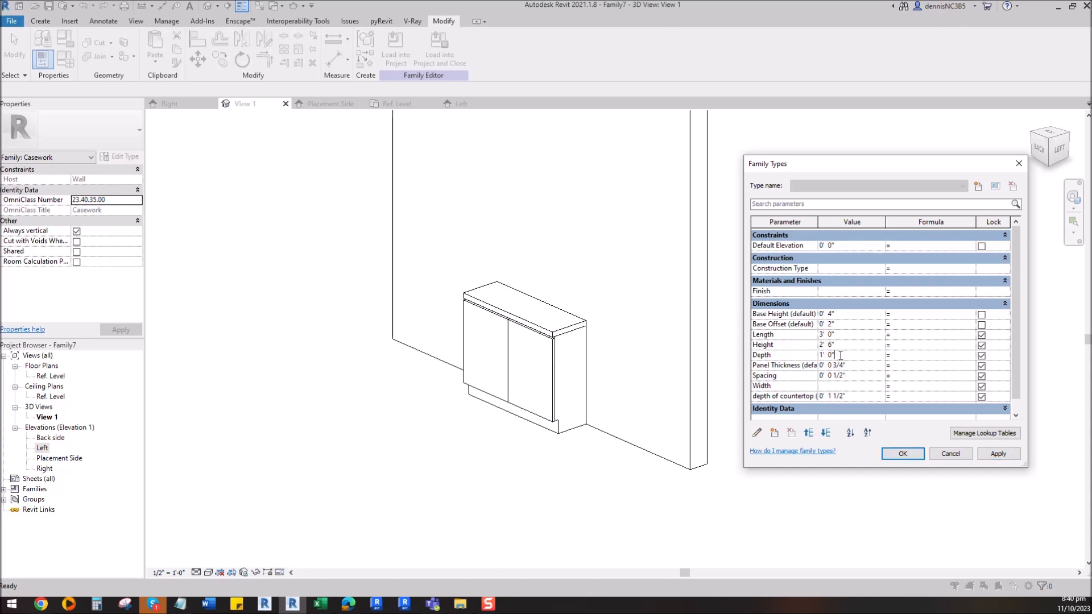
{"action": "type", "text": "2'"}
{"action": "left_click", "coordinate": [992, 450]}
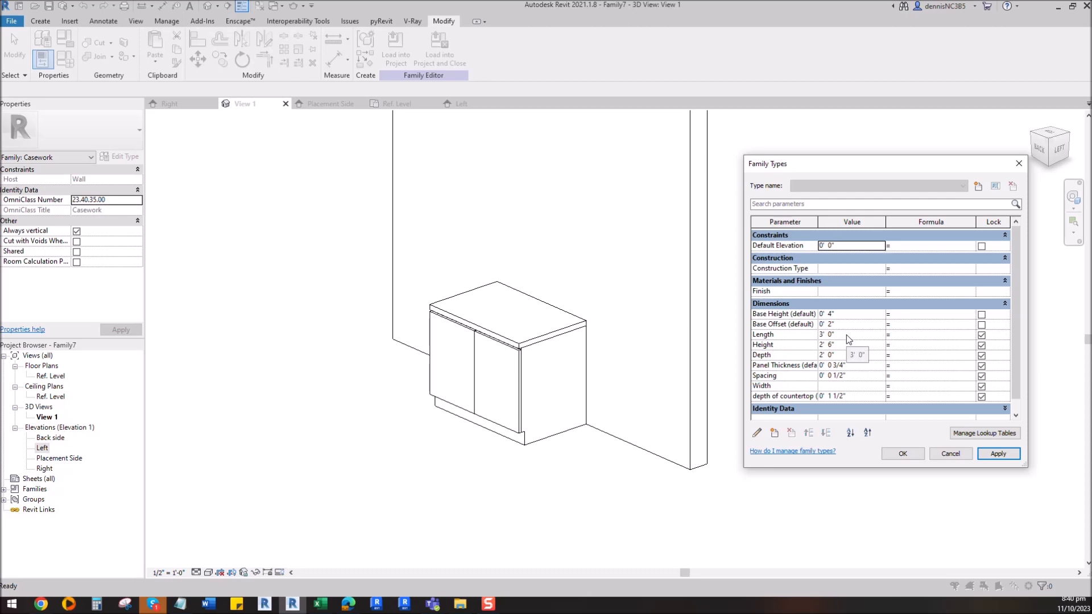
{"action": "left_click", "coordinate": [902, 453]}
{"action": "scroll", "coordinate": [510, 404], "scroll_direction": "up", "scroll_amount": 2}
{"action": "scroll", "coordinate": [510, 404], "scroll_direction": "down", "scroll_amount": 4}
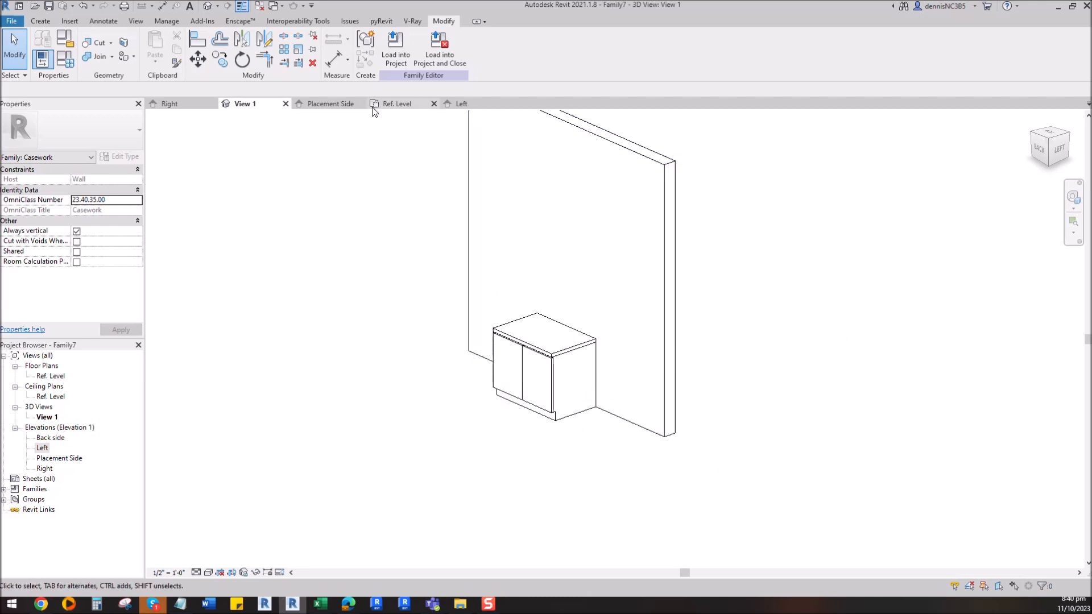
Draw a horizontal reference plane across the middle of the door panels in the Placement Side elevation.
{"action": "left_click", "coordinate": [330, 104]}
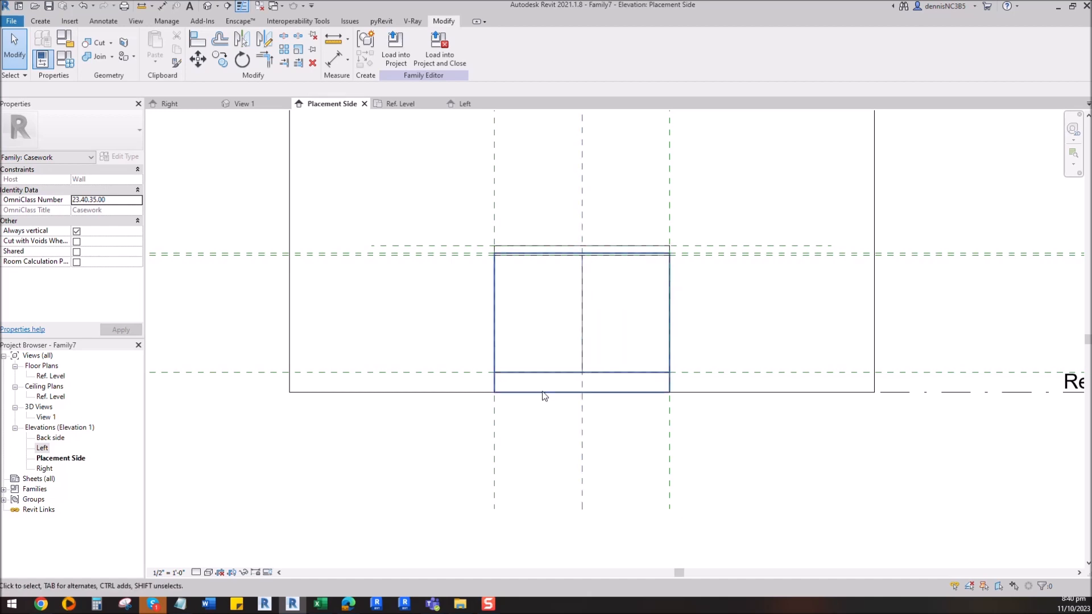
{"action": "left_click", "coordinate": [38, 22]}
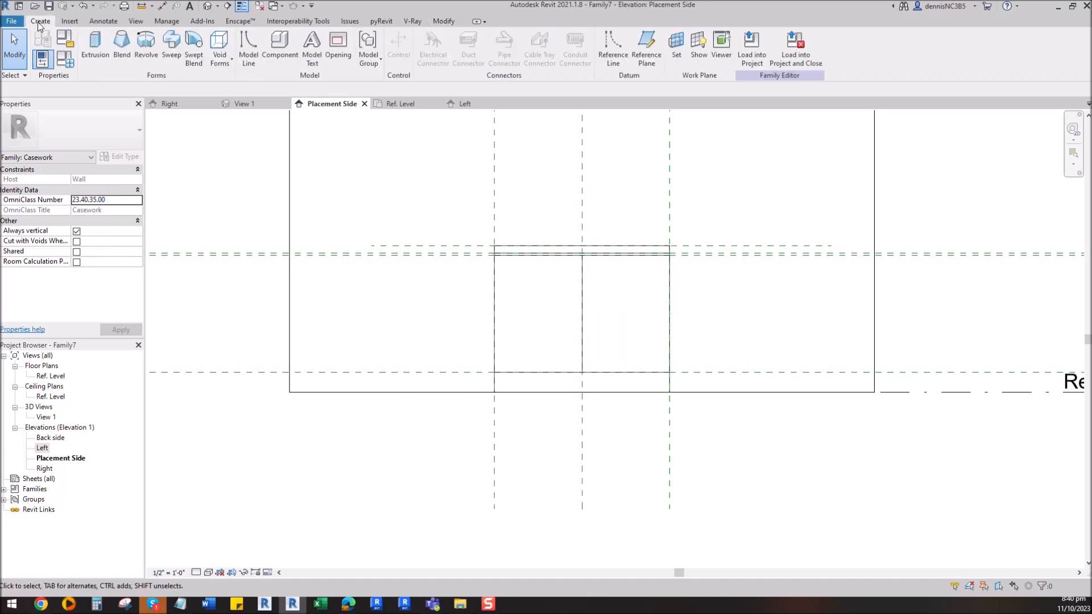
{"action": "left_click", "coordinate": [647, 56]}
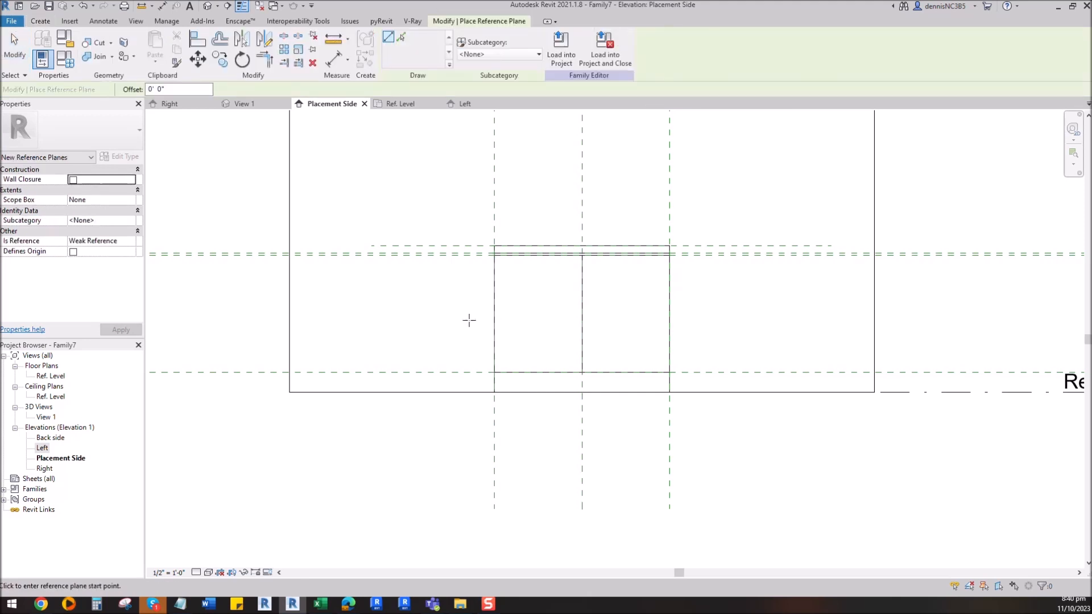
{"action": "left_click", "coordinate": [380, 313]}
{"action": "left_click", "coordinate": [737, 312]}
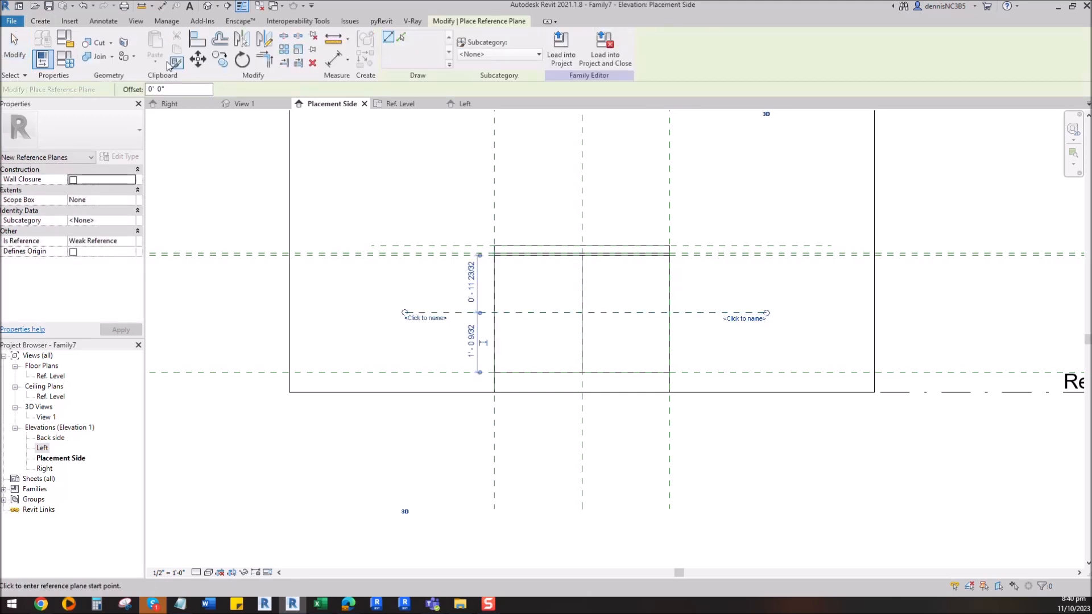
{"action": "left_click", "coordinate": [13, 53]}
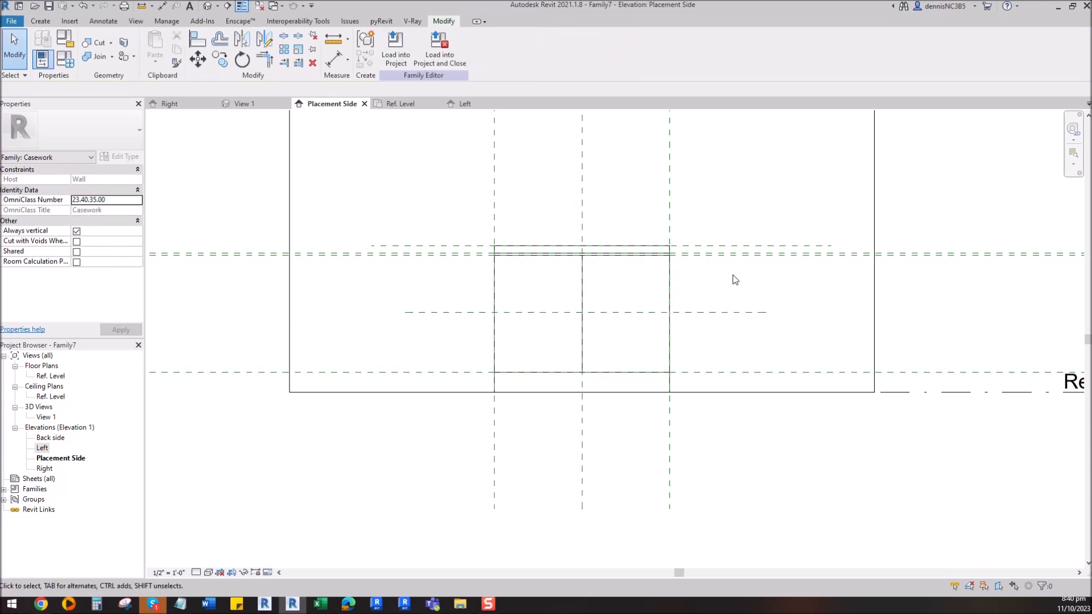
Dimension the door panels' top, middle and bottom reference planes with an aligned dimension and make its segments equal.
{"action": "left_click", "coordinate": [103, 21]}
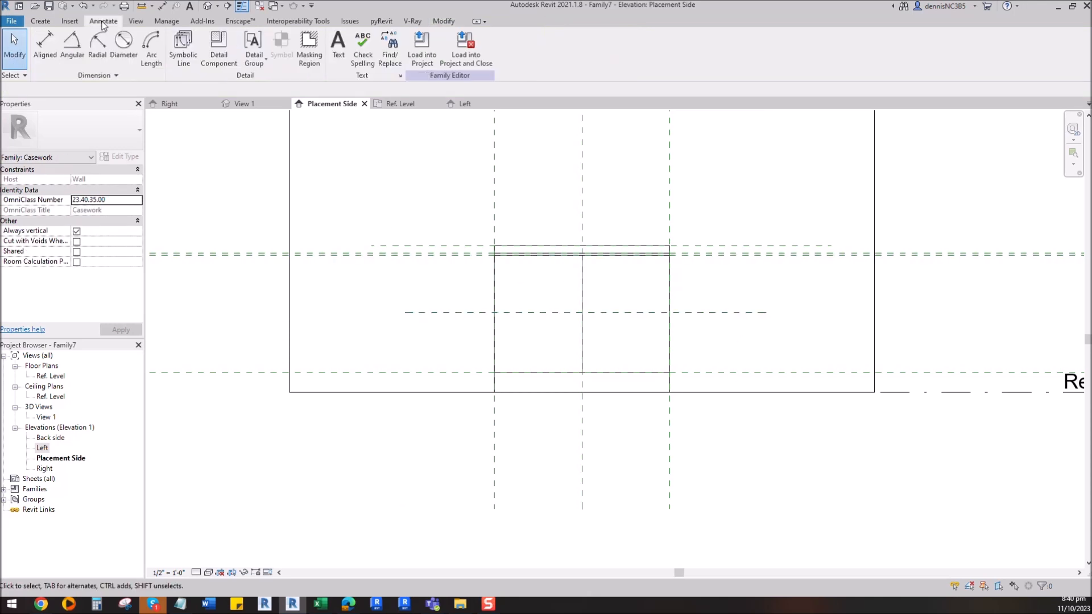
{"action": "left_click", "coordinate": [46, 46]}
{"action": "scroll", "coordinate": [732, 282], "scroll_direction": "up", "scroll_amount": 2}
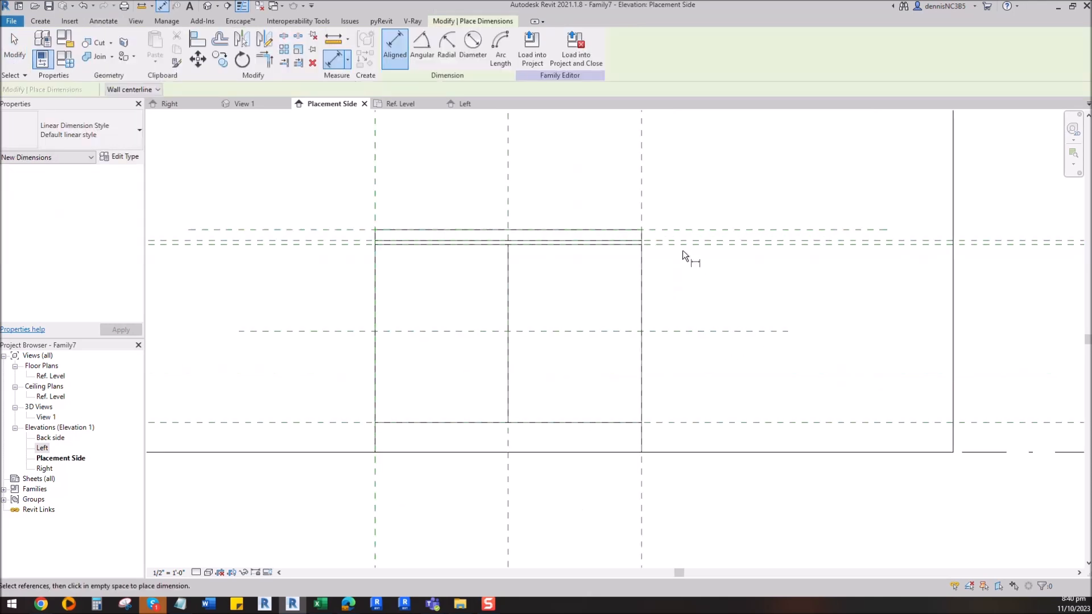
{"action": "left_click", "coordinate": [682, 247]}
{"action": "left_click", "coordinate": [688, 331]}
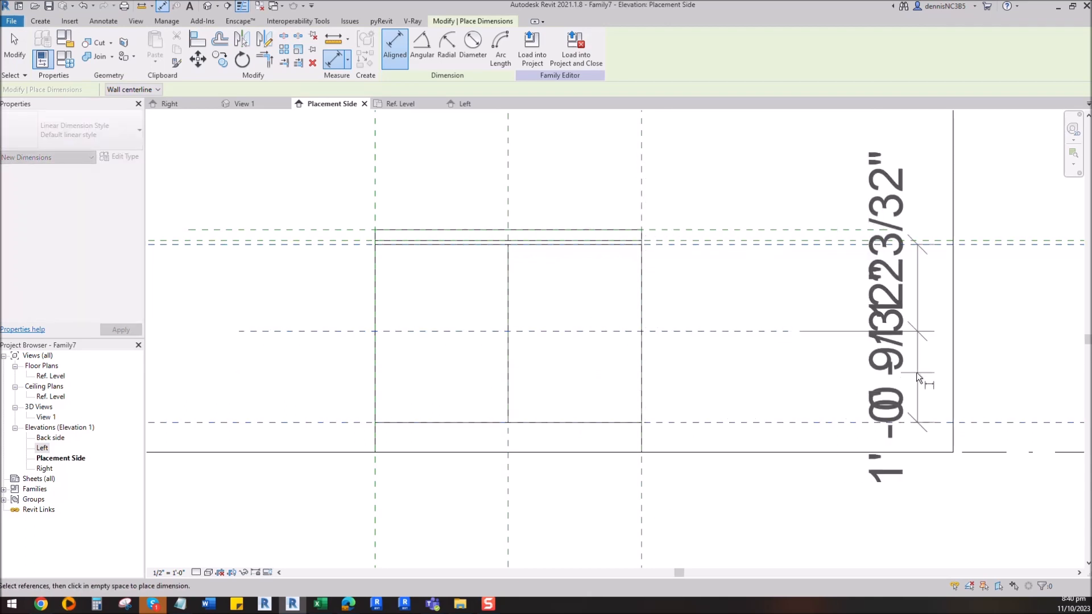
{"action": "scroll", "coordinate": [904, 364], "scroll_direction": "down", "scroll_amount": 2}
{"action": "left_click", "coordinate": [894, 364]}
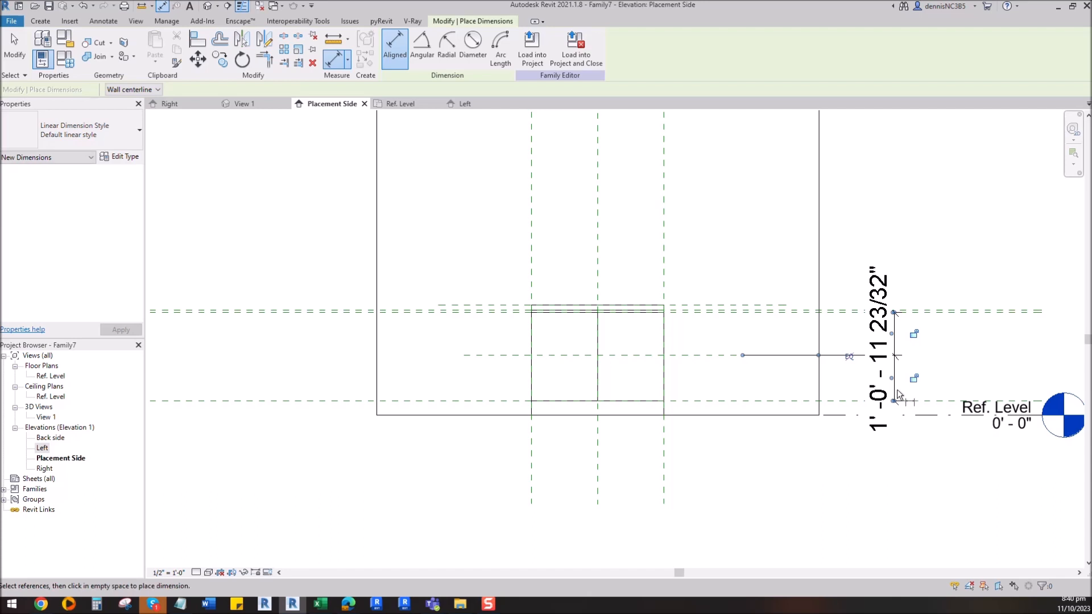
{"action": "left_click", "coordinate": [849, 357]}
{"action": "key", "text": "Escape"}
{"action": "key", "text": "Escape"}
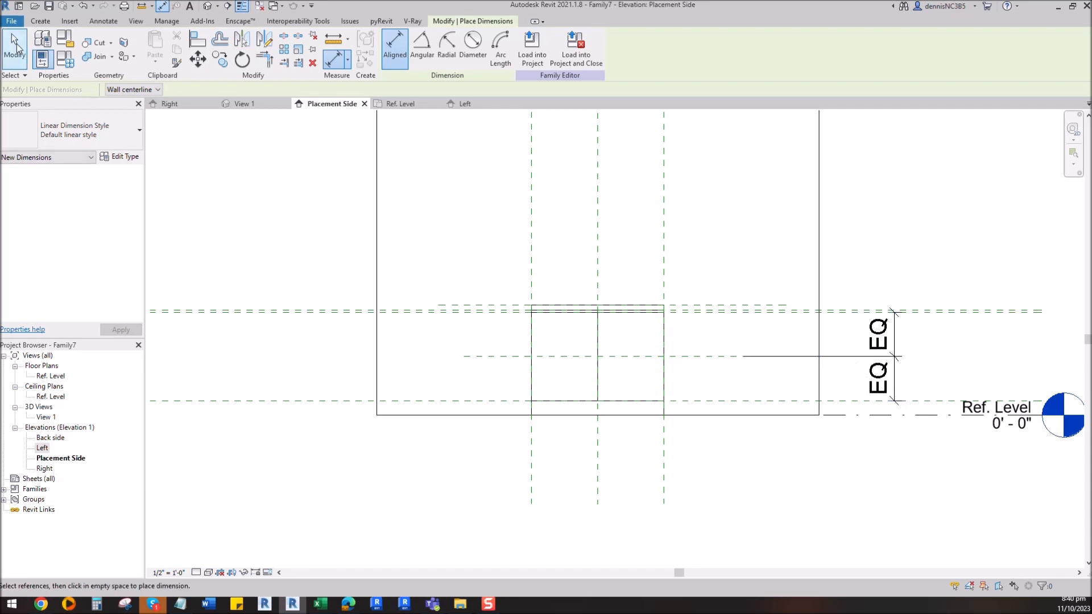
Draw Elevation Swing [projection] symbolic lines from the doors' top center to the middle reference plane's intersections with both outer cabinet edges.
{"action": "scroll", "coordinate": [648, 381], "scroll_direction": "up", "scroll_amount": 1}
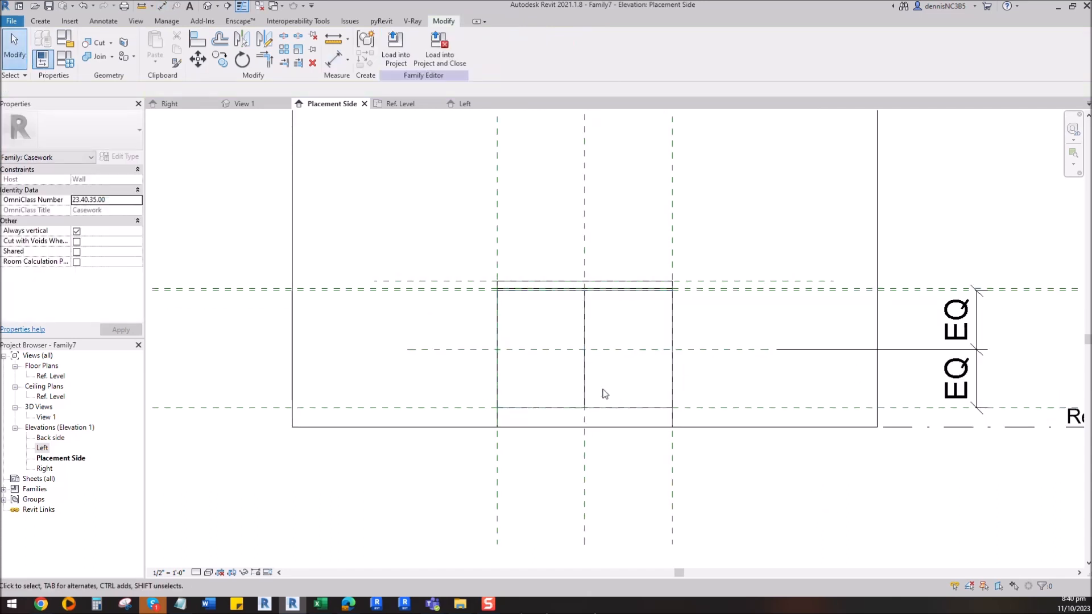
{"action": "left_click", "coordinate": [103, 21]}
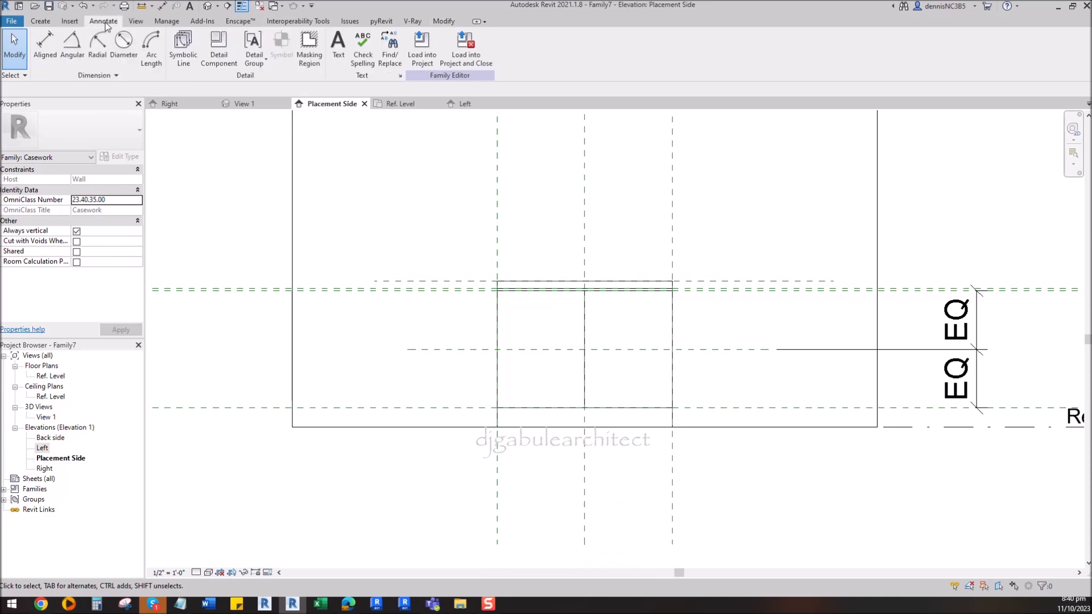
{"action": "left_click", "coordinate": [183, 60]}
{"action": "left_click", "coordinate": [537, 54]}
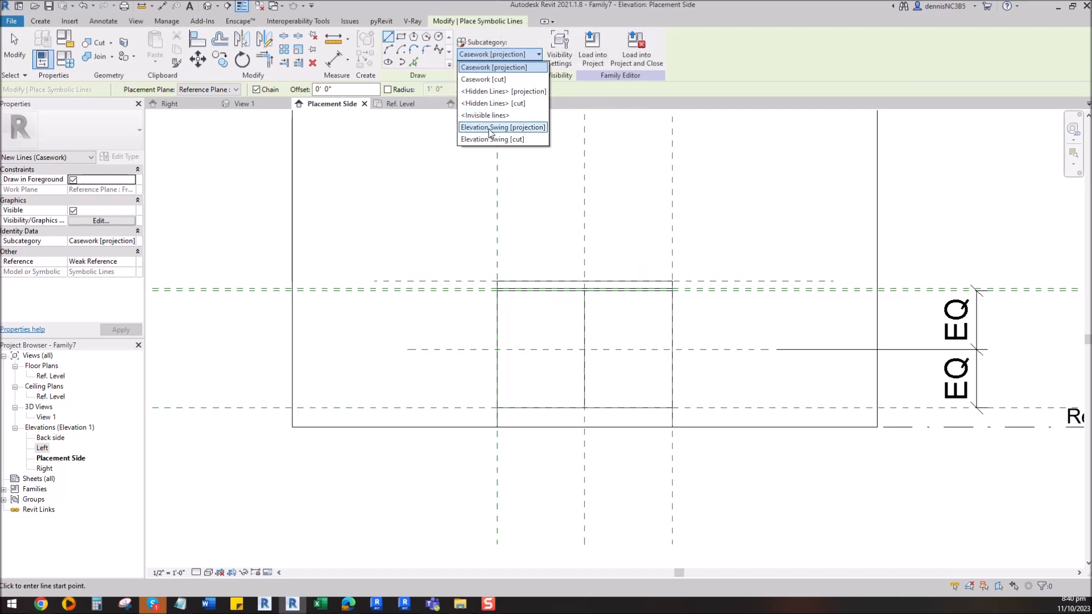
{"action": "left_click", "coordinate": [490, 133]}
{"action": "scroll", "coordinate": [585, 324], "scroll_direction": "up", "scroll_amount": 4}
{"action": "left_click", "coordinate": [589, 260]}
{"action": "left_click", "coordinate": [356, 415]}
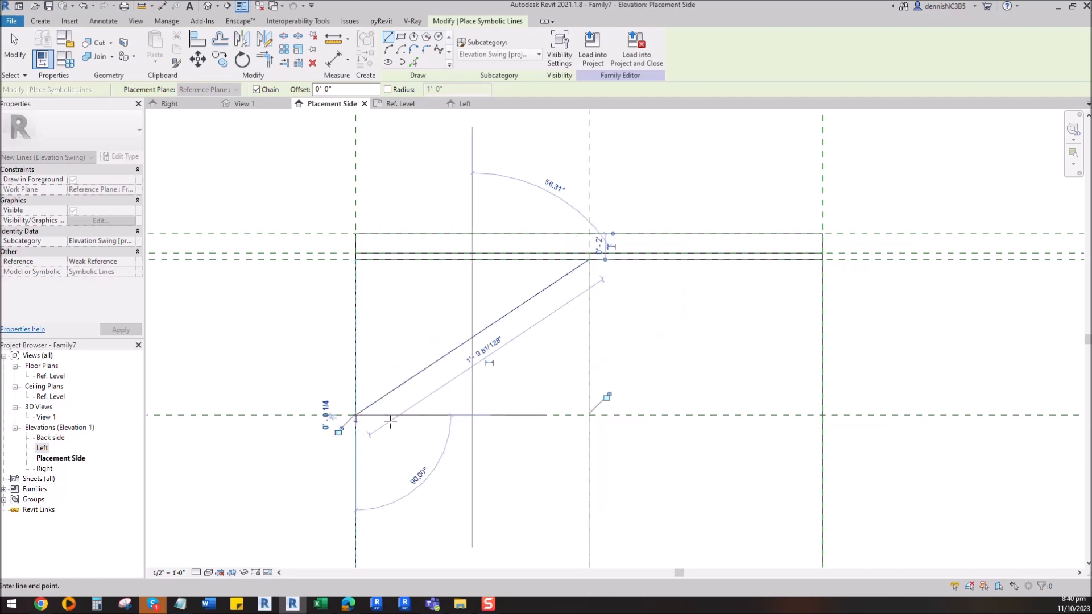
{"action": "key", "text": "Escape"}
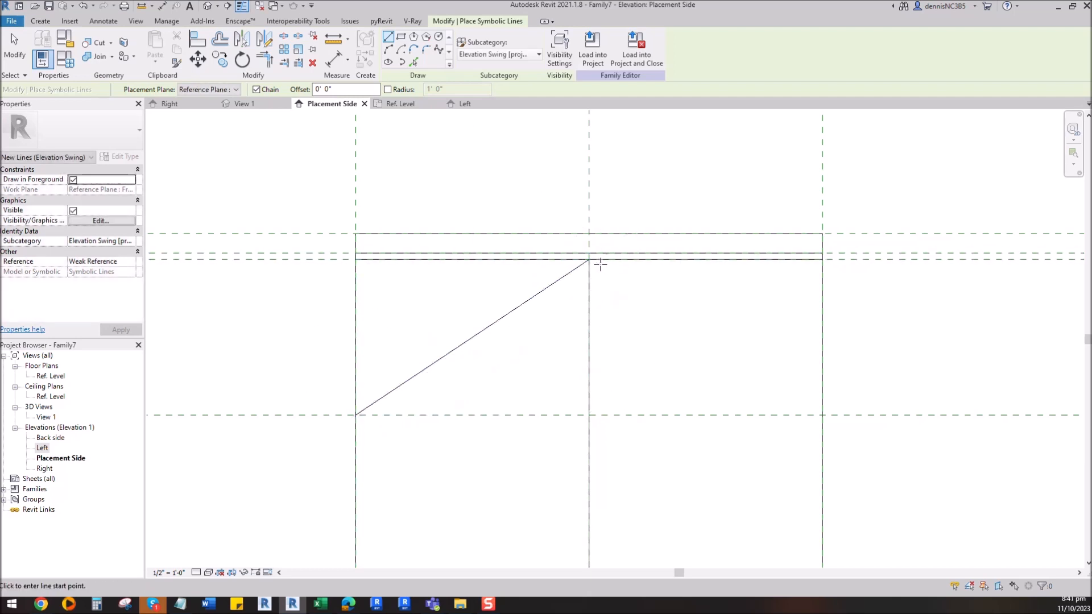
{"action": "left_click", "coordinate": [589, 260]}
{"action": "left_click", "coordinate": [822, 416]}
{"action": "key", "text": "Escape"}
Complete the door swing diamond with symbolic lines from both outer midpoints to the doors' bottom center.
{"action": "scroll", "coordinate": [569, 170], "scroll_direction": "down", "scroll_amount": 3}
{"action": "left_click", "coordinate": [558, 203]}
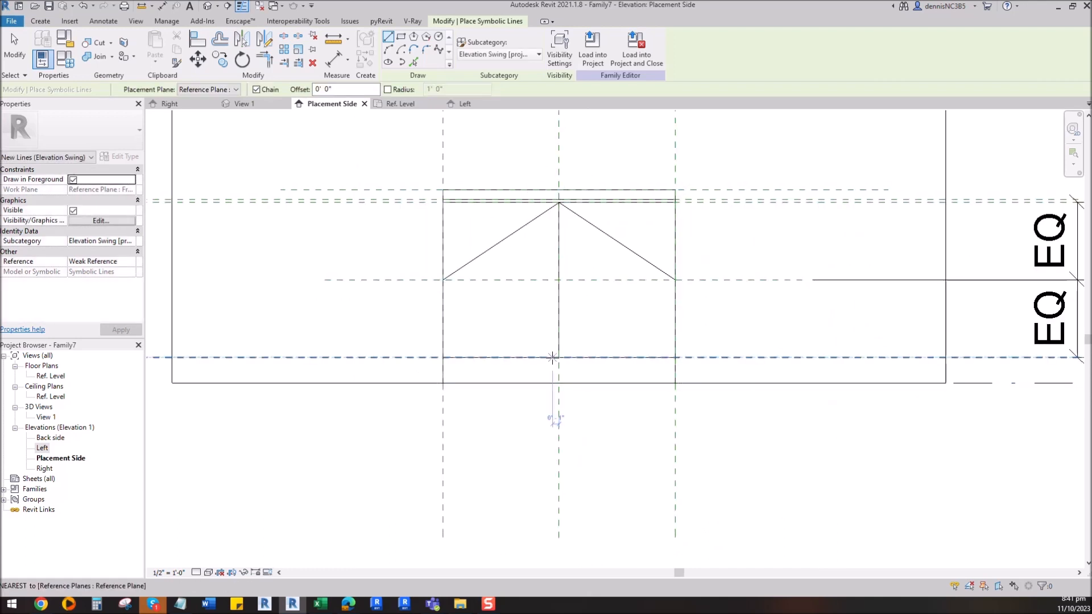
{"action": "left_click", "coordinate": [558, 357]}
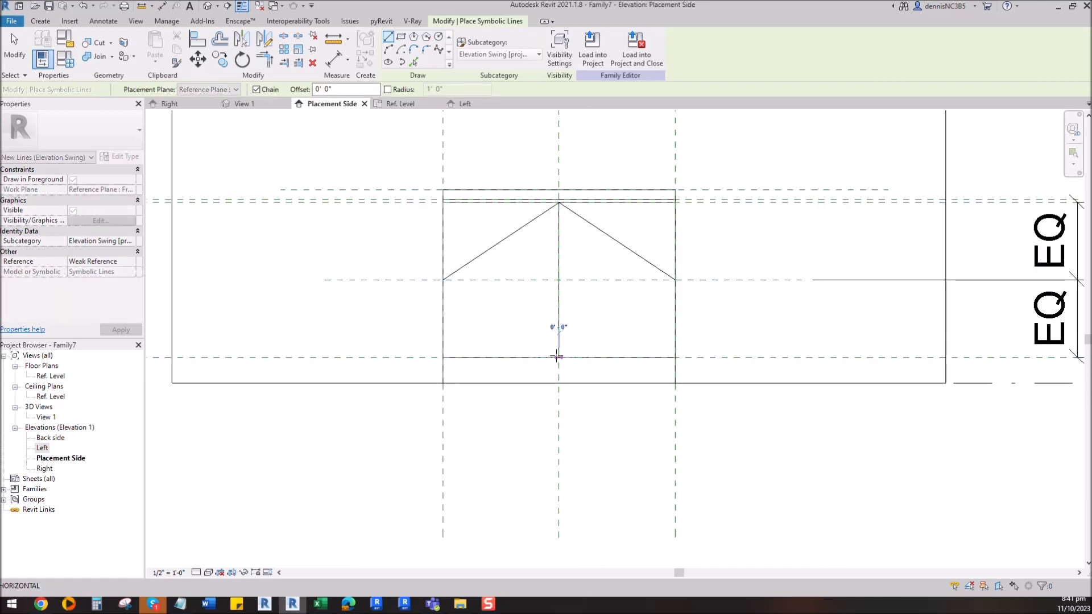
{"action": "left_click", "coordinate": [443, 279]}
{"action": "left_click", "coordinate": [558, 358]}
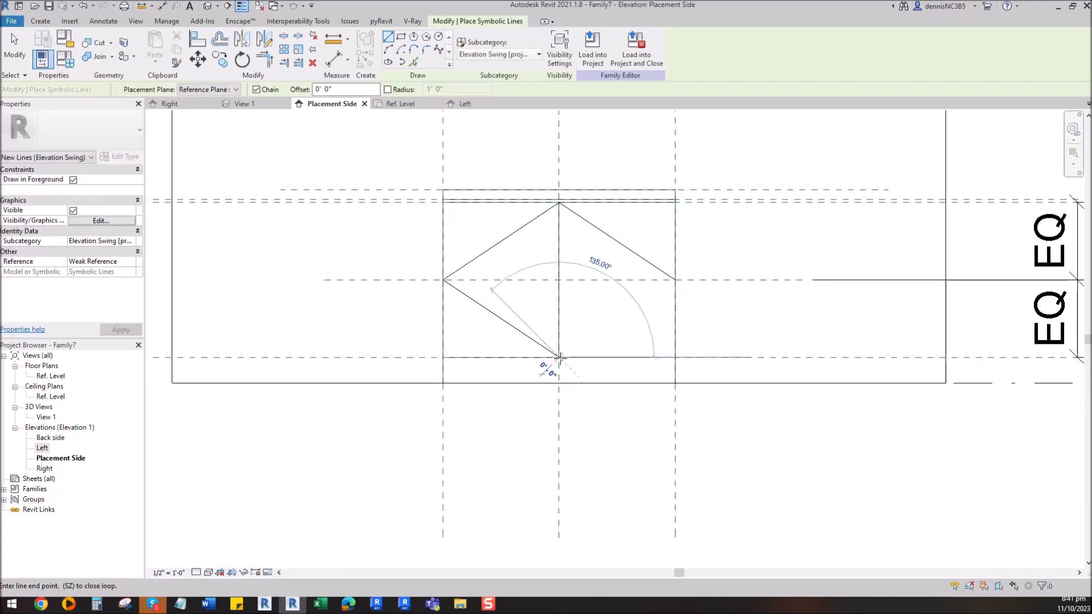
{"action": "left_click", "coordinate": [675, 279]}
{"action": "key", "text": "Escape"}
{"action": "key", "text": "Escape"}
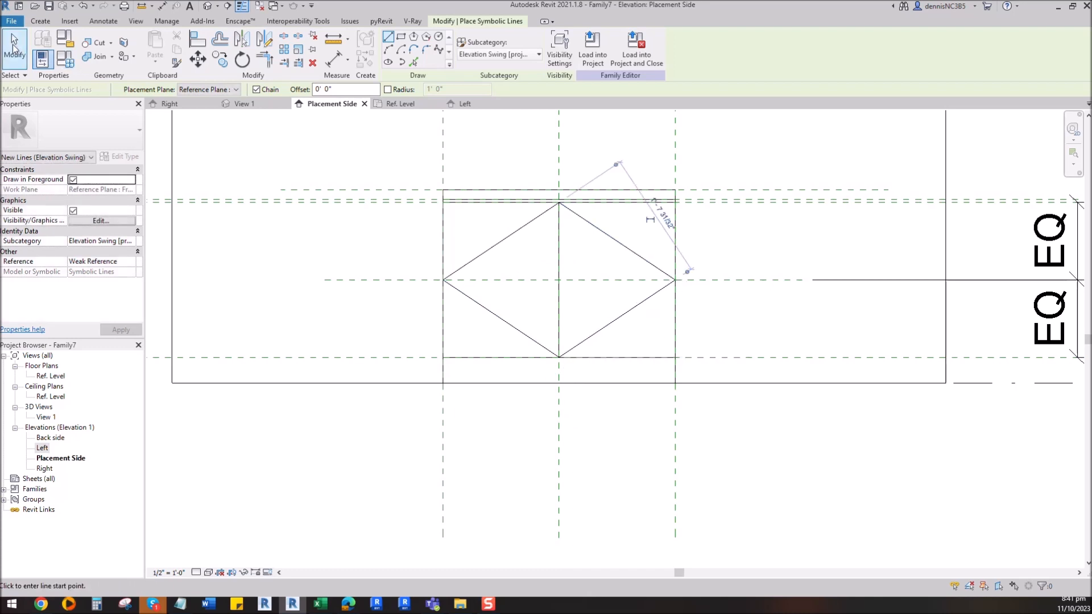
Flex the cabinet with the swing lines by setting the Height parameter to 3' 0".
{"action": "scroll", "coordinate": [465, 430], "scroll_direction": "down", "scroll_amount": 1}
{"action": "scroll", "coordinate": [464, 430], "scroll_direction": "down", "scroll_amount": 1}
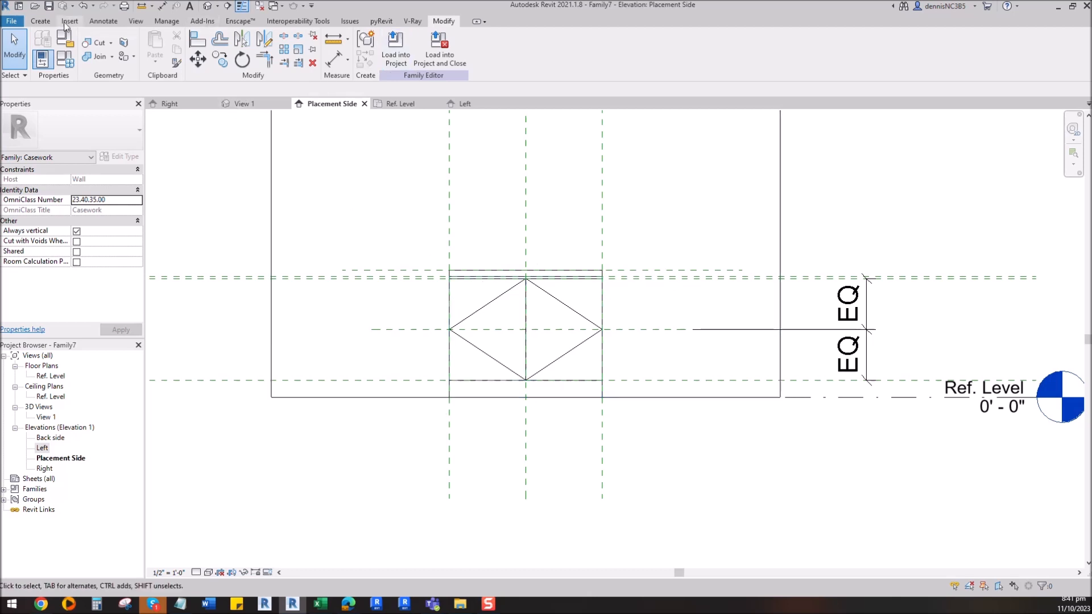
{"action": "left_click", "coordinate": [66, 65]}
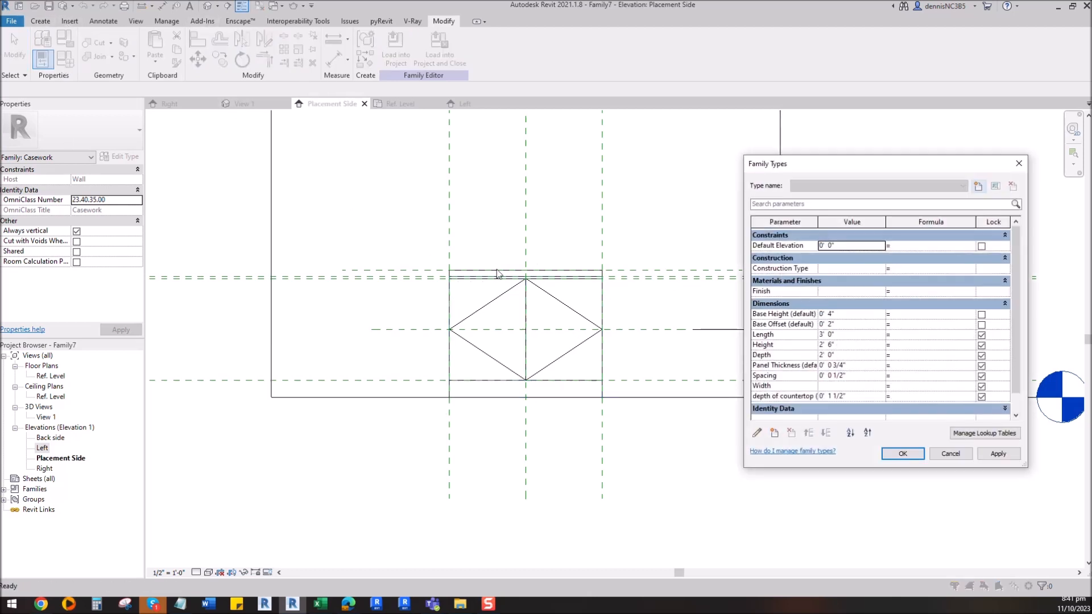
{"action": "left_click", "coordinate": [849, 345]}
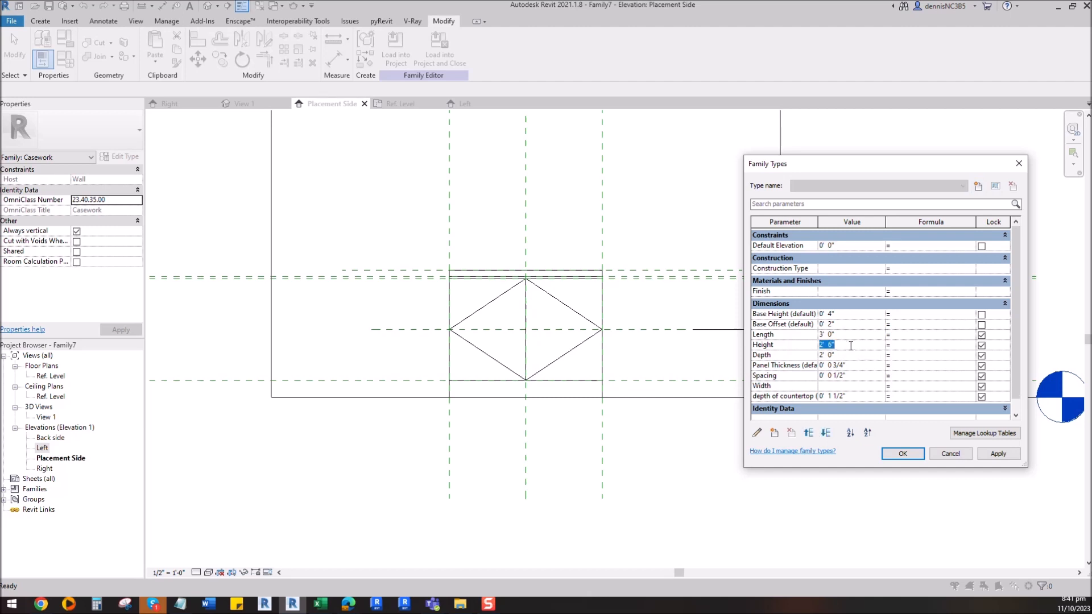
{"action": "left_click", "coordinate": [998, 455]}
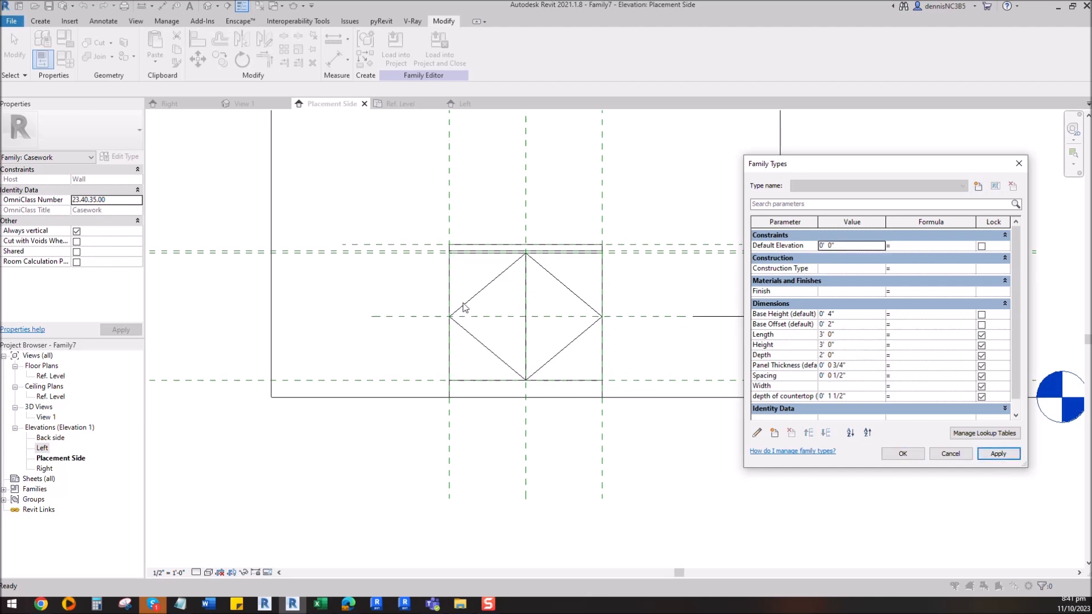
Flex the cabinet width with the Length parameter, applying 4' 0", 5' 0" and finally 2' 0".
{"action": "left_click", "coordinate": [857, 335]}
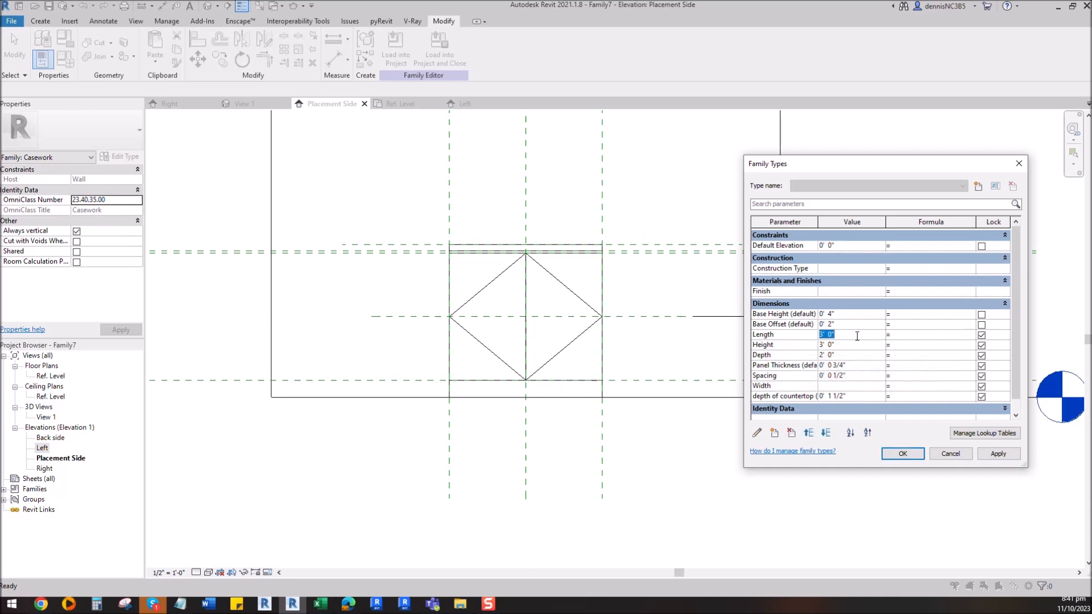
{"action": "type", "text": "4'"}
{"action": "left_click", "coordinate": [996, 454]}
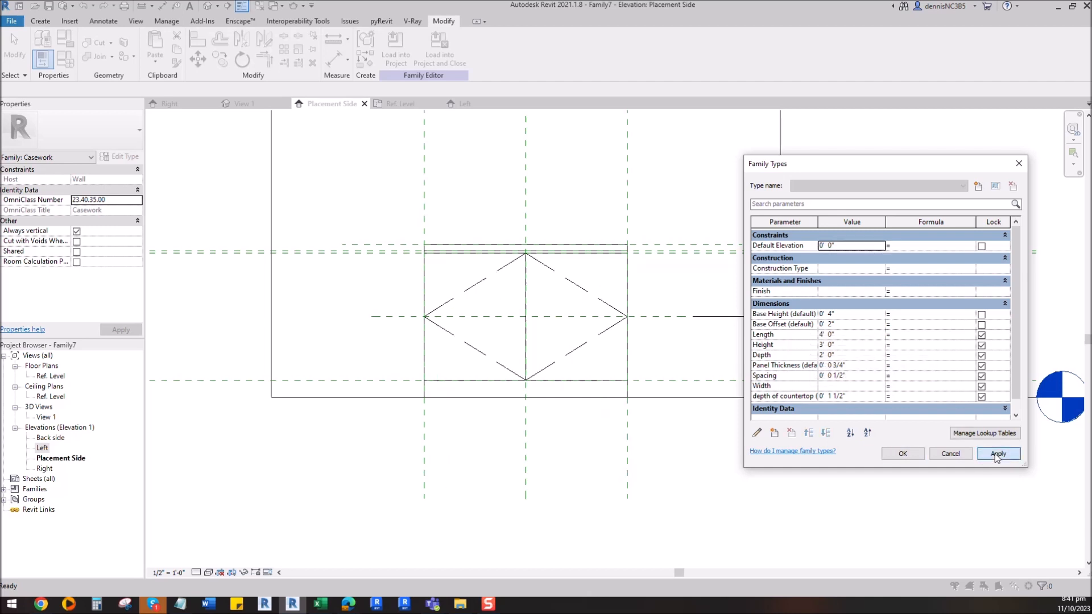
{"action": "left_click", "coordinate": [855, 336]}
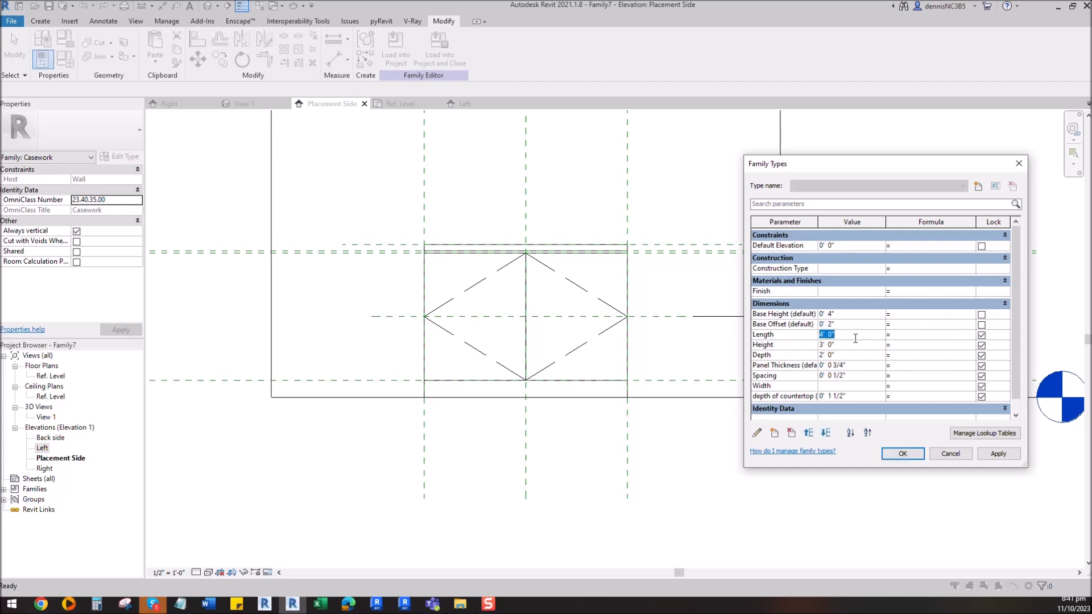
{"action": "left_click", "coordinate": [998, 454]}
{"action": "left_click", "coordinate": [850, 335]}
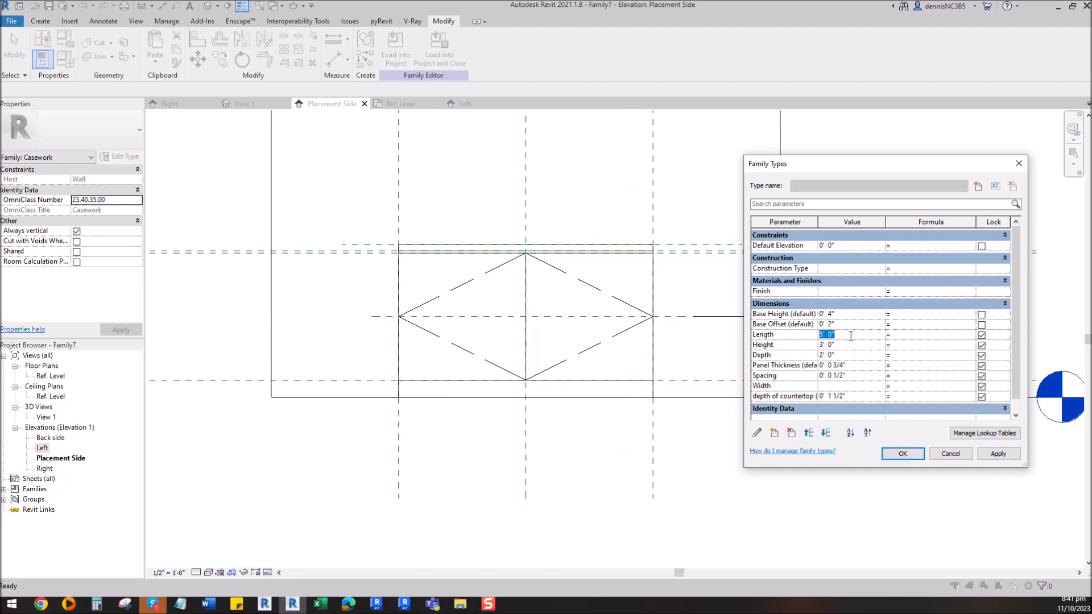
{"action": "type", "text": "2'"}
{"action": "left_click", "coordinate": [998, 454]}
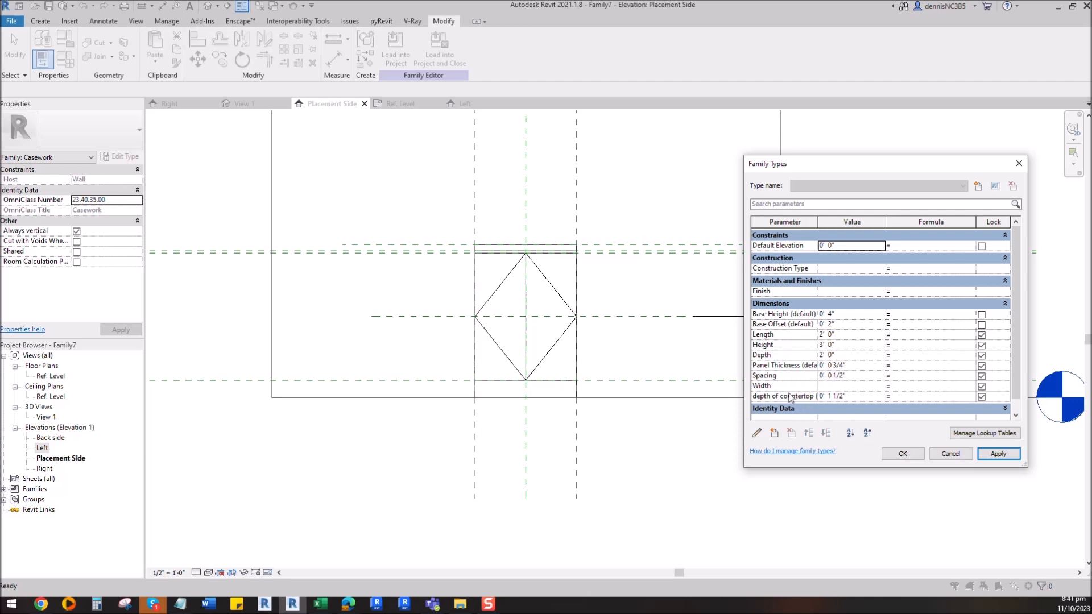
Flex the cabinet base by setting the Base Height parameter to 2" and the Base Offset parameter to 4".
{"action": "scroll", "coordinate": [851, 368], "scroll_direction": "down", "scroll_amount": 1}
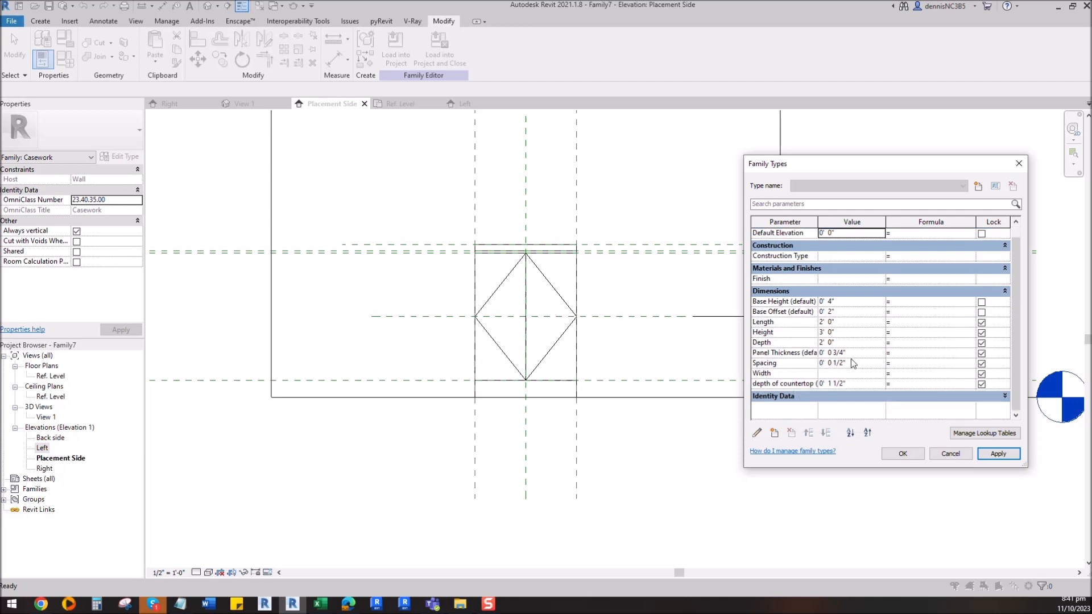
{"action": "scroll", "coordinate": [851, 363], "scroll_direction": "up", "scroll_amount": 1}
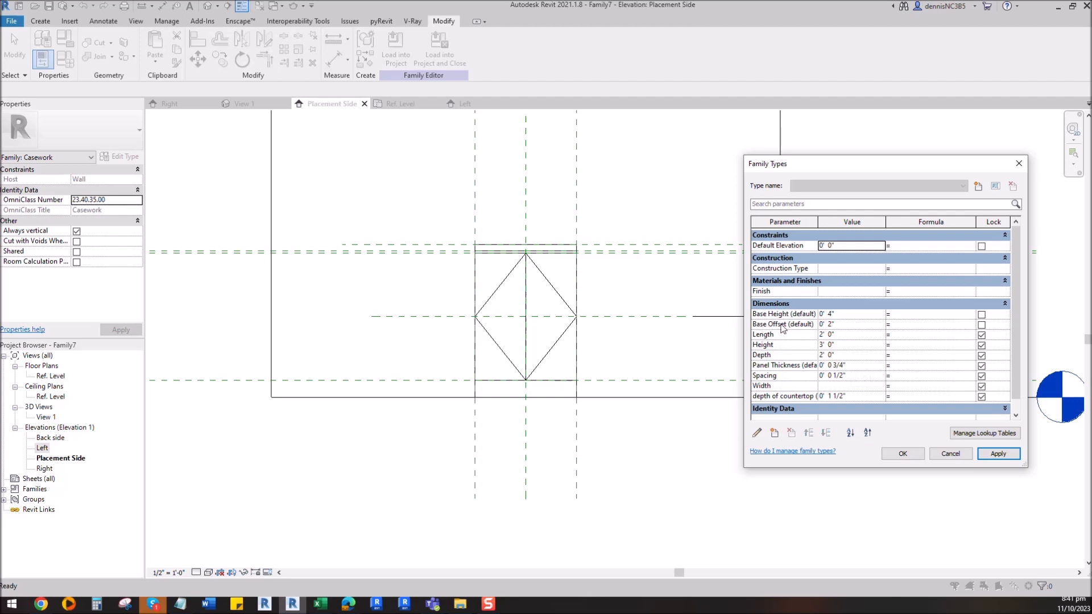
{"action": "left_click", "coordinate": [849, 314]}
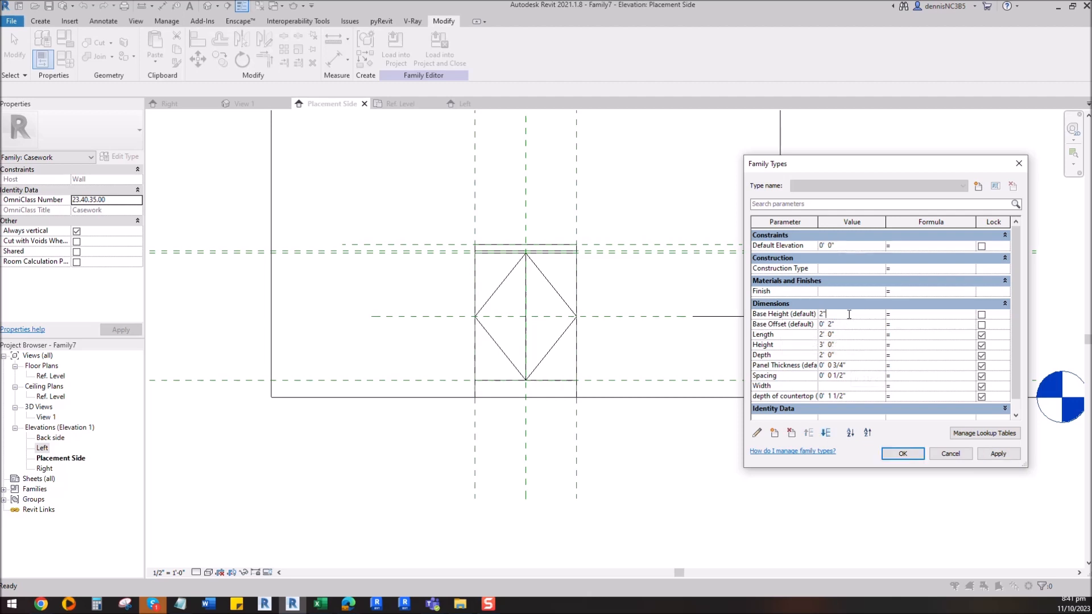
{"action": "left_click", "coordinate": [999, 454]}
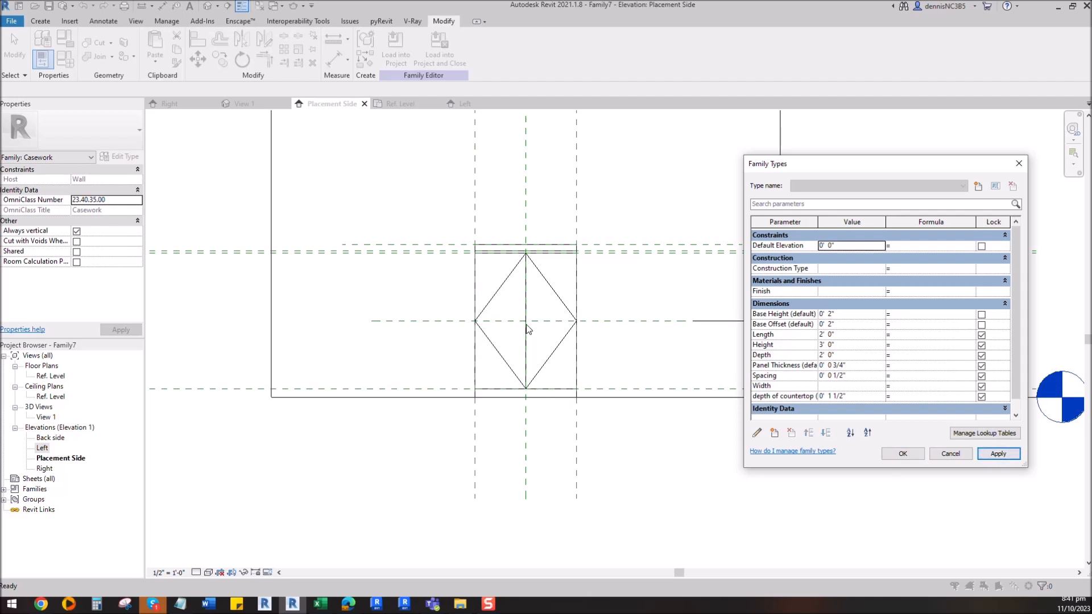
{"action": "left_click", "coordinate": [851, 326]}
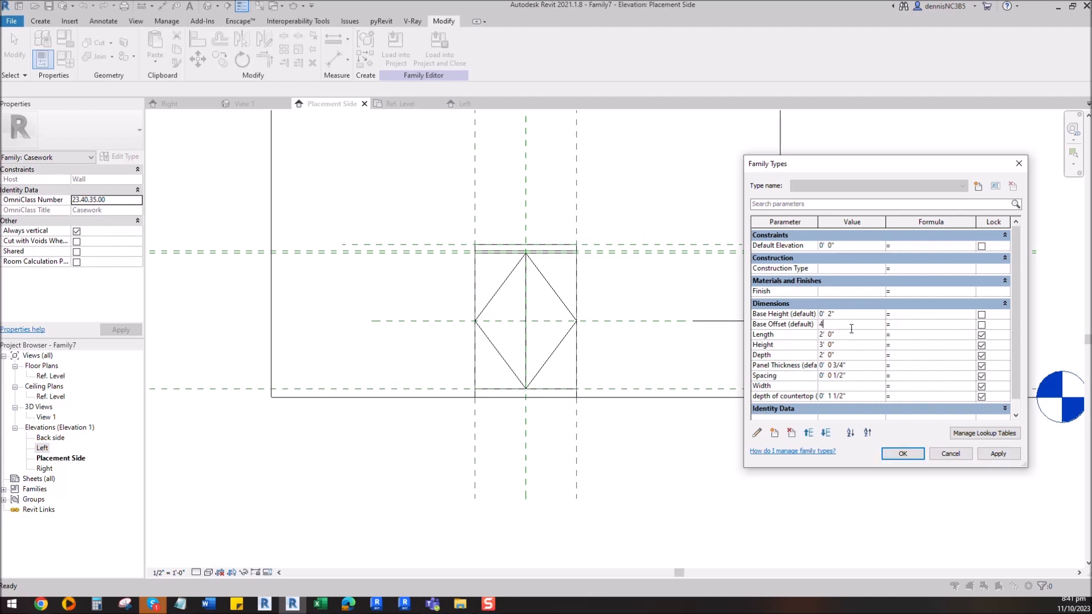
{"action": "left_click", "coordinate": [989, 456]}
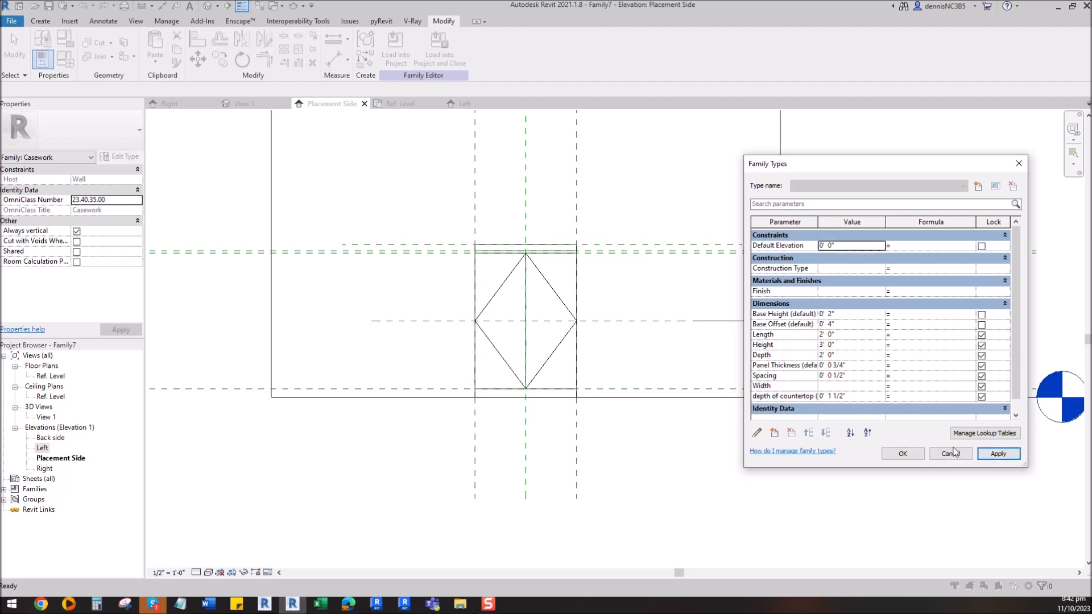
{"action": "left_click", "coordinate": [902, 454]}
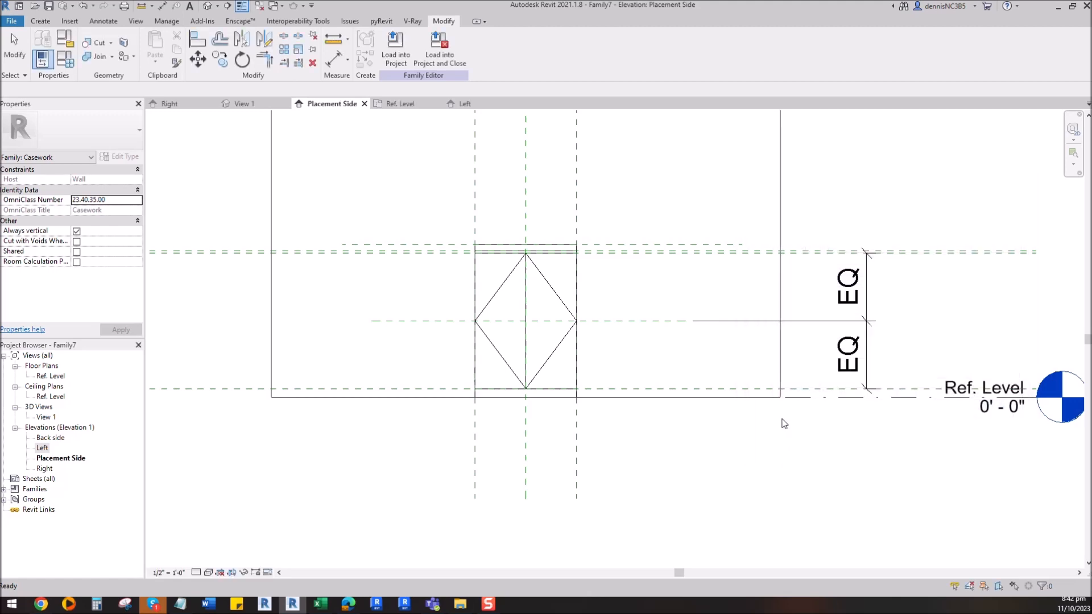
Reset the cabinet base parameters to a Base Offset of 2" and a Base Height of 4".
{"action": "left_click", "coordinate": [64, 59]}
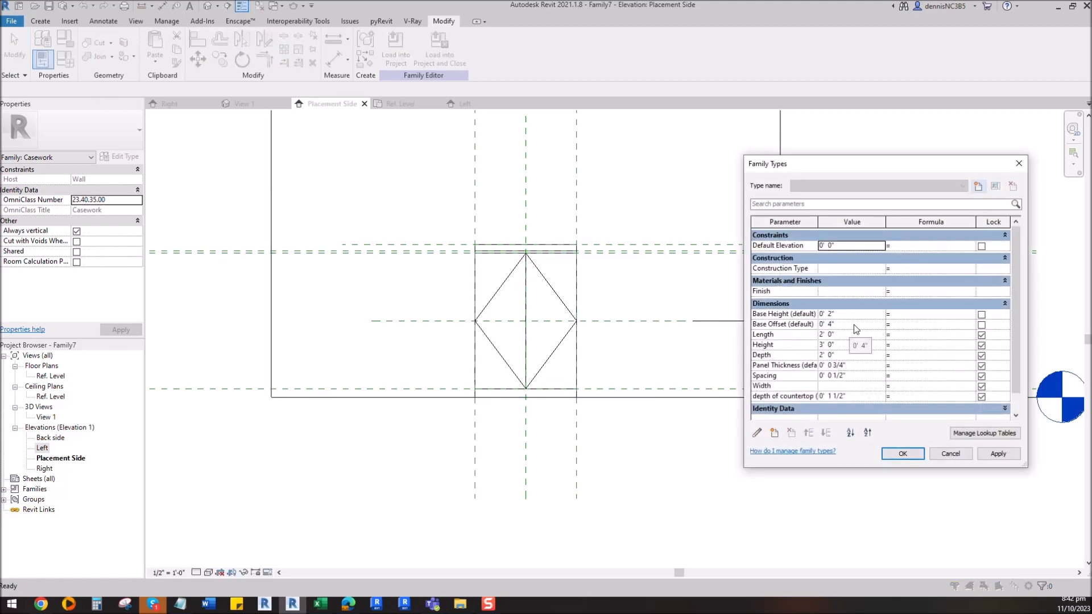
{"action": "left_click", "coordinate": [851, 325]}
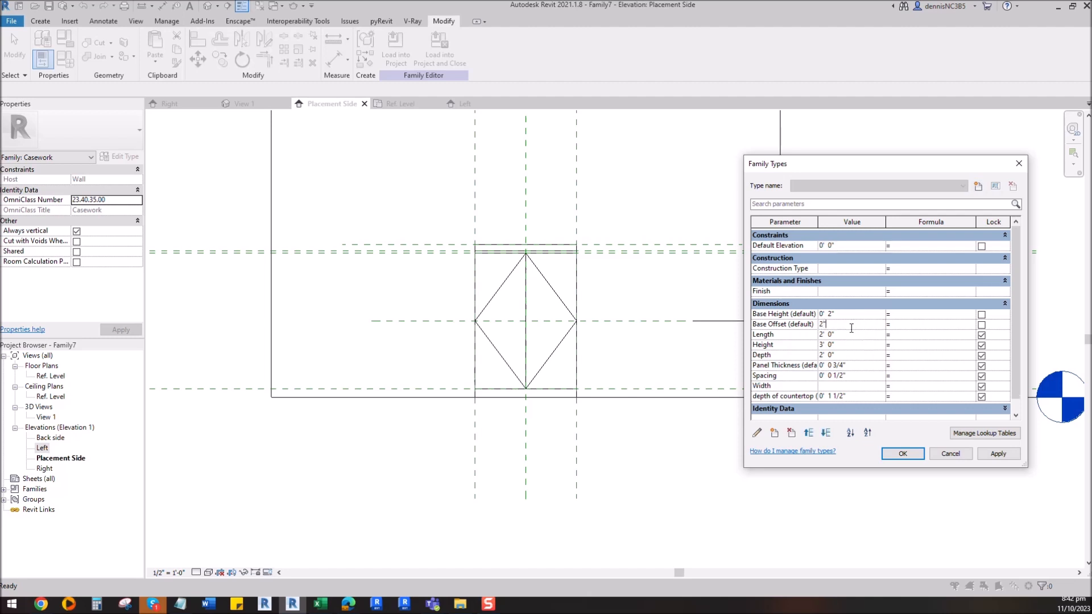
{"action": "left_click", "coordinate": [856, 315]}
{"action": "left_click", "coordinate": [998, 454]}
{"action": "left_click", "coordinate": [902, 453]}
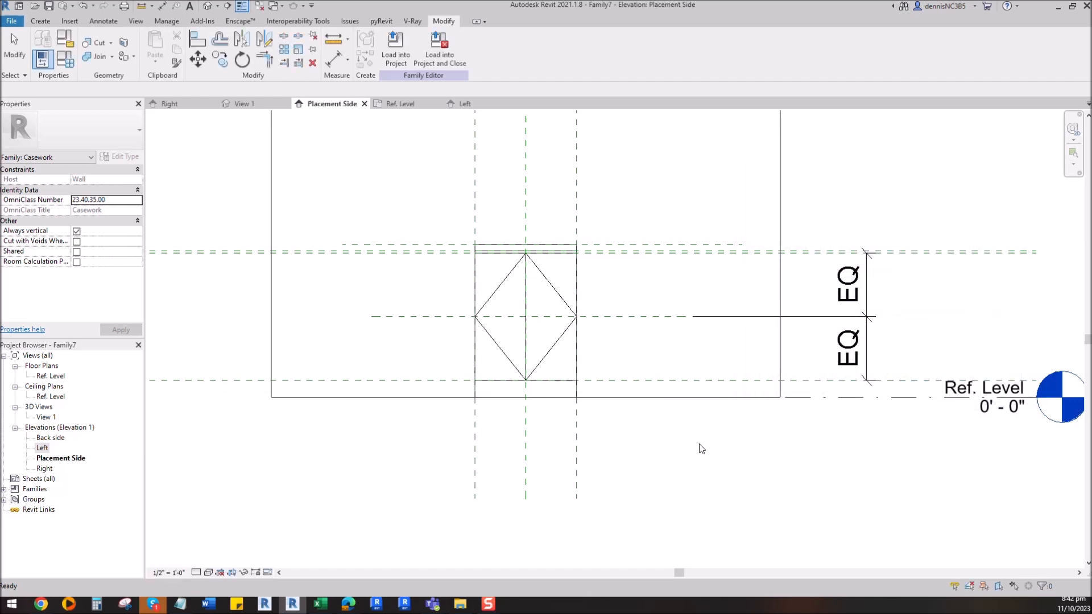
Check the cabinet in the 3D view and save the family as Base Cabinet in the CASEWORK folder.
{"action": "left_click", "coordinate": [252, 104]}
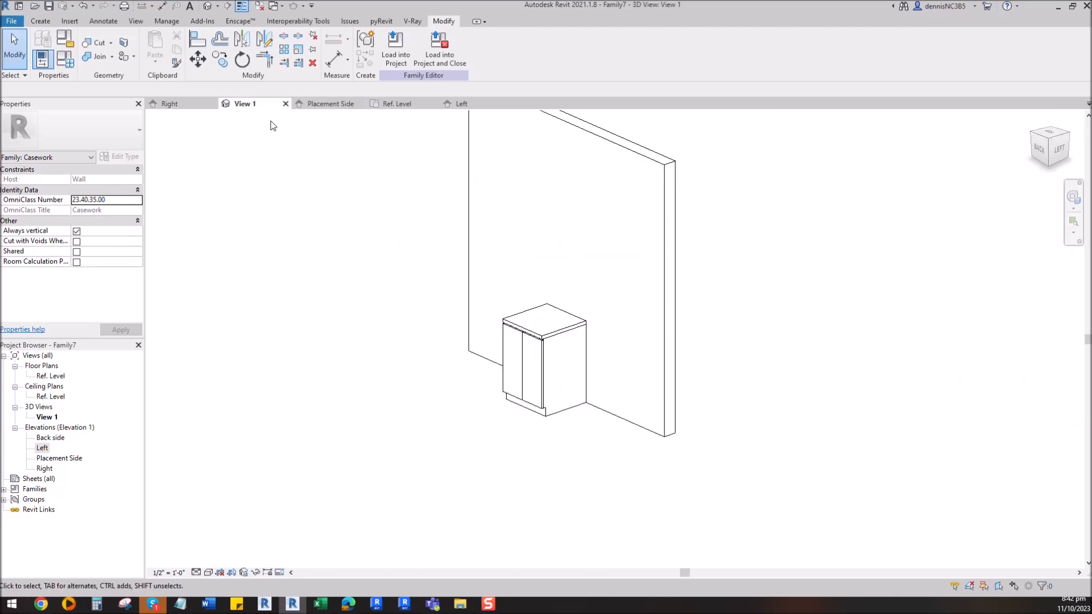
{"action": "scroll", "coordinate": [511, 347], "scroll_direction": "up", "scroll_amount": 4}
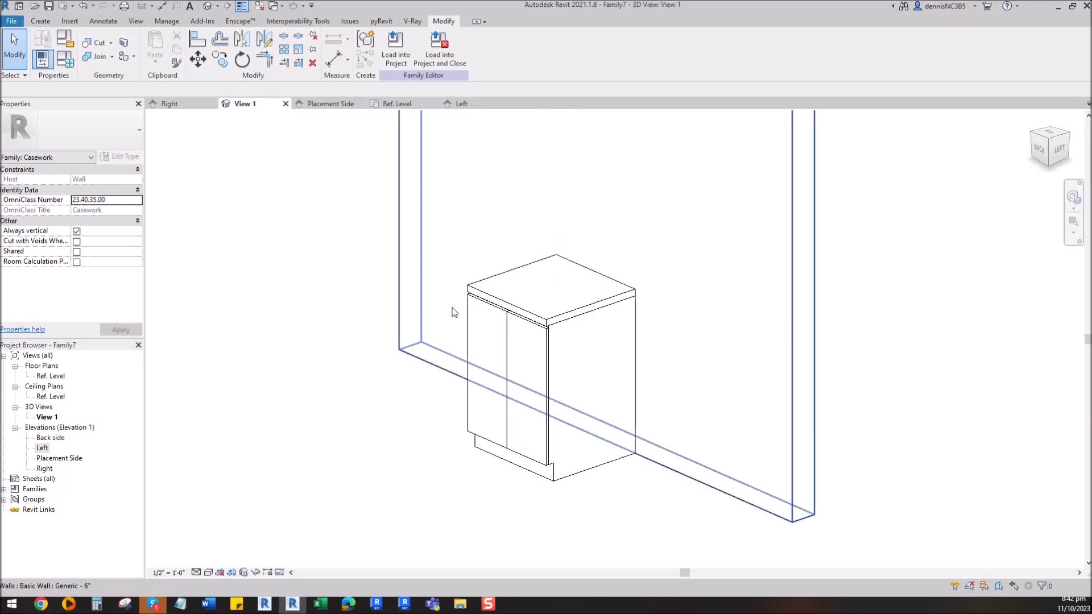
{"action": "scroll", "coordinate": [452, 301], "scroll_direction": "down", "scroll_amount": 4}
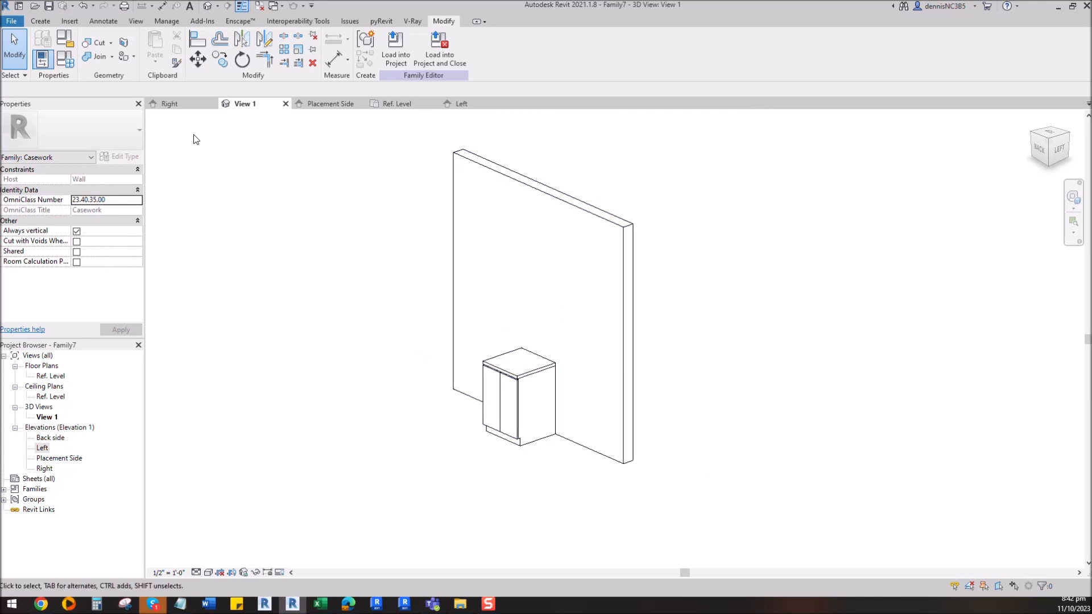
{"action": "left_click", "coordinate": [47, 8]}
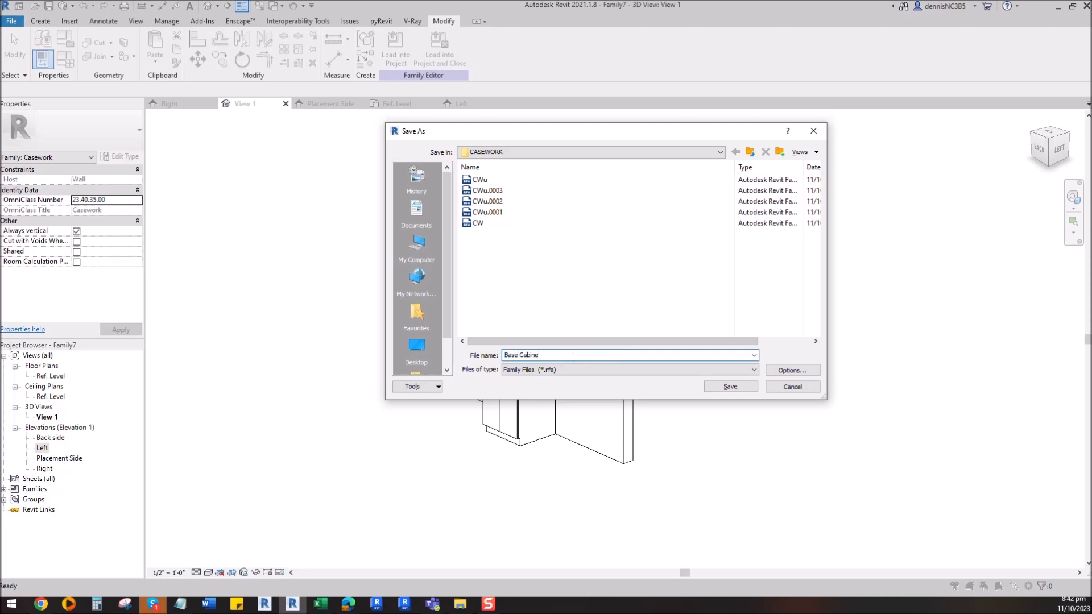
{"action": "left_click", "coordinate": [728, 386]}
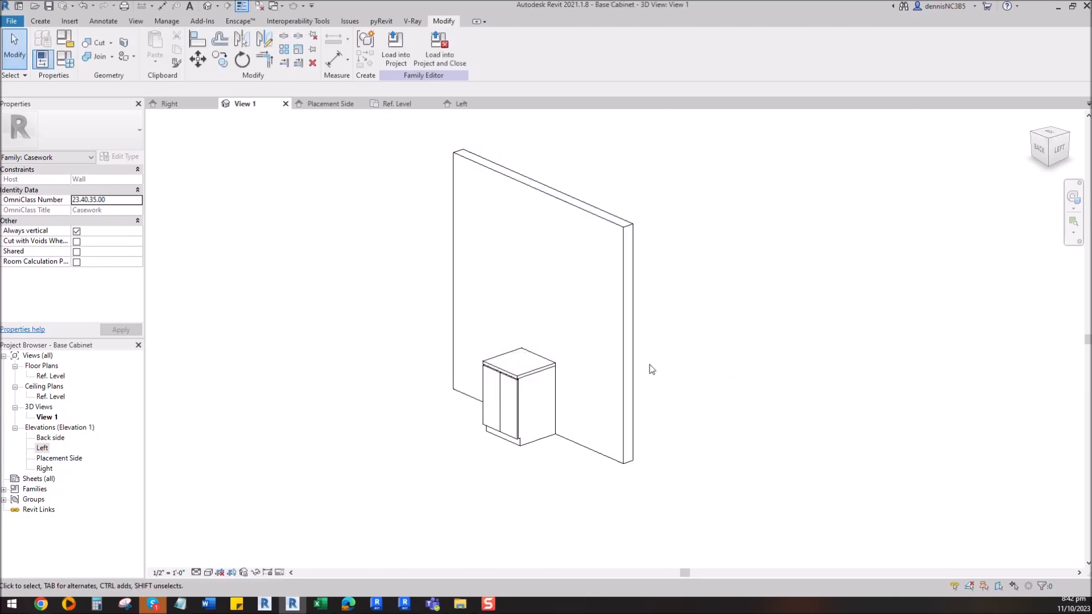
{"action": "middle_click_drag", "start_coordinate": [652, 369], "coordinate": [667, 396]}
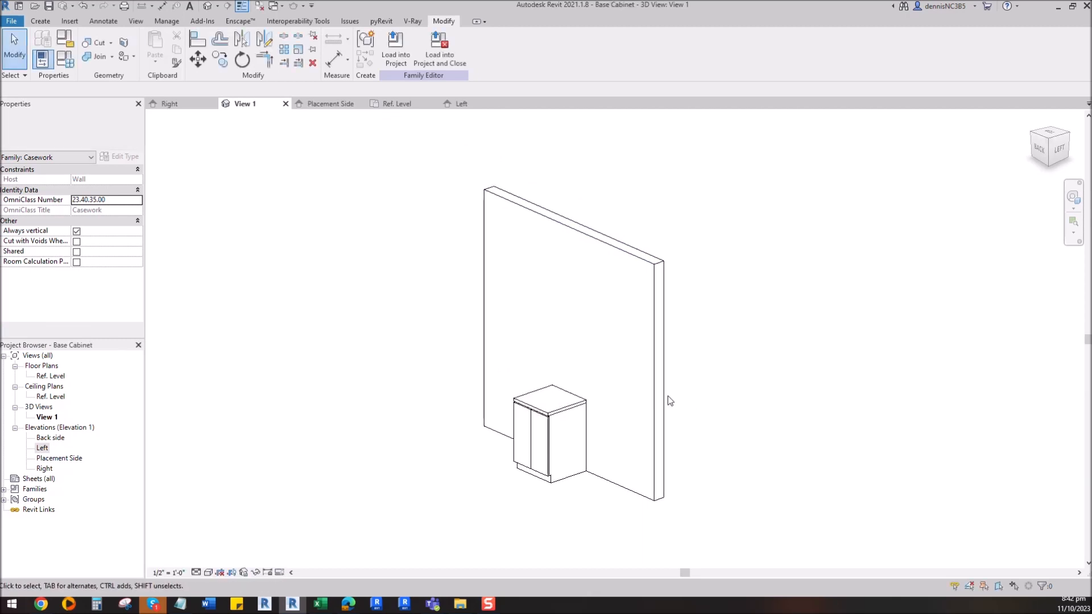
Create a new project from the Architectural Template.
{"action": "left_click", "coordinate": [13, 22]}
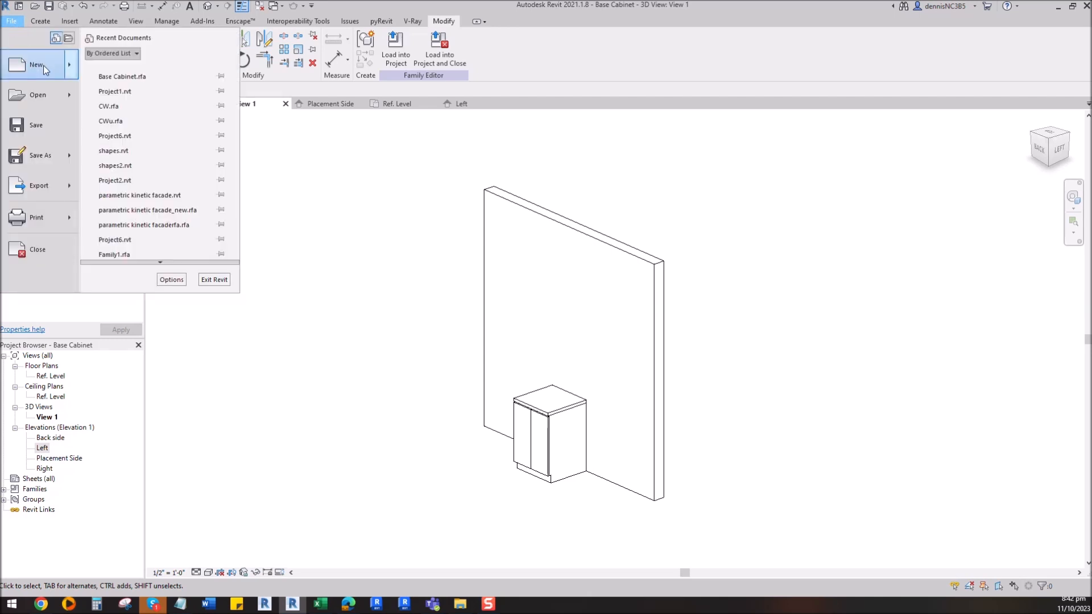
{"action": "mouse_move", "coordinate": [43, 66]}
{"action": "left_click", "coordinate": [128, 71]}
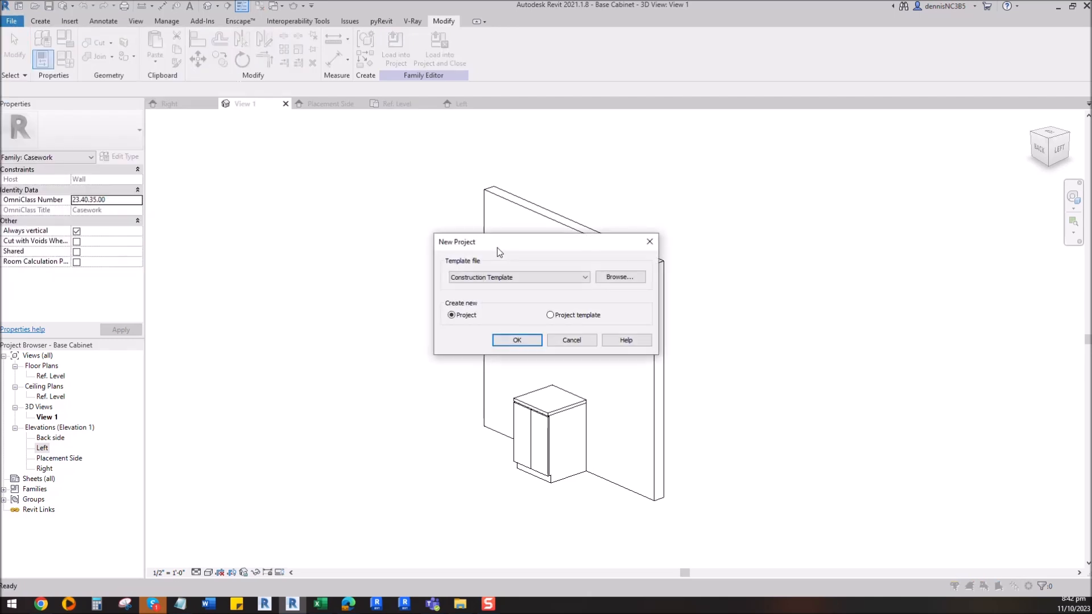
{"action": "left_click", "coordinate": [546, 277]}
{"action": "left_click", "coordinate": [517, 306]}
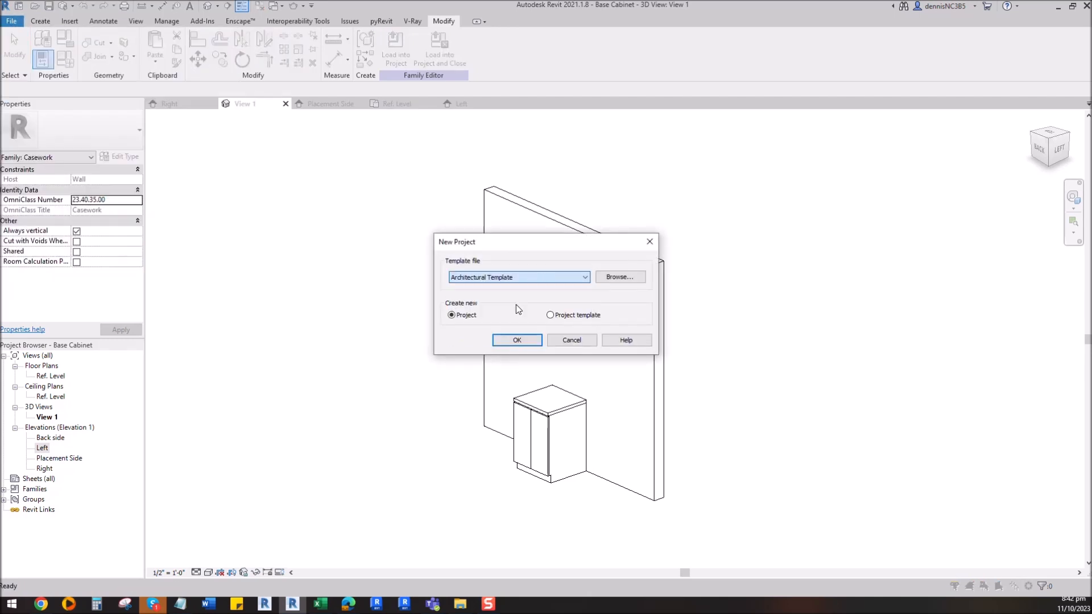
{"action": "left_click", "coordinate": [505, 340]}
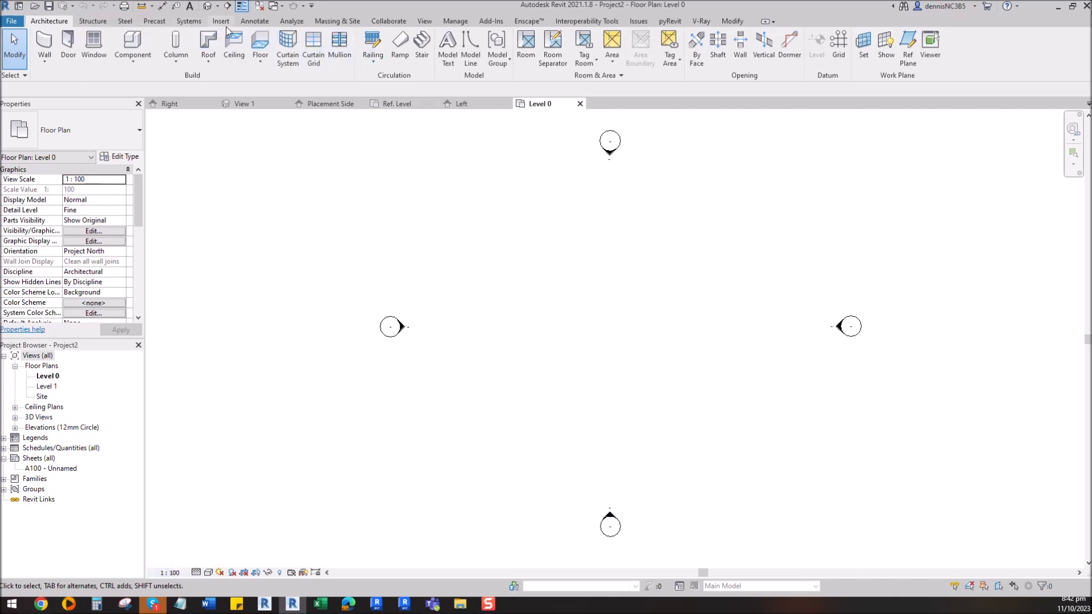
Set the new project's Area units to square feet.
{"action": "key", "text": "u"}
{"action": "key", "text": "n"}
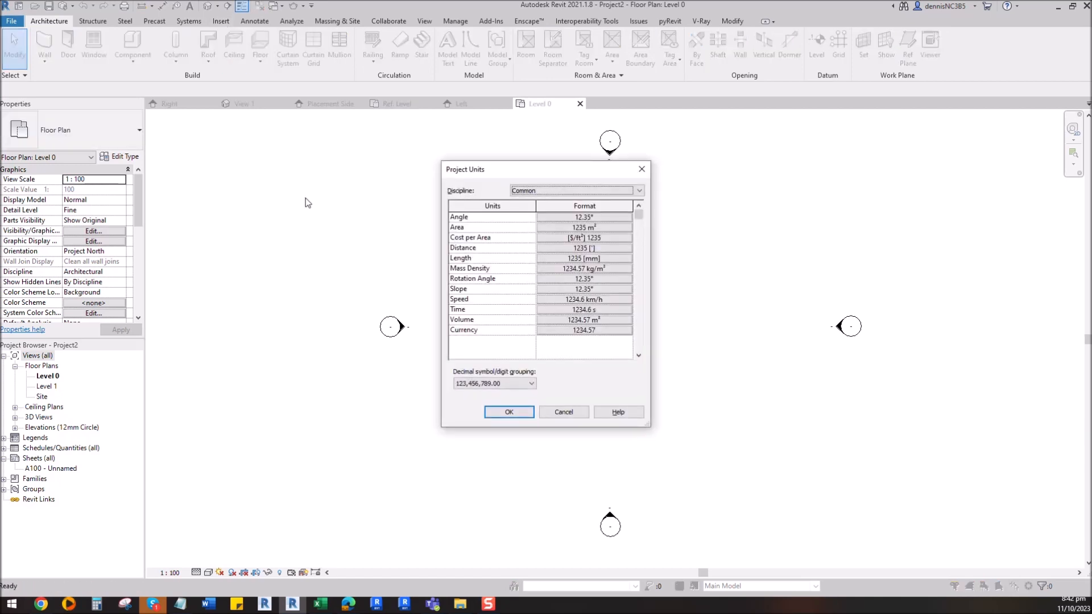
{"action": "left_click", "coordinate": [606, 228]}
{"action": "left_click", "coordinate": [576, 238]}
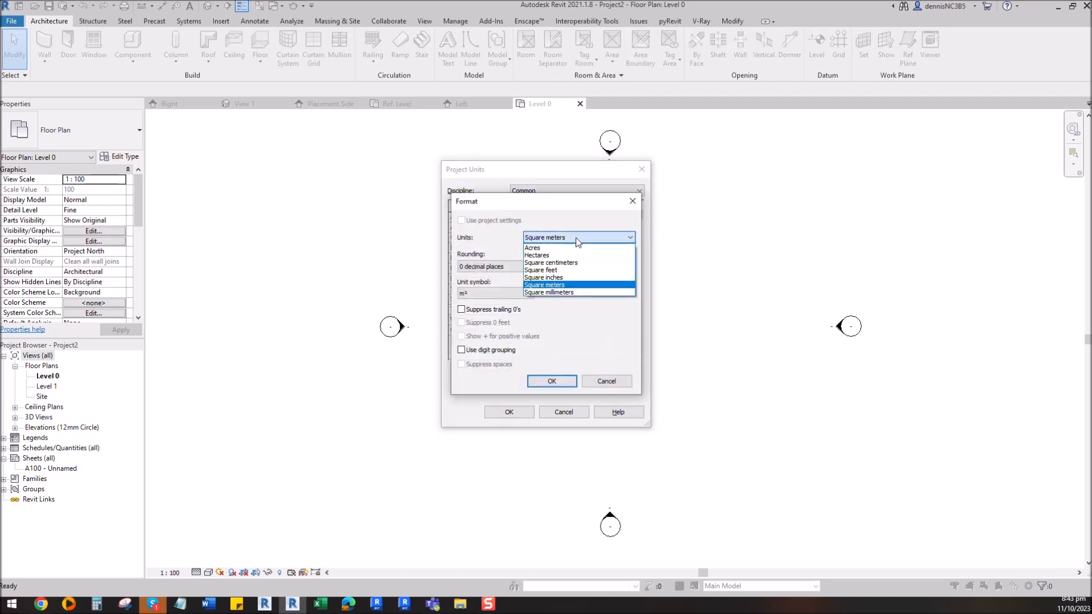
{"action": "left_click", "coordinate": [540, 270]}
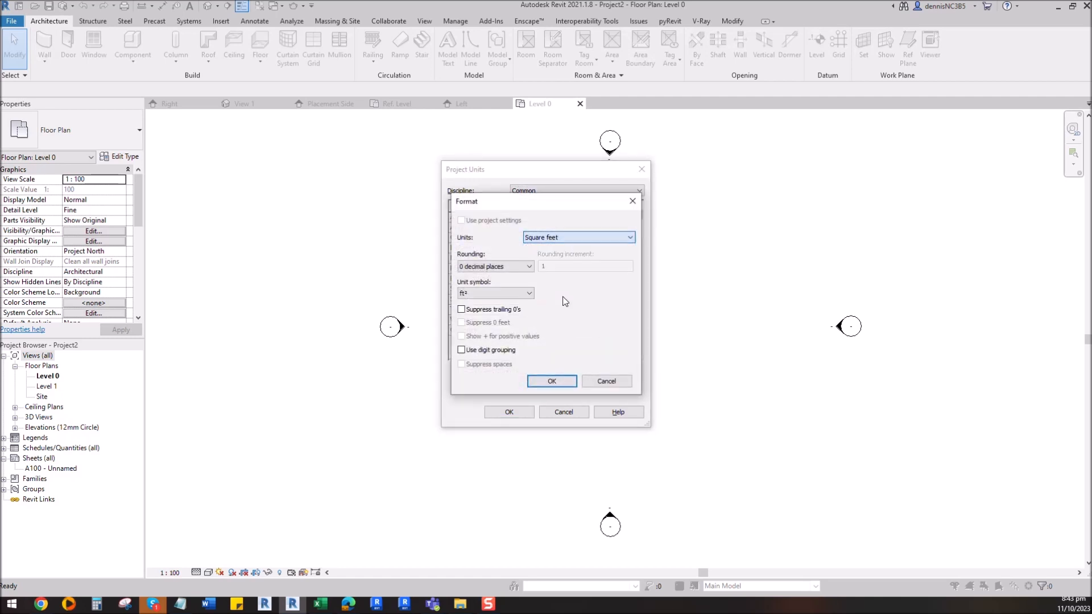
{"action": "left_click", "coordinate": [552, 380]}
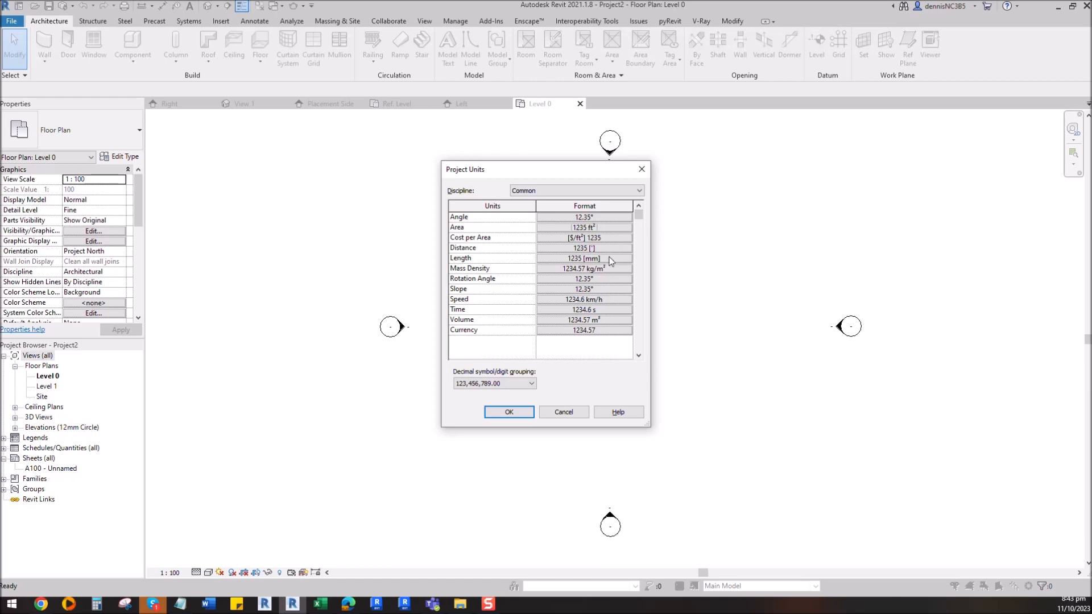
Set the project's Length units to feet and fractional inches and Mass Density to pounds mass per cubic foot.
{"action": "left_click", "coordinate": [608, 257]}
{"action": "left_click", "coordinate": [580, 238]}
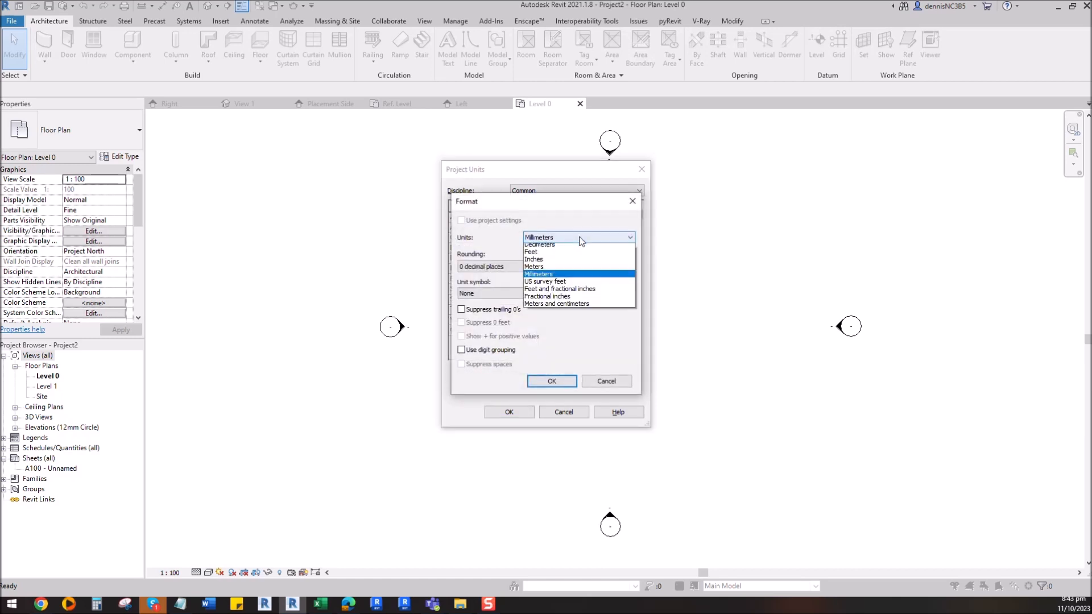
{"action": "left_click", "coordinate": [587, 300]}
{"action": "left_click", "coordinate": [551, 381]}
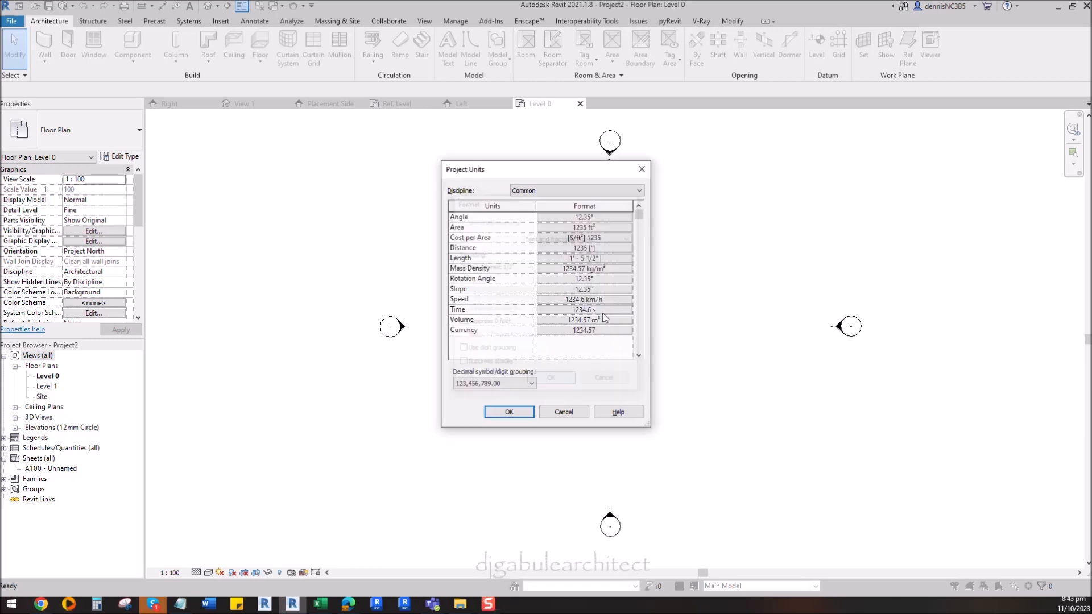
{"action": "left_click", "coordinate": [607, 269]}
{"action": "left_click", "coordinate": [579, 237]}
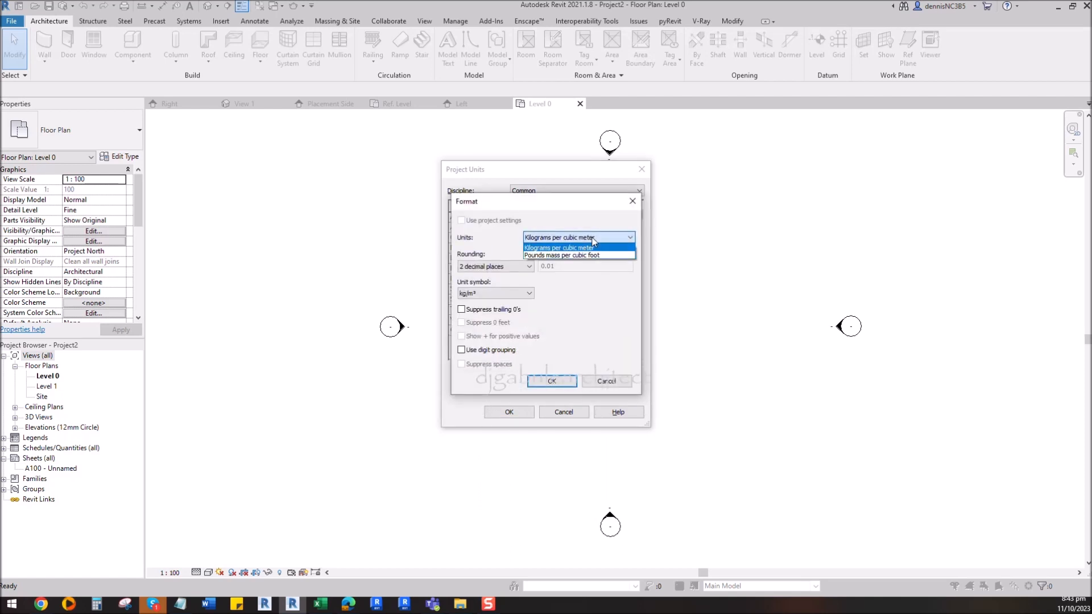
{"action": "left_click", "coordinate": [595, 256]}
{"action": "key", "text": "Return"}
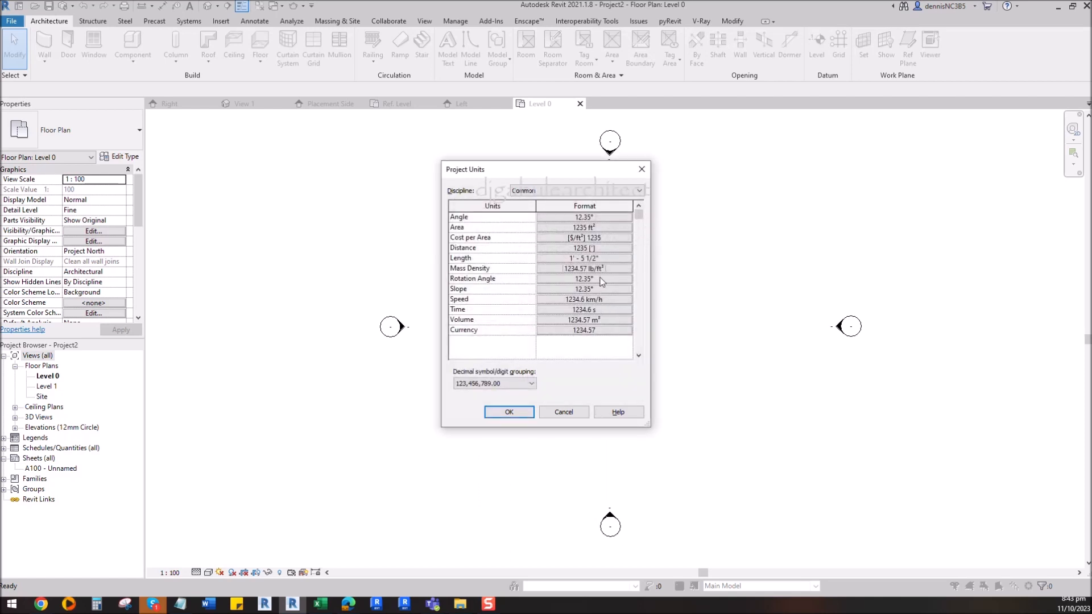
Set the project's Speed units to centimeters per minute and Volume to cubic feet, and accept the project units.
{"action": "left_click", "coordinate": [603, 299]}
{"action": "left_click", "coordinate": [576, 238]}
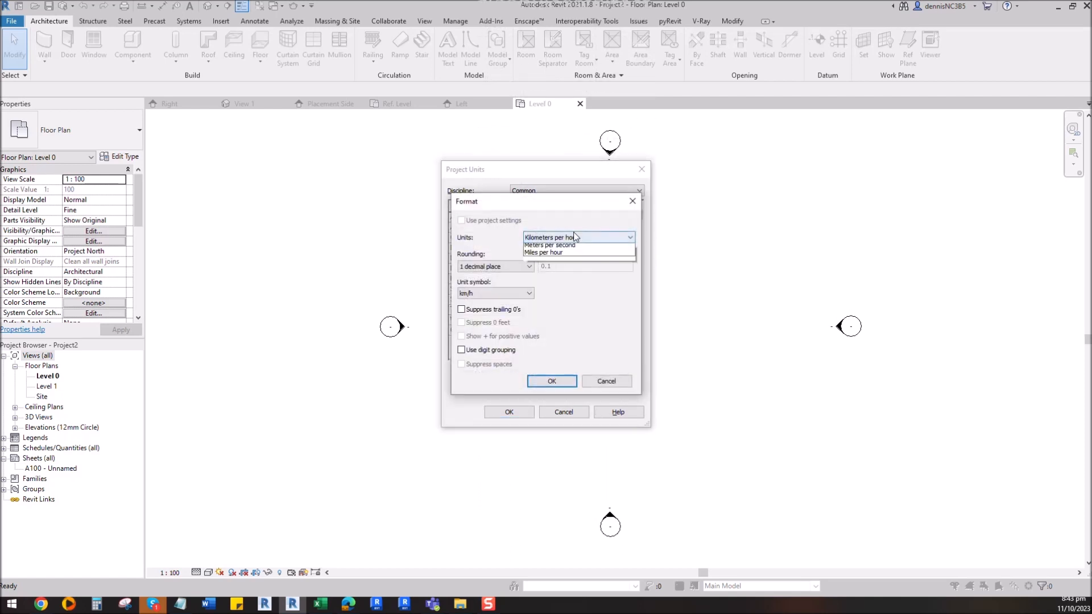
{"action": "left_click", "coordinate": [577, 248]}
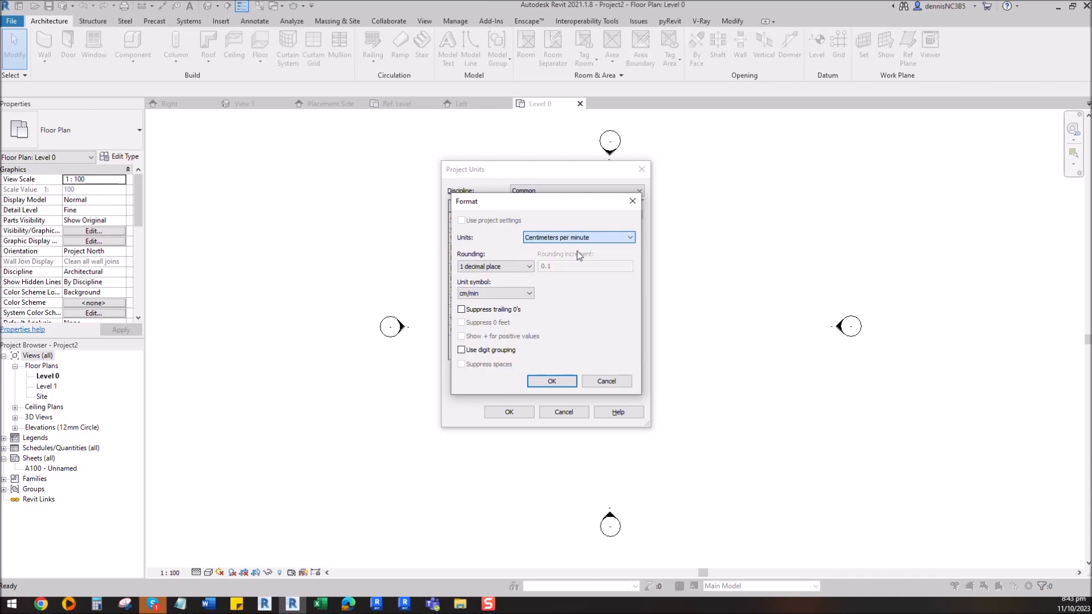
{"action": "left_click", "coordinate": [560, 379]}
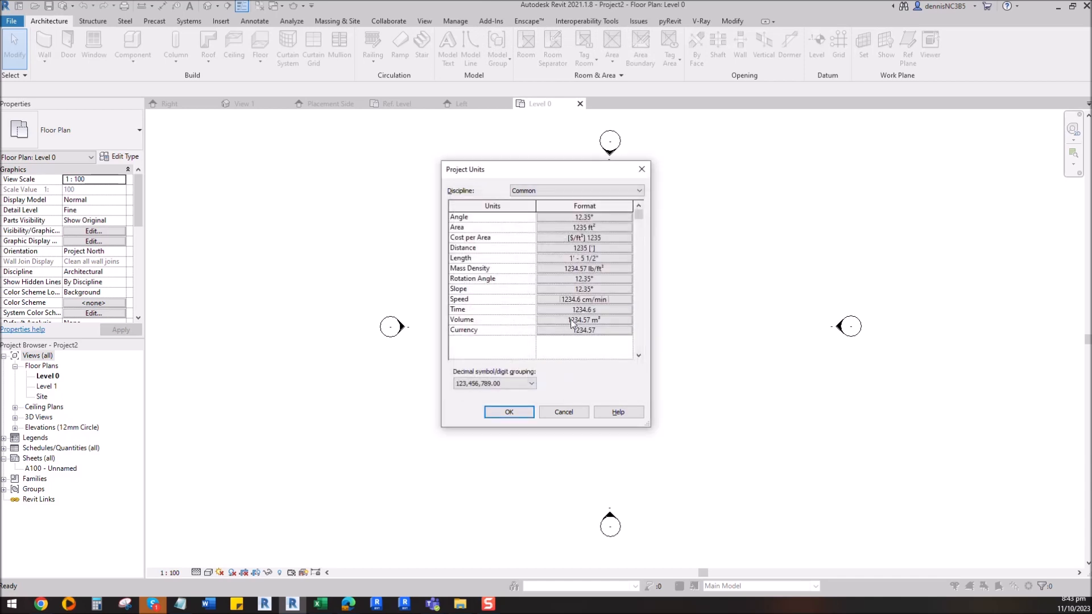
{"action": "left_click", "coordinate": [610, 320]}
{"action": "left_click", "coordinate": [576, 237]}
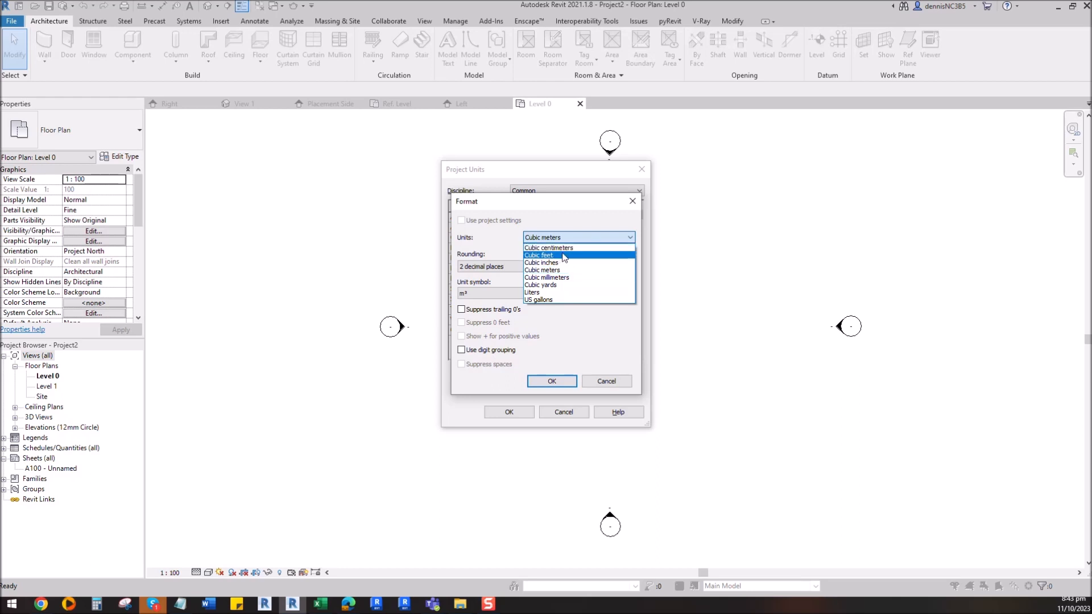
{"action": "left_click", "coordinate": [564, 255]}
{"action": "left_click", "coordinate": [551, 380]}
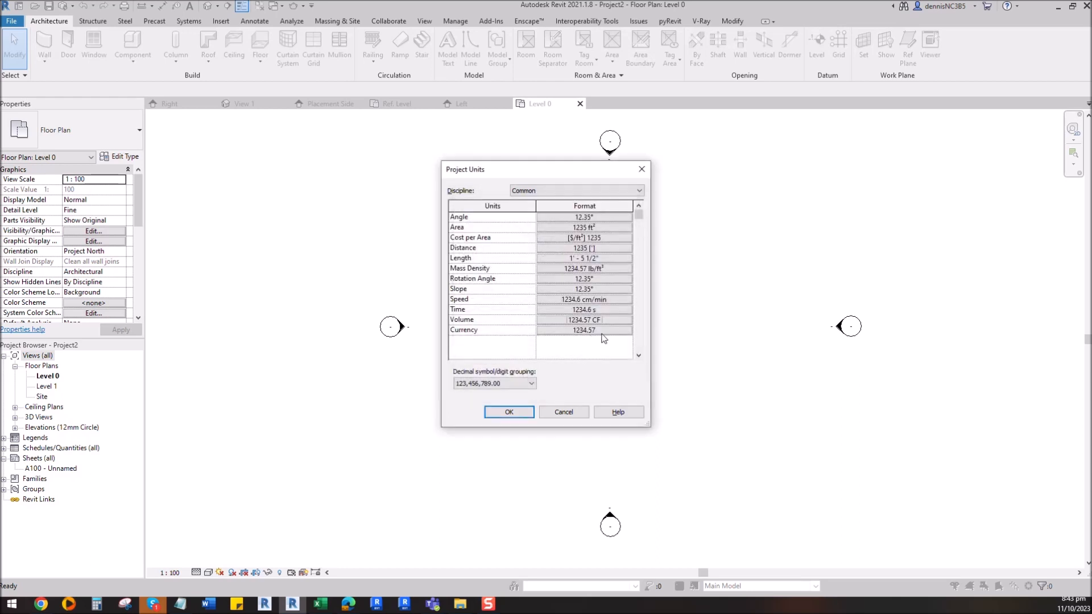
{"action": "left_click", "coordinate": [525, 414]}
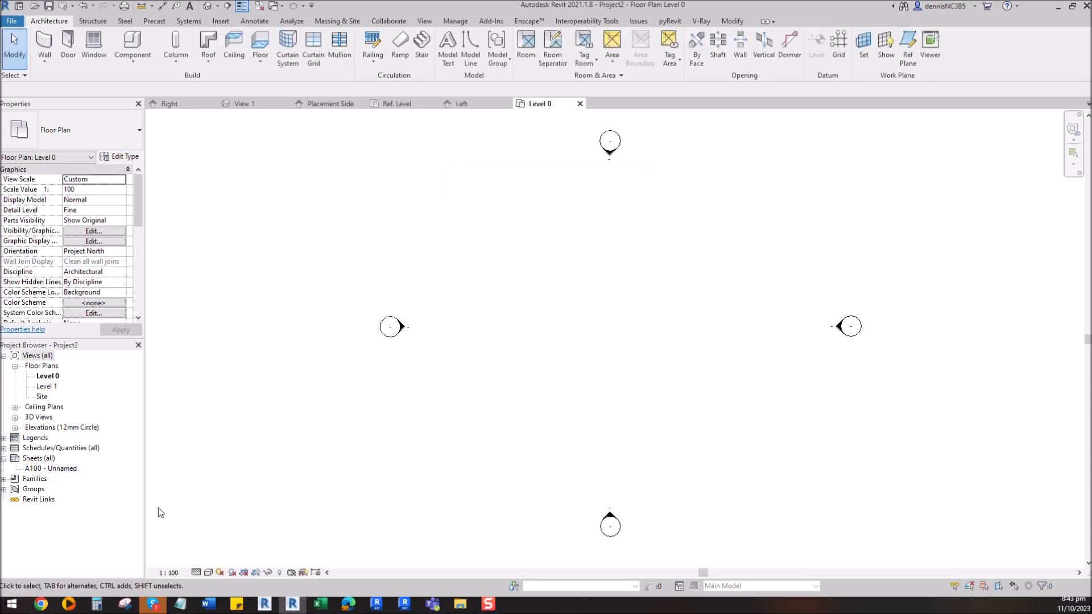
Set the Level 0 floor plan's view scale to 1/2" = 1'-0".
{"action": "left_click", "coordinate": [169, 571]}
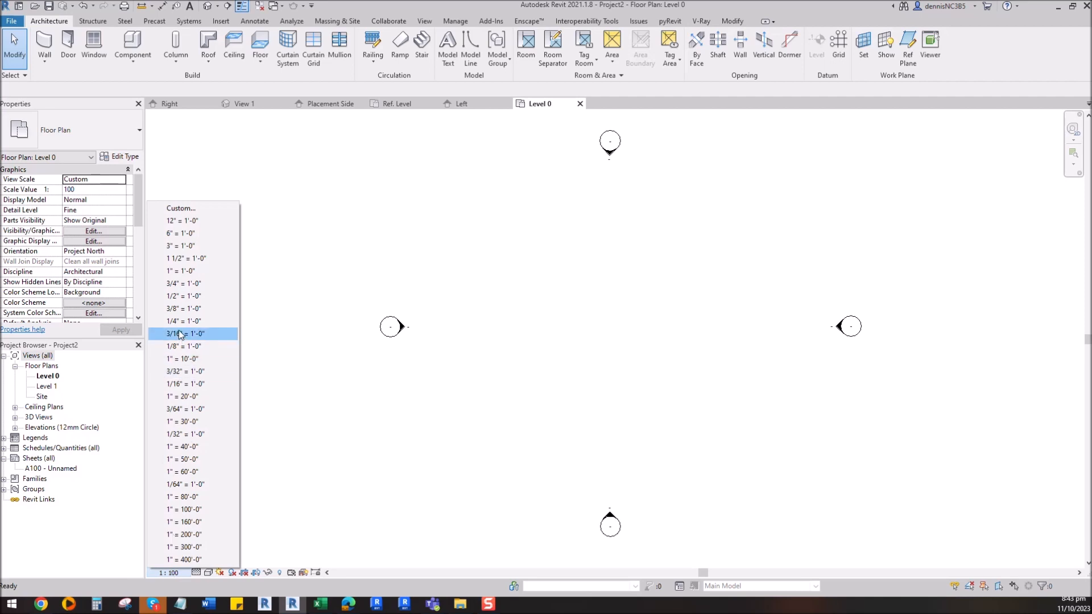
{"action": "left_click", "coordinate": [181, 295]}
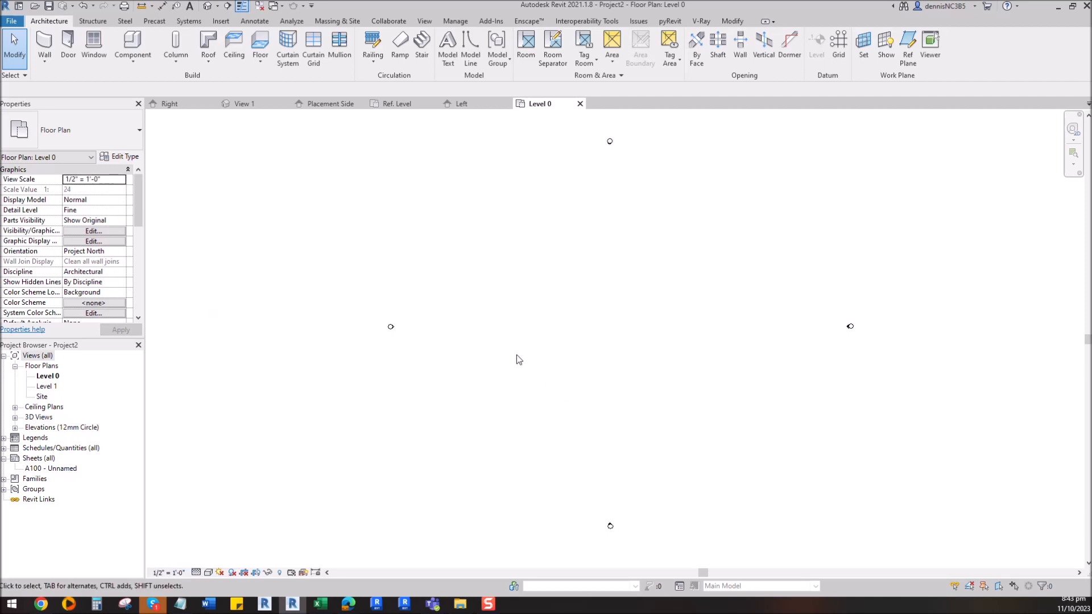
{"action": "left_click", "coordinate": [44, 59]}
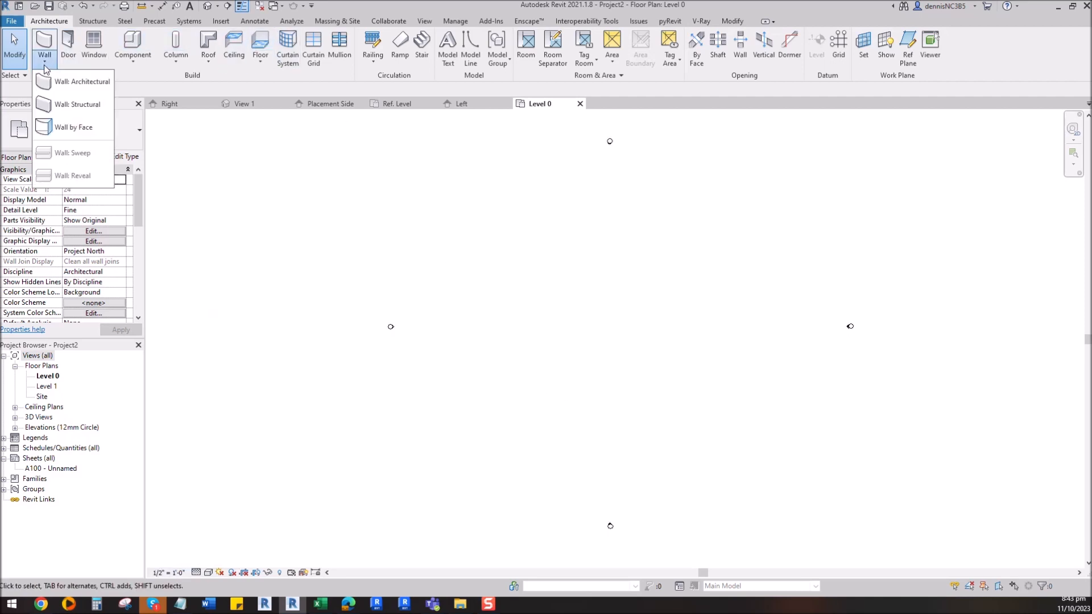
{"action": "left_click", "coordinate": [73, 83]}
{"action": "left_click", "coordinate": [541, 335]}
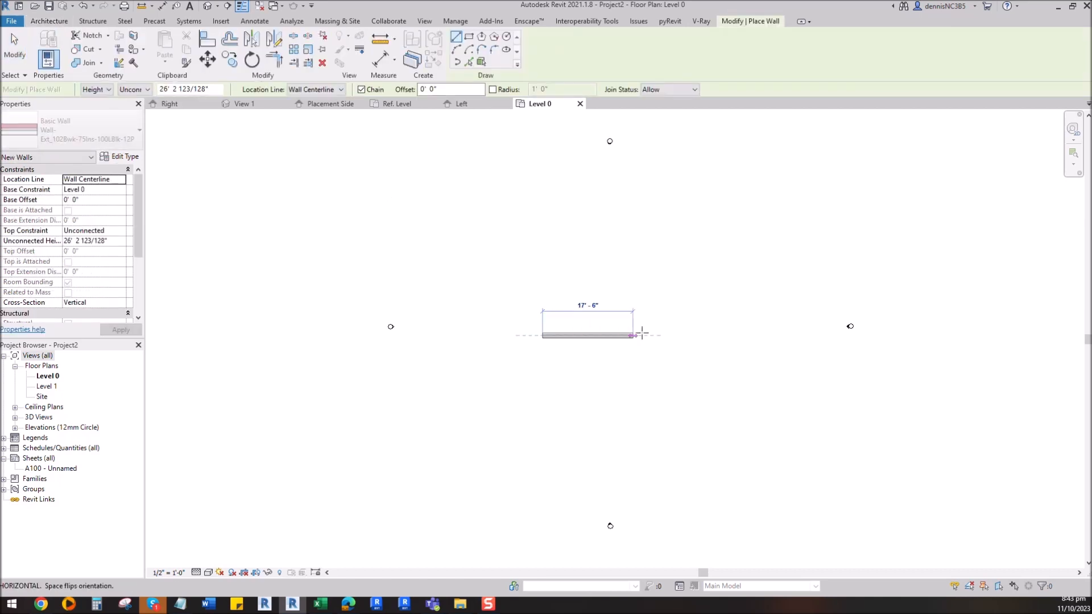
{"action": "key", "text": "Escape"}
{"action": "key", "text": "Escape"}
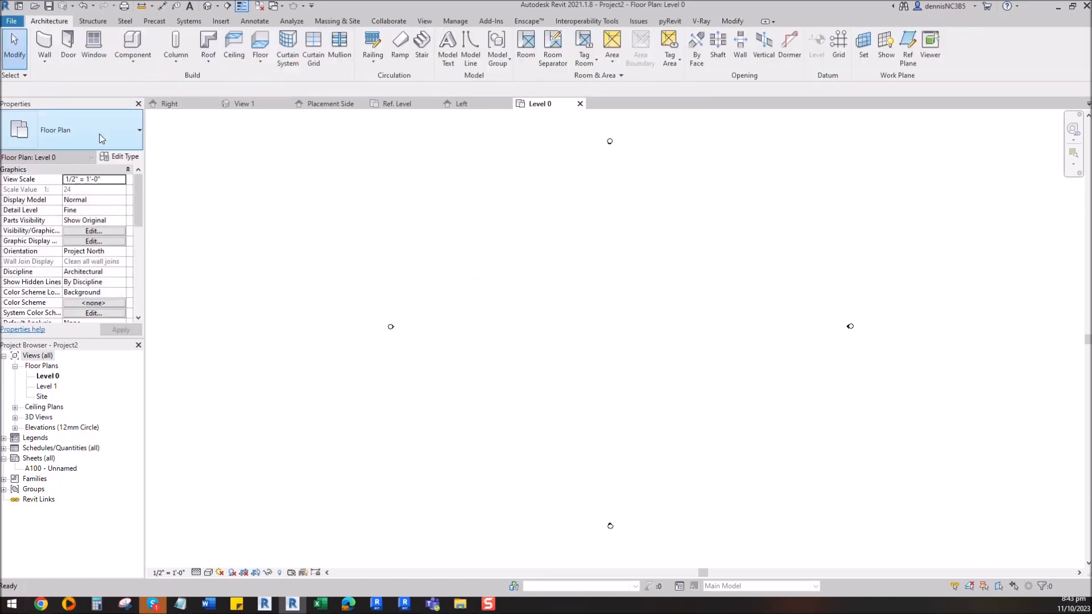
Draw a horizontal architectural wall of type Wall-Fnd_440Blk between the elevation markers on Level 0.
{"action": "left_click", "coordinate": [44, 59]}
{"action": "left_click", "coordinate": [73, 84]}
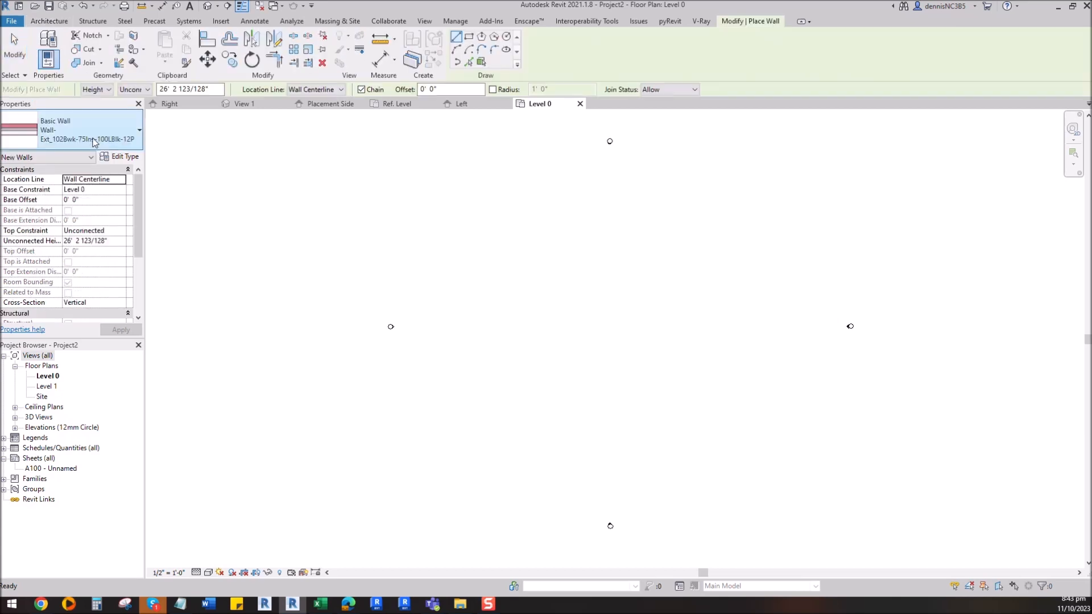
{"action": "left_click", "coordinate": [91, 129]}
{"action": "scroll", "coordinate": [101, 262], "scroll_direction": "down", "scroll_amount": 3}
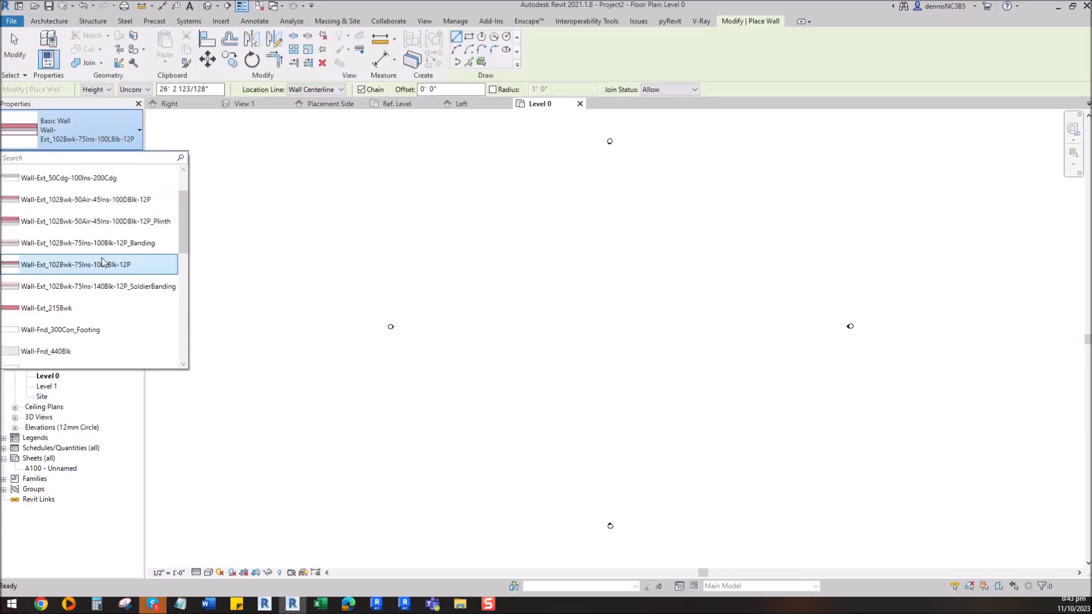
{"action": "scroll", "coordinate": [85, 332], "scroll_direction": "down", "scroll_amount": 2}
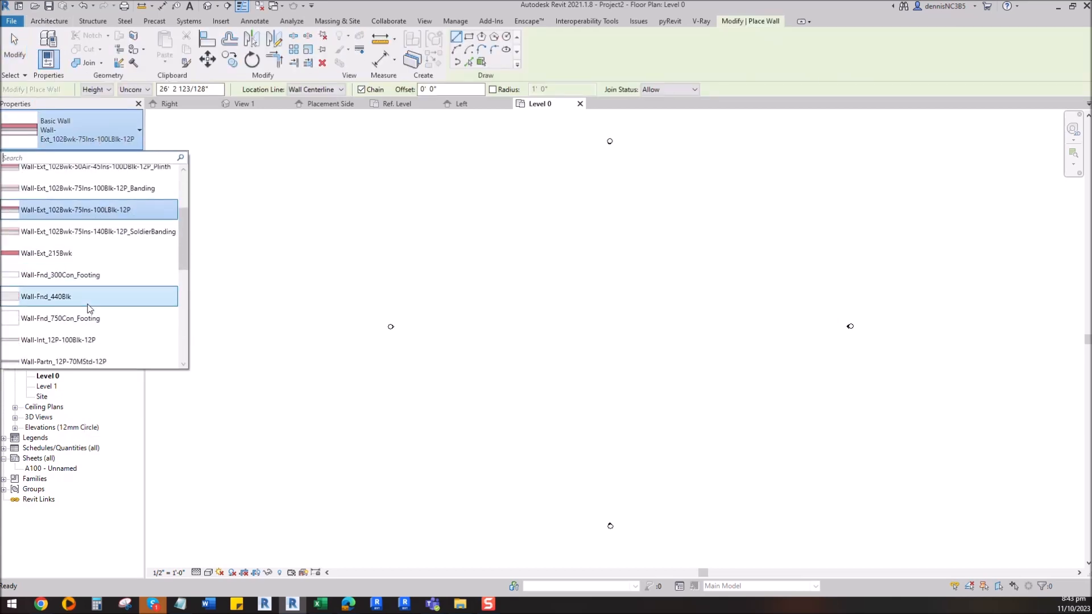
{"action": "left_click", "coordinate": [68, 297]}
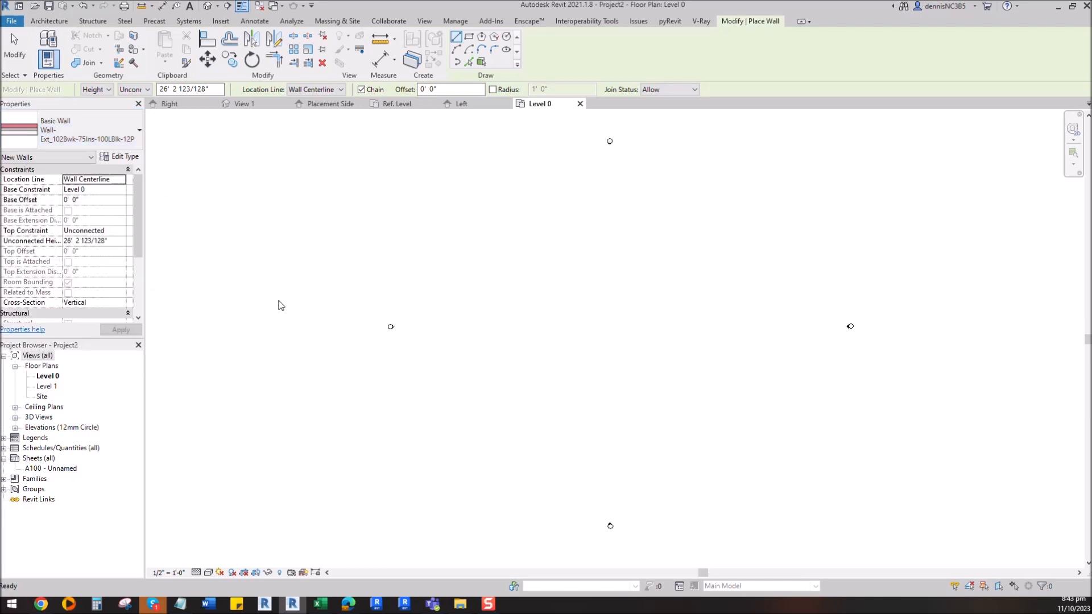
{"action": "left_click", "coordinate": [524, 334]}
{"action": "left_click", "coordinate": [723, 334]}
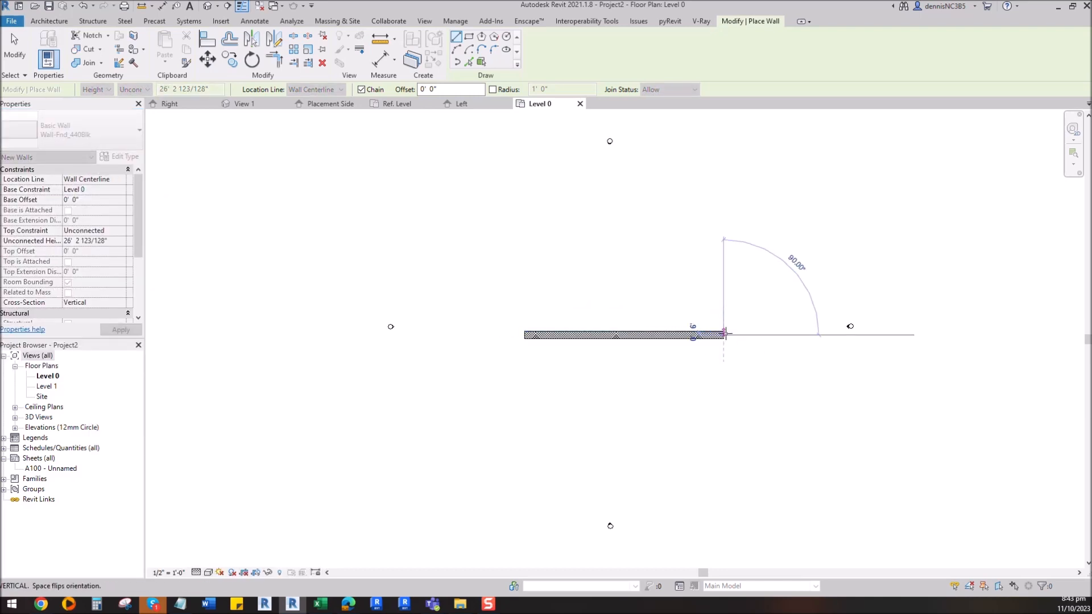
{"action": "left_click", "coordinate": [15, 55]}
Load the Base Cabinet family into the project and place one on the wall's upper face near its middle.
{"action": "scroll", "coordinate": [589, 288], "scroll_direction": "up", "scroll_amount": 4}
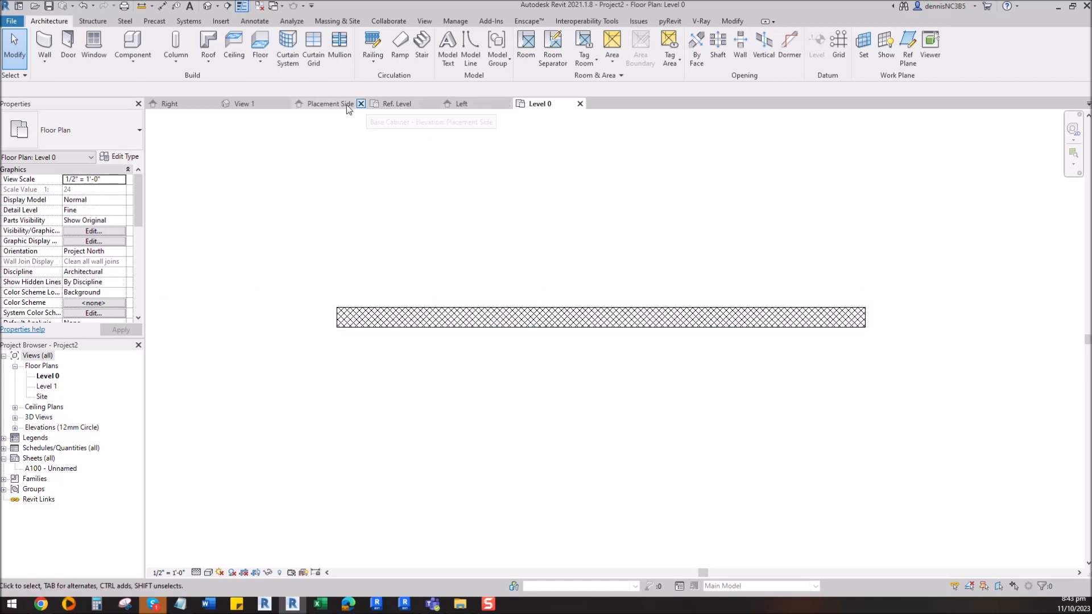
{"action": "left_click", "coordinate": [322, 103]}
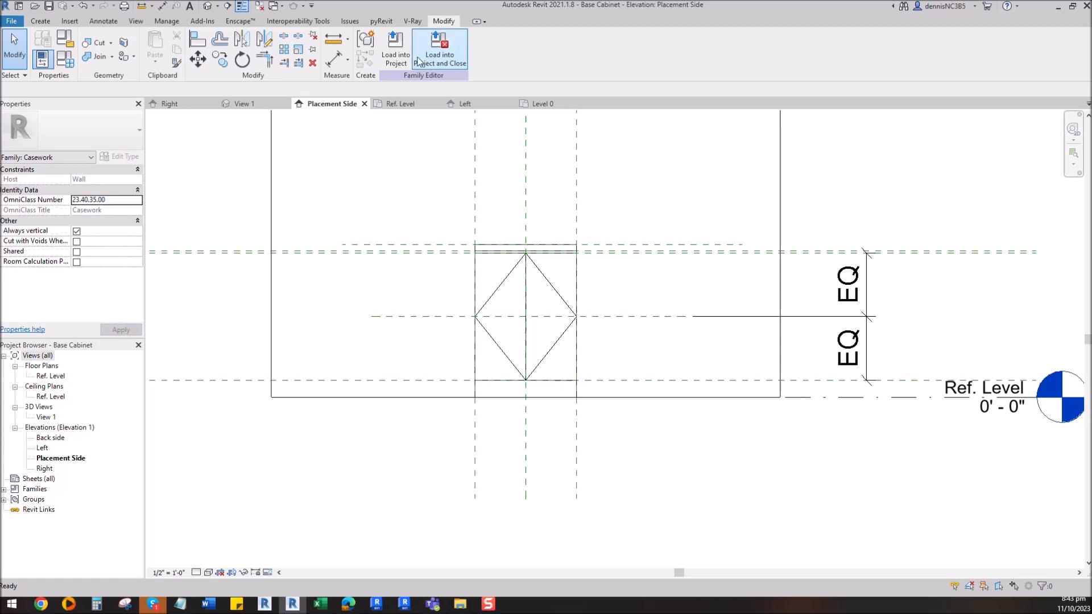
{"action": "left_click", "coordinate": [401, 58]}
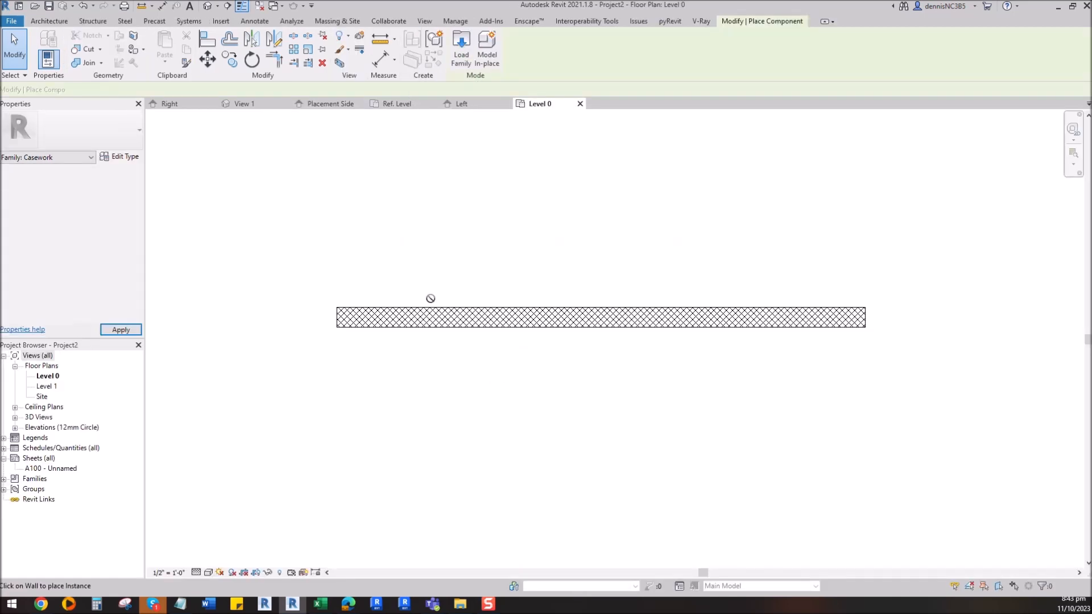
{"action": "left_click", "coordinate": [576, 316]}
{"action": "key", "text": "Escape"}
{"action": "key", "text": "Escape"}
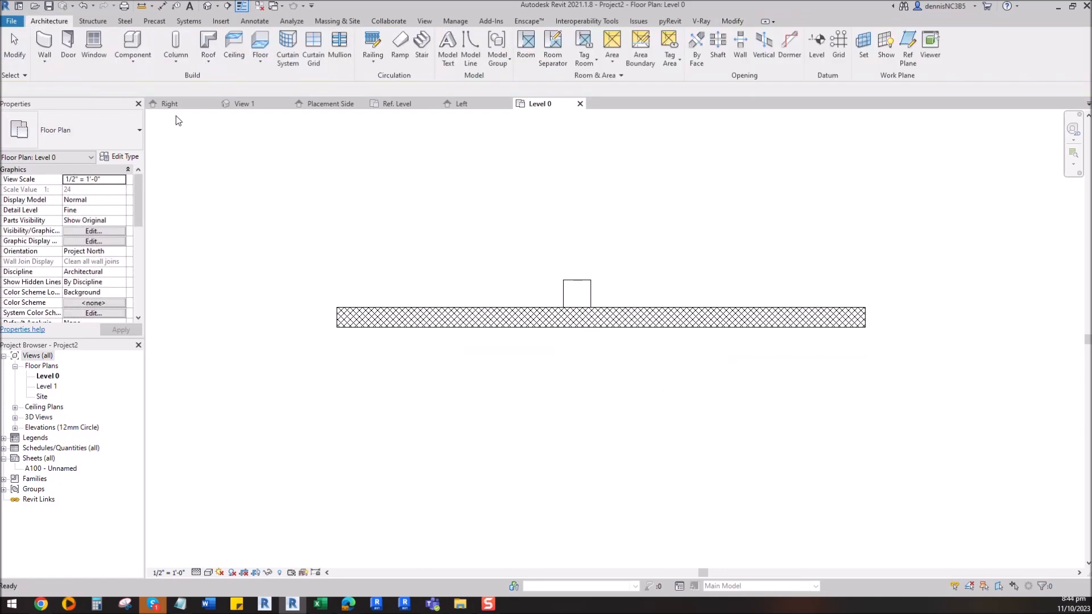
Open the North elevation and set its view scale to 3/8" = 1'-0".
{"action": "scroll", "coordinate": [577, 281], "scroll_direction": "up", "scroll_amount": 5}
{"action": "scroll", "coordinate": [577, 364], "scroll_direction": "down", "scroll_amount": 5}
{"action": "scroll", "coordinate": [561, 386], "scroll_direction": "down", "scroll_amount": 4}
{"action": "double_click", "coordinate": [548, 221]}
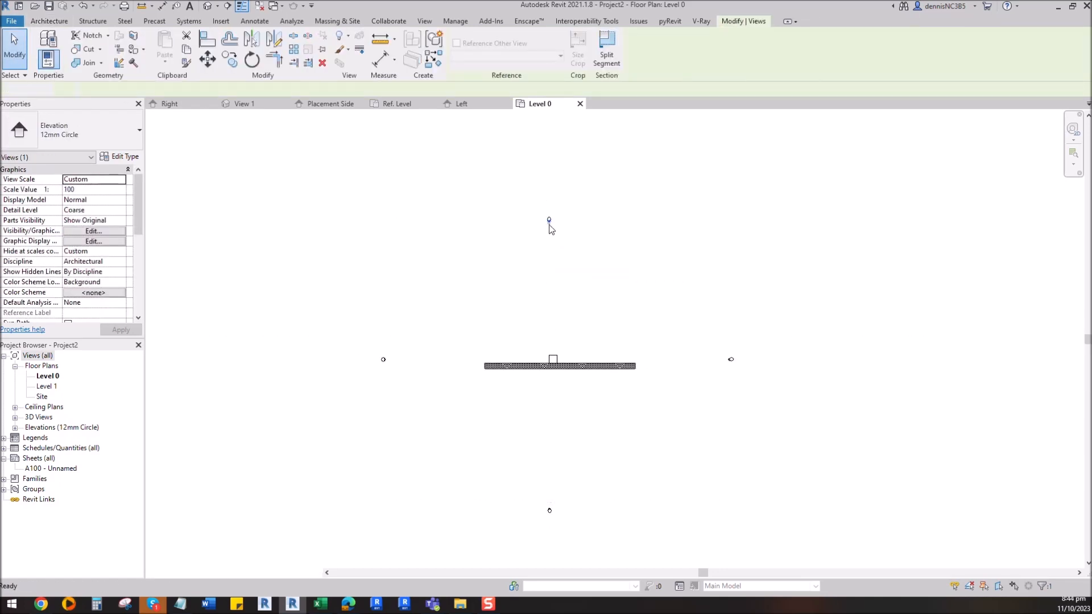
{"action": "scroll", "coordinate": [629, 349], "scroll_direction": "down", "scroll_amount": 2}
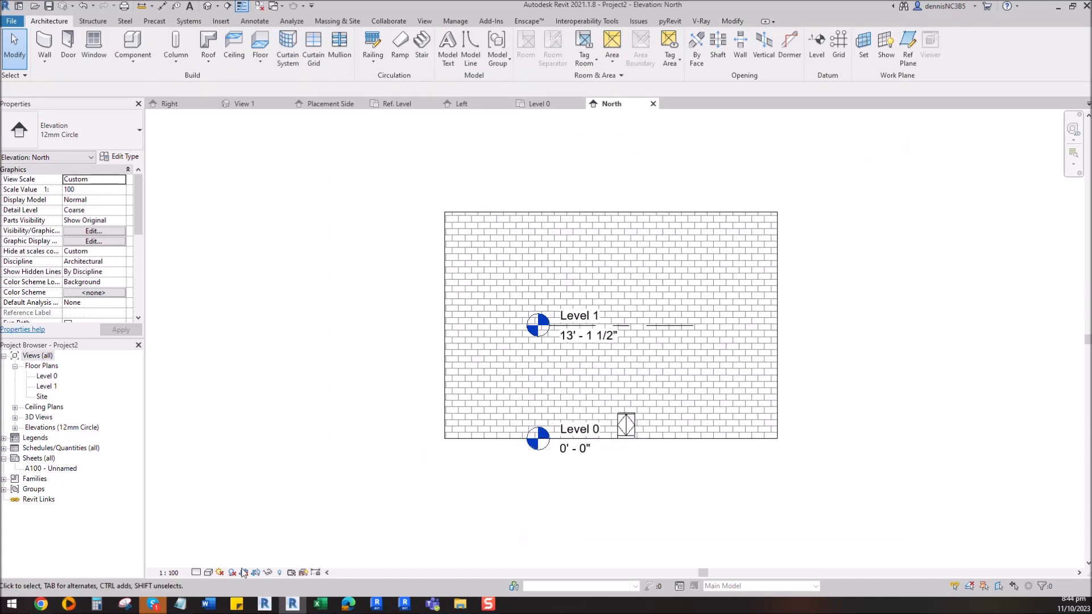
{"action": "left_click", "coordinate": [169, 572]}
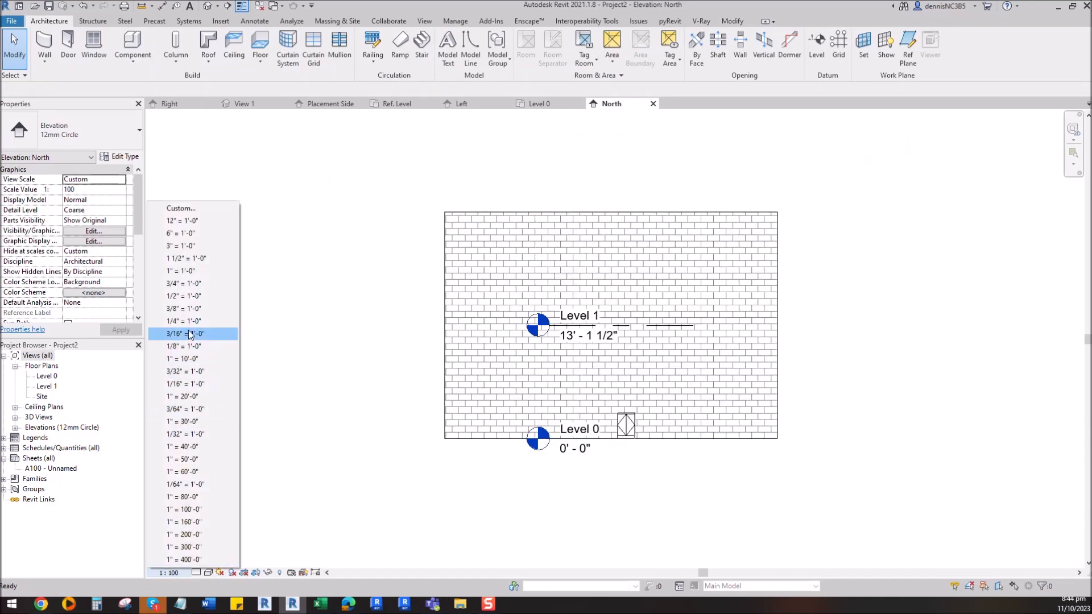
{"action": "left_click", "coordinate": [193, 309]}
{"action": "scroll", "coordinate": [670, 439], "scroll_direction": "up", "scroll_amount": 5}
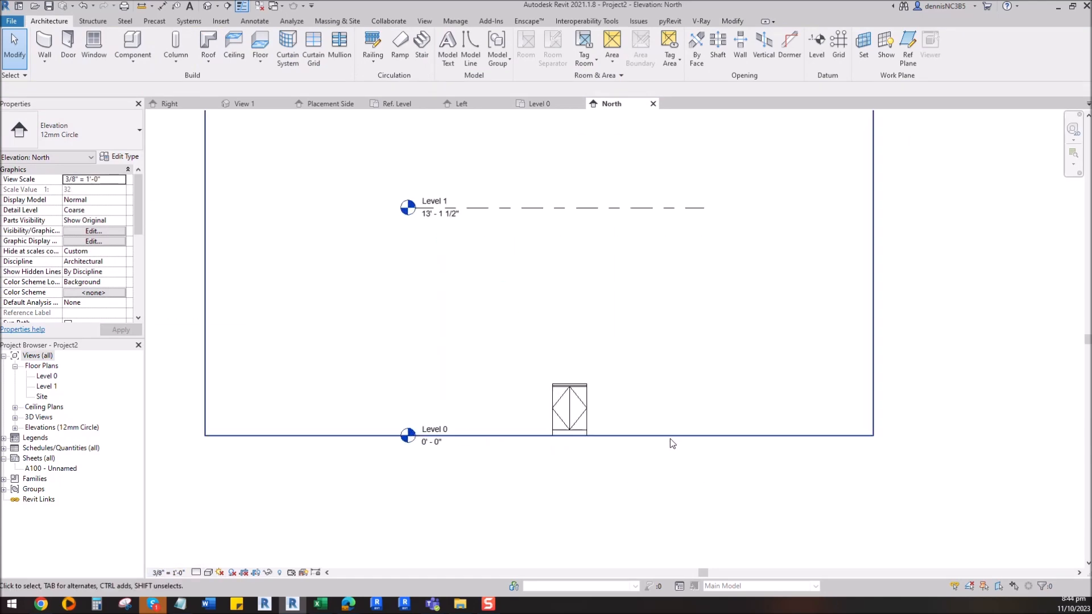
{"action": "left_click", "coordinate": [580, 412]}
{"action": "left_click", "coordinate": [614, 499]}
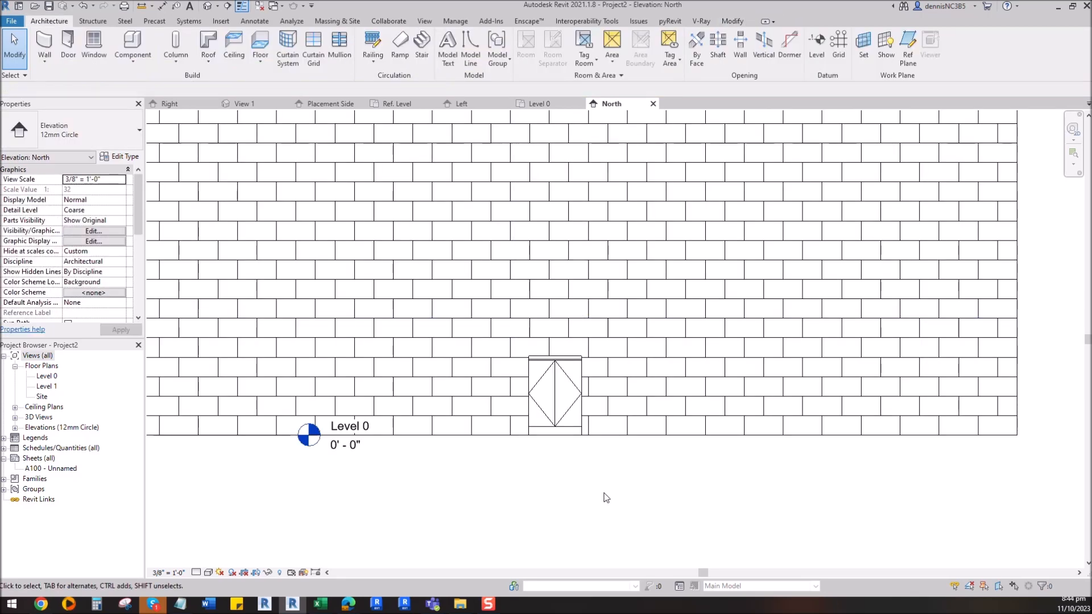
Lower the top of the wall in the North elevation to a height of 7'-0".
{"action": "scroll", "coordinate": [564, 442], "scroll_direction": "down", "scroll_amount": 5}
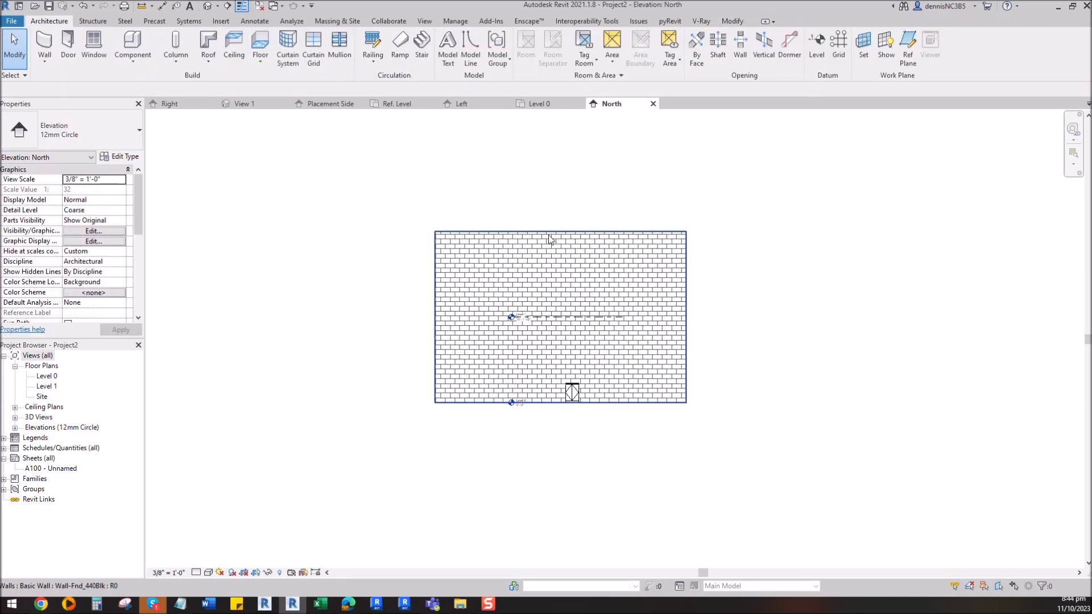
{"action": "left_click", "coordinate": [561, 239]}
{"action": "left_click", "coordinate": [699, 314]}
{"action": "type", "text": "7' - 0\""}
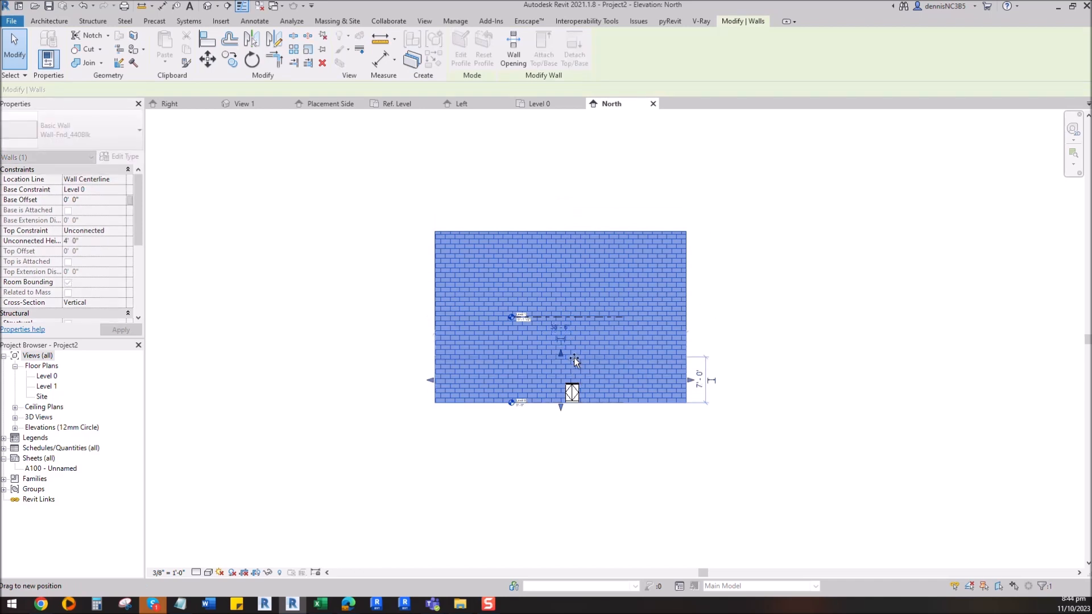
{"action": "key", "text": "Return"}
Shorten the wall from both ends so it extends only a short distance either side of the cabinet.
{"action": "left_click_drag", "start_coordinate": [437, 389], "coordinate": [533, 388]}
{"action": "scroll", "coordinate": [661, 386], "scroll_direction": "up", "scroll_amount": 3}
{"action": "left_click_drag", "start_coordinate": [711, 375], "coordinate": [549, 382]}
{"action": "scroll", "coordinate": [391, 399], "scroll_direction": "up", "scroll_amount": 1}
{"action": "key", "text": "Escape"}
{"action": "scroll", "coordinate": [530, 392], "scroll_direction": "up", "scroll_amount": 4}
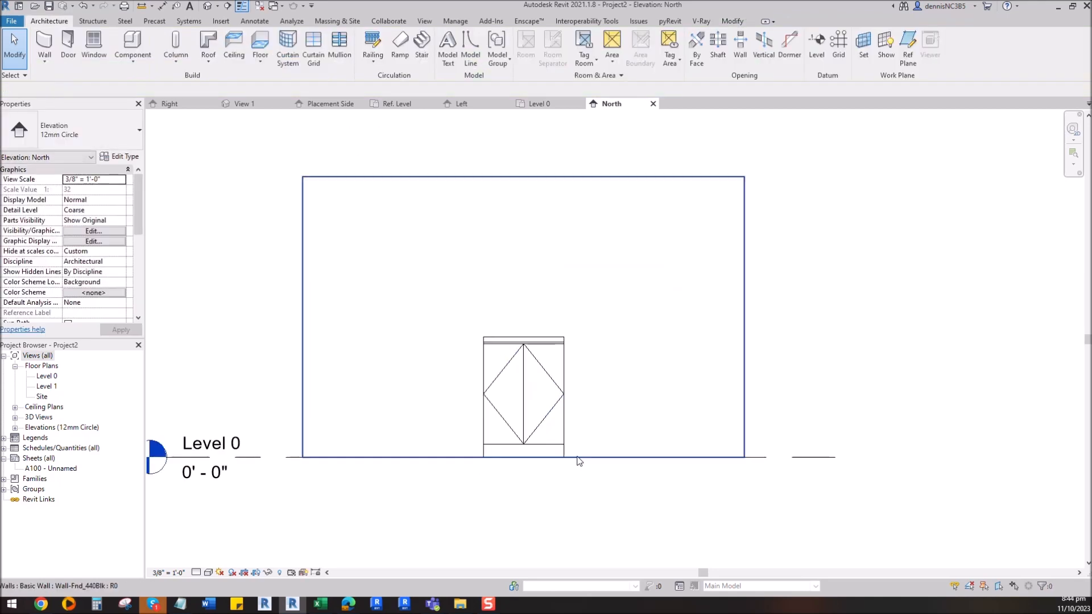
Open the default 3D view and hide the Levels category in it.
{"action": "left_click", "coordinate": [208, 6]}
{"action": "scroll", "coordinate": [639, 422], "scroll_direction": "up", "scroll_amount": 5}
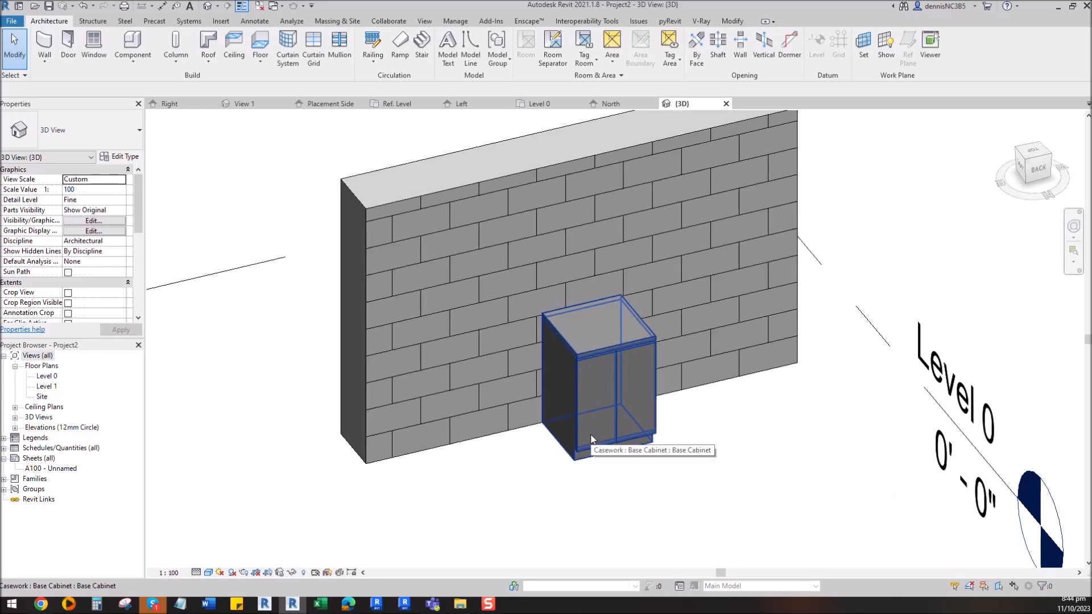
{"action": "scroll", "coordinate": [586, 428], "scroll_direction": "down", "scroll_amount": 4}
{"action": "left_click", "coordinate": [754, 366]}
{"action": "right_click", "coordinate": [749, 364]}
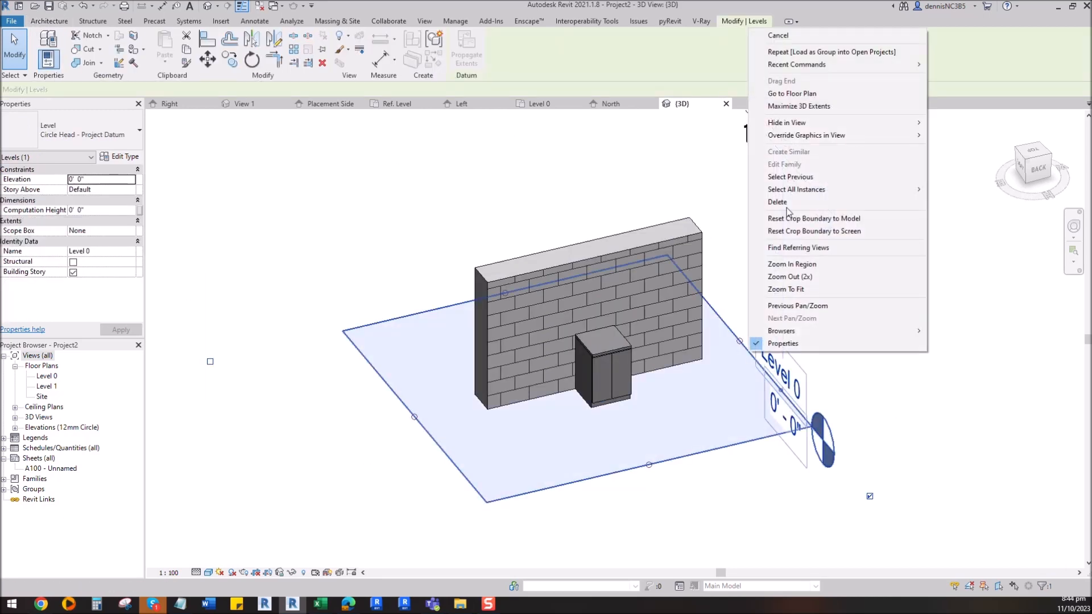
{"action": "mouse_move", "coordinate": [867, 124]}
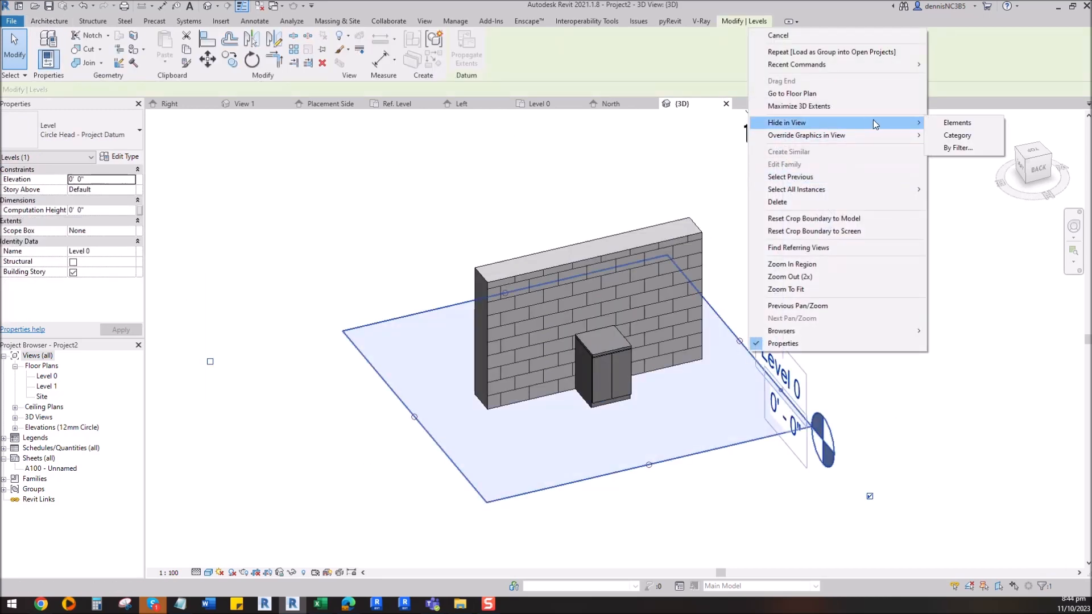
{"action": "left_click", "coordinate": [955, 136]}
{"action": "scroll", "coordinate": [684, 411], "scroll_direction": "up", "scroll_amount": 3}
{"action": "scroll", "coordinate": [685, 413], "scroll_direction": "down", "scroll_amount": 2}
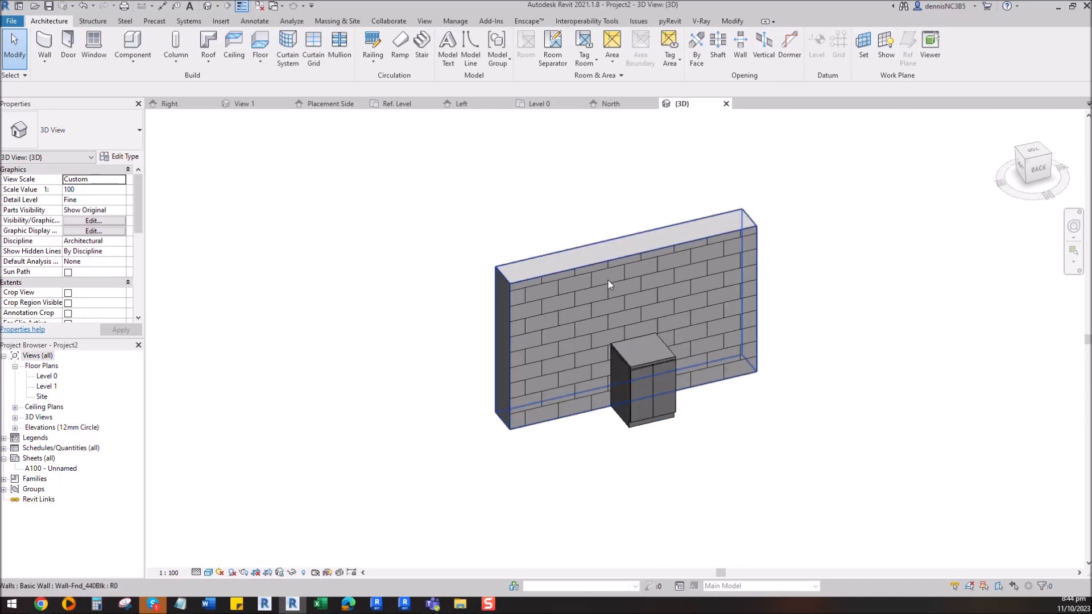
Raise the top of the wall in the 3D view to a height of about 11 feet.
{"action": "left_click", "coordinate": [627, 250]}
{"action": "left_click_drag", "start_coordinate": [628, 251], "coordinate": [622, 170]}
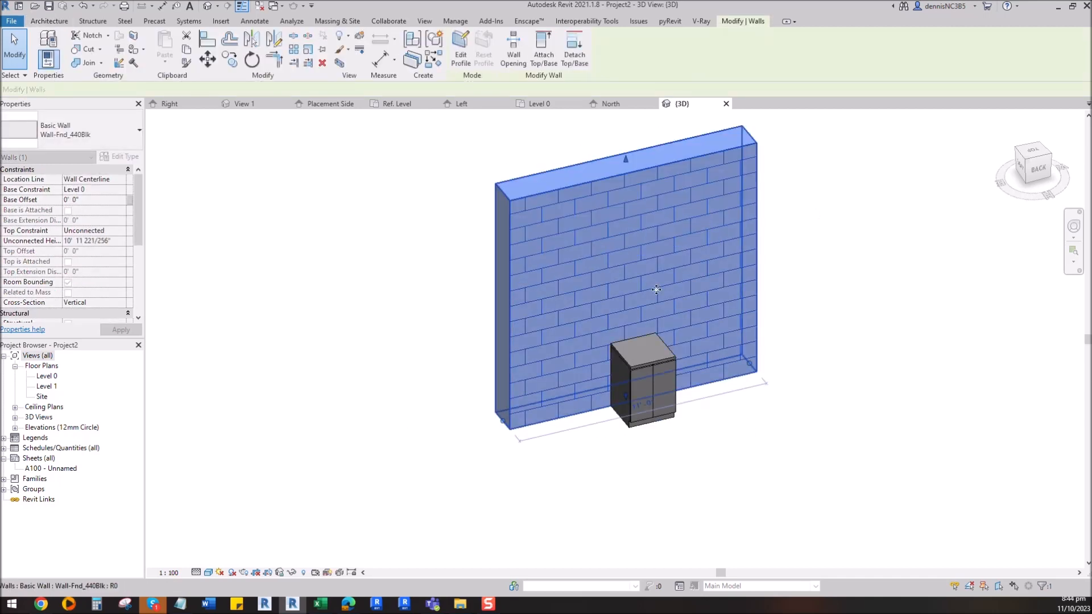
{"action": "scroll", "coordinate": [633, 438], "scroll_direction": "up", "scroll_amount": 3}
{"action": "left_click", "coordinate": [633, 438]}
Set the 3D view's scale to 3/8" = 1'-0".
{"action": "middle_click_drag", "start_coordinate": [659, 445], "coordinate": [682, 514]}
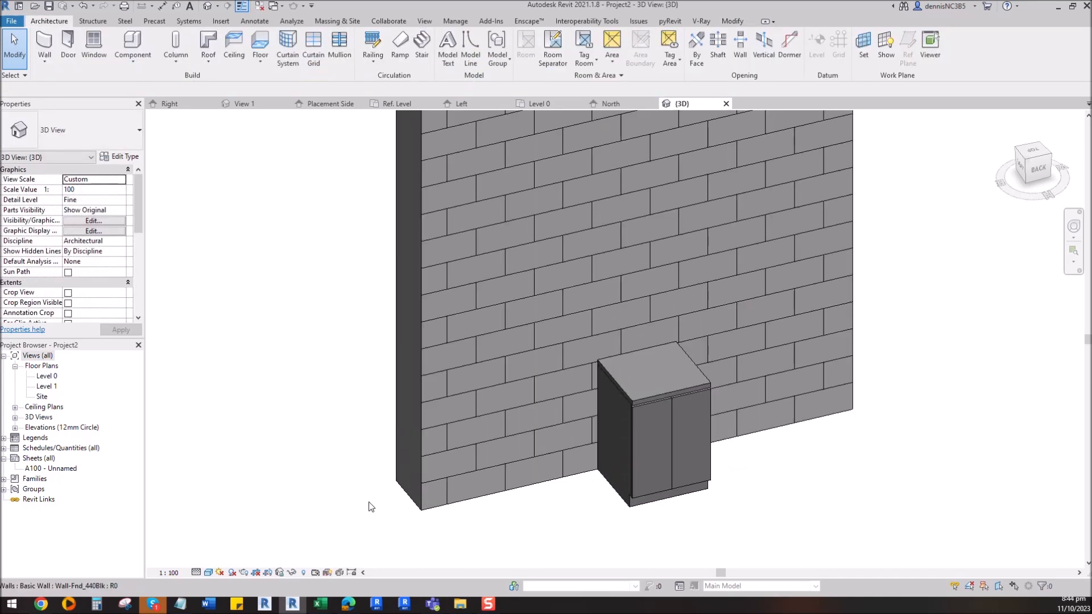
{"action": "left_click", "coordinate": [168, 572]}
{"action": "left_click", "coordinate": [190, 310]}
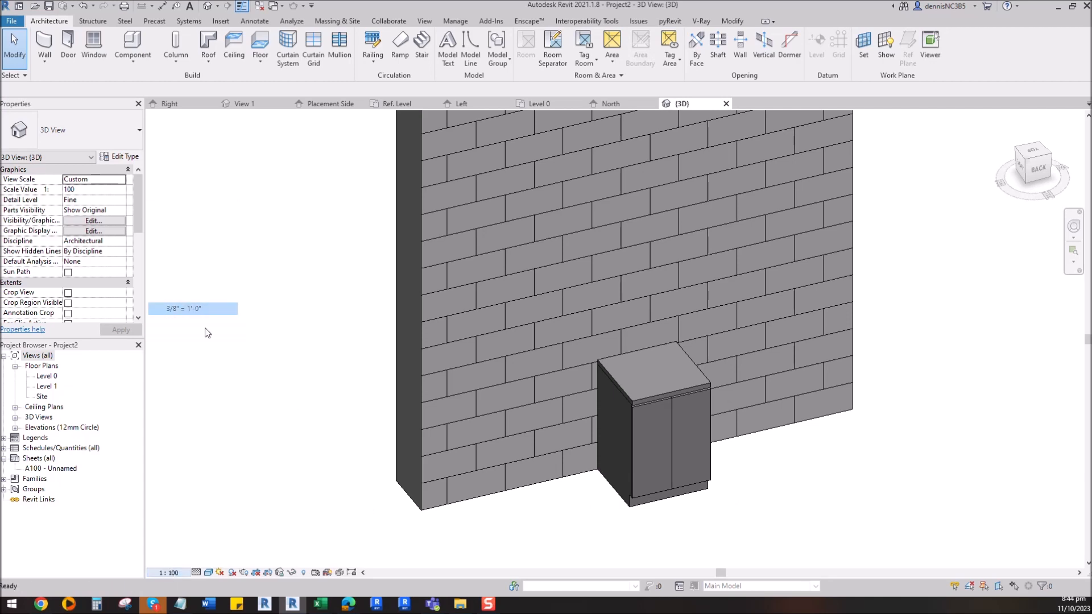
Review the cabinet against the wall in the 3D view and the North elevation.
{"action": "scroll", "coordinate": [730, 469], "scroll_direction": "down", "scroll_amount": 2}
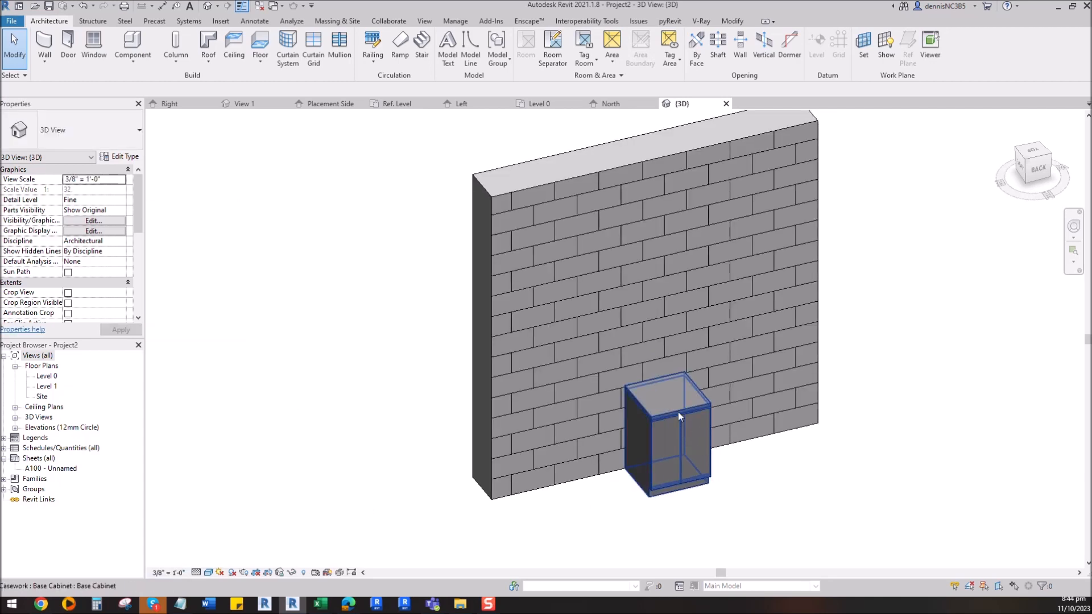
{"action": "scroll", "coordinate": [697, 494], "scroll_direction": "up", "scroll_amount": 1}
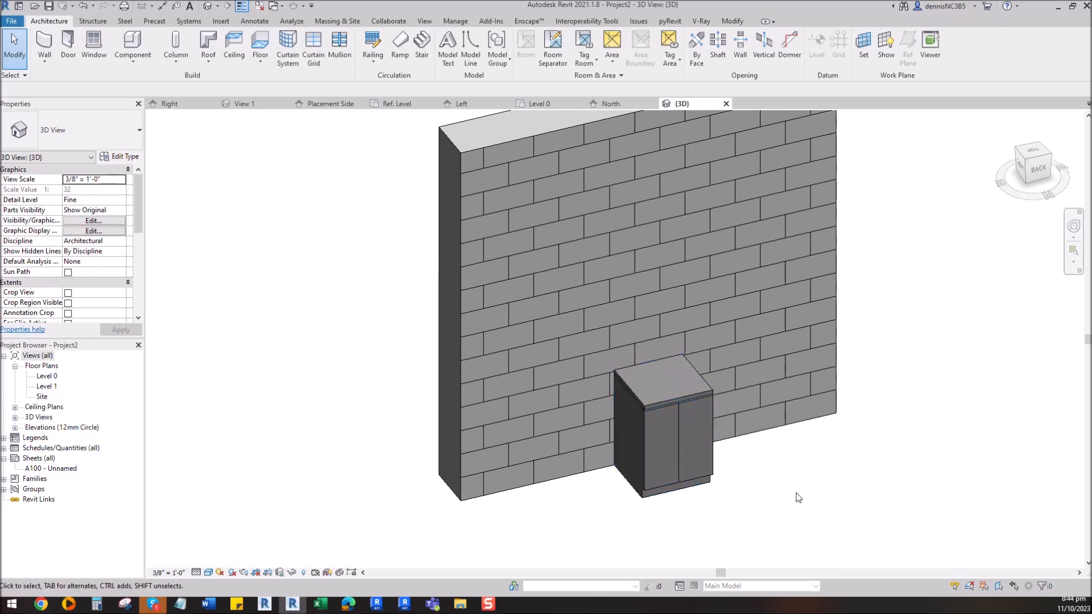
{"action": "scroll", "coordinate": [726, 500], "scroll_direction": "up", "scroll_amount": 1}
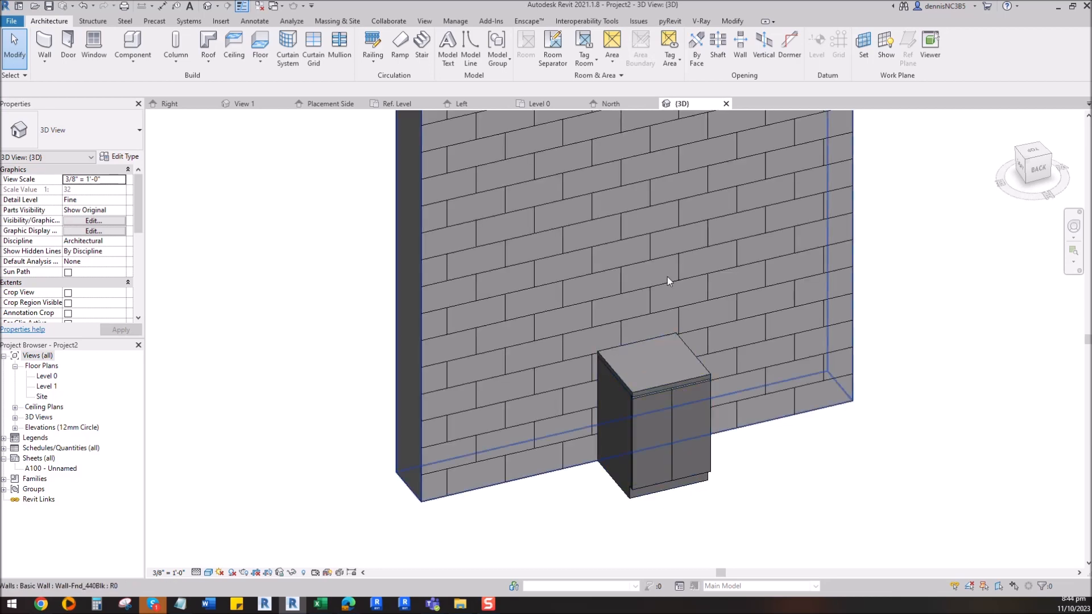
{"action": "left_click", "coordinate": [611, 103]}
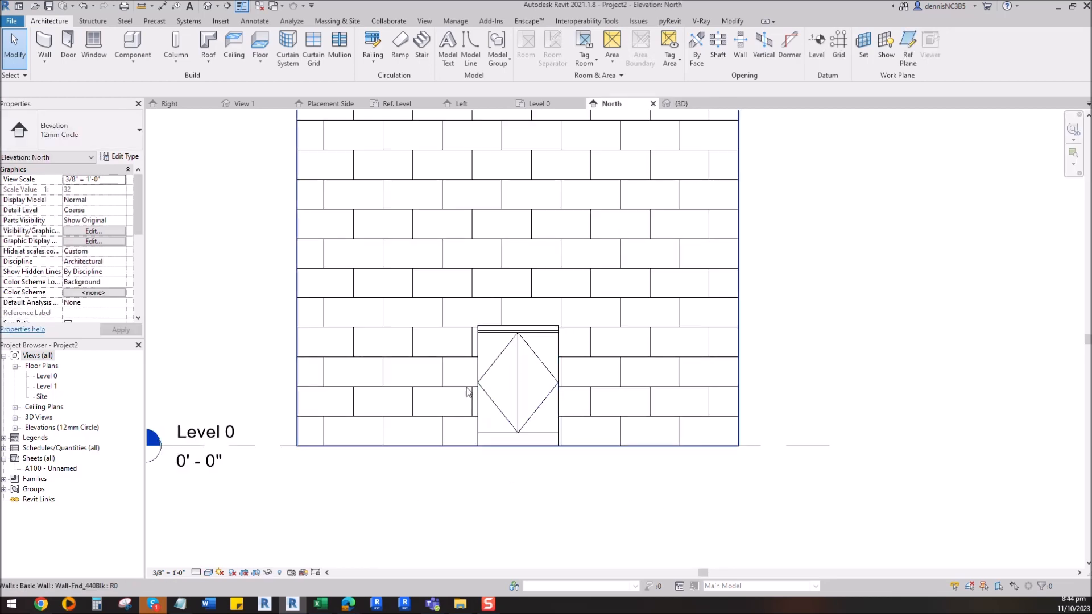
{"action": "left_click", "coordinate": [690, 105]}
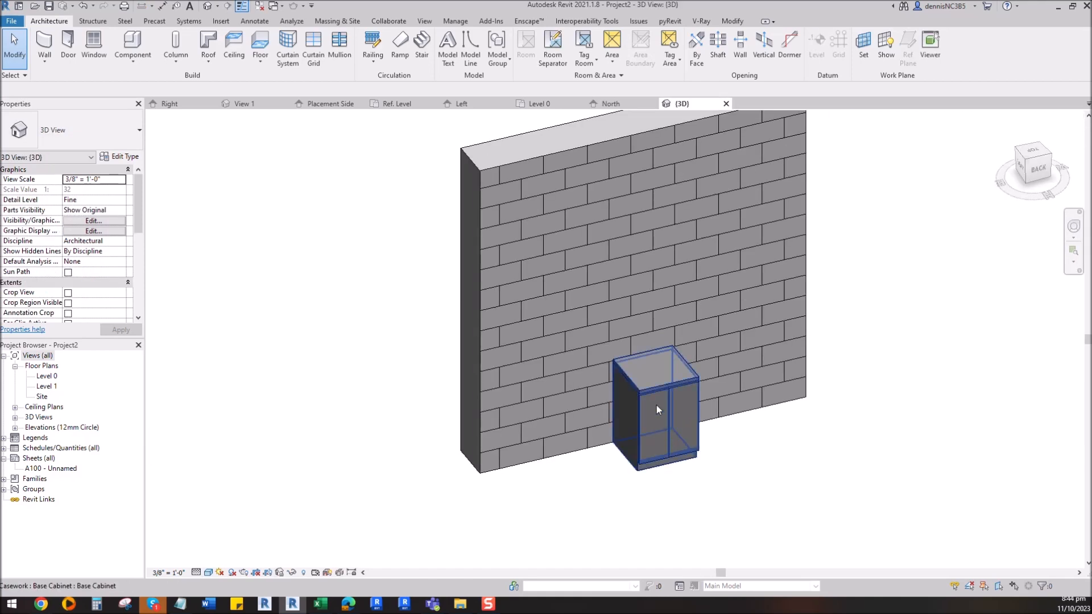
{"action": "key", "text": "ctrl+z"}
{"action": "scroll", "coordinate": [641, 447], "scroll_direction": "up", "scroll_amount": 2}
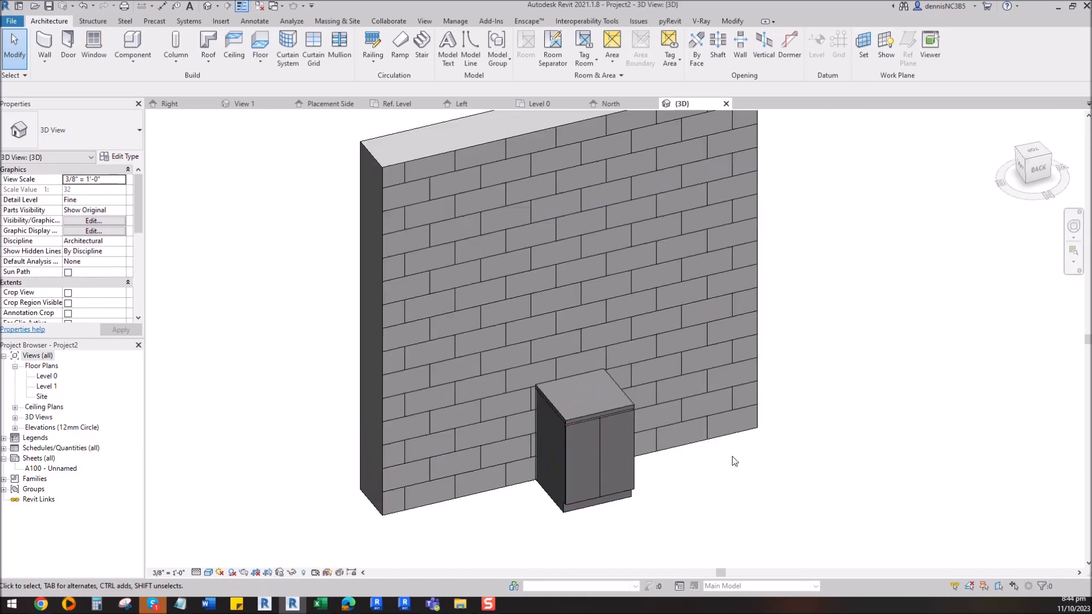
Change the wall's type to the exterior brick type Wall-Ext_215Bwk.
{"action": "left_click", "coordinate": [434, 152]}
{"action": "left_click", "coordinate": [85, 130]}
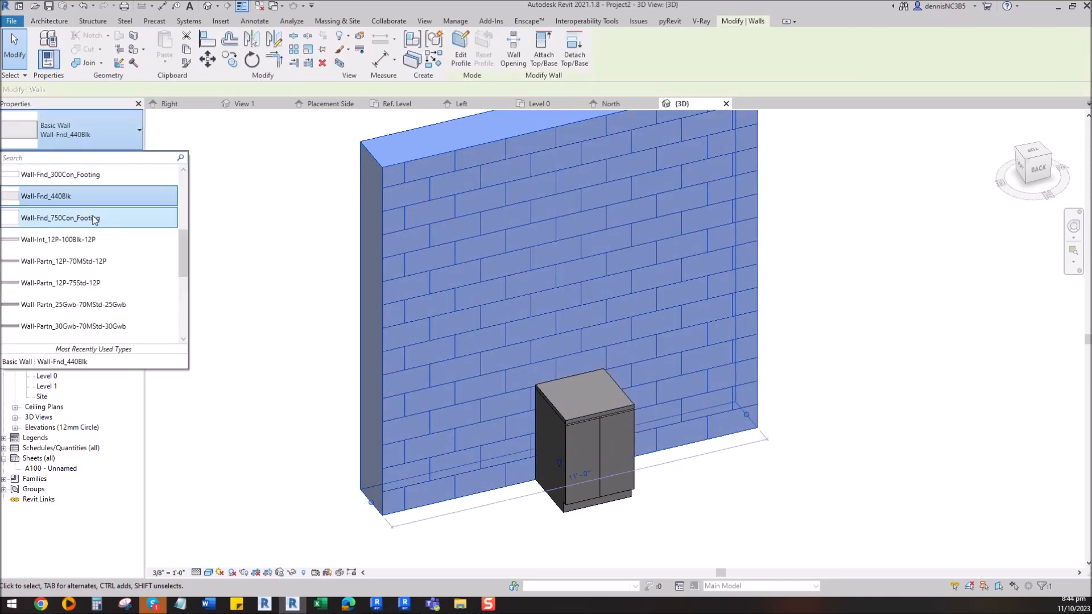
{"action": "scroll", "coordinate": [95, 227], "scroll_direction": "up", "scroll_amount": 2}
{"action": "left_click", "coordinate": [85, 235]}
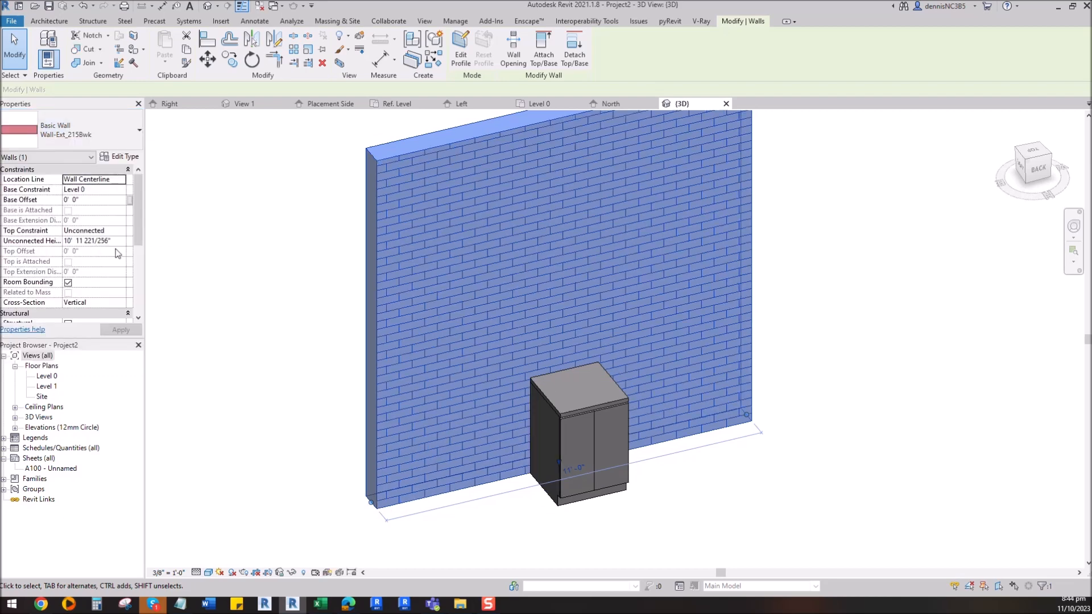
{"action": "left_click", "coordinate": [254, 267]}
{"action": "middle_click_drag", "start_coordinate": [639, 446], "coordinate": [730, 535]}
{"action": "scroll", "coordinate": [691, 401], "scroll_direction": "down", "scroll_amount": 2}
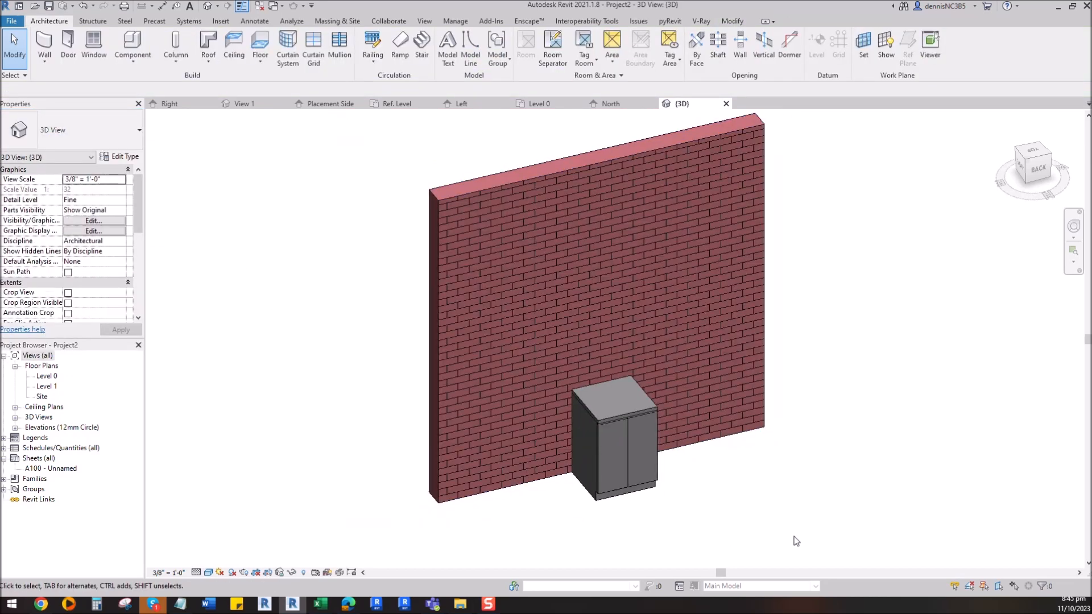
Set the Length type parameter of the placed base cabinet to 3' and apply it to the model.
{"action": "scroll", "coordinate": [578, 506], "scroll_direction": "up", "scroll_amount": 3}
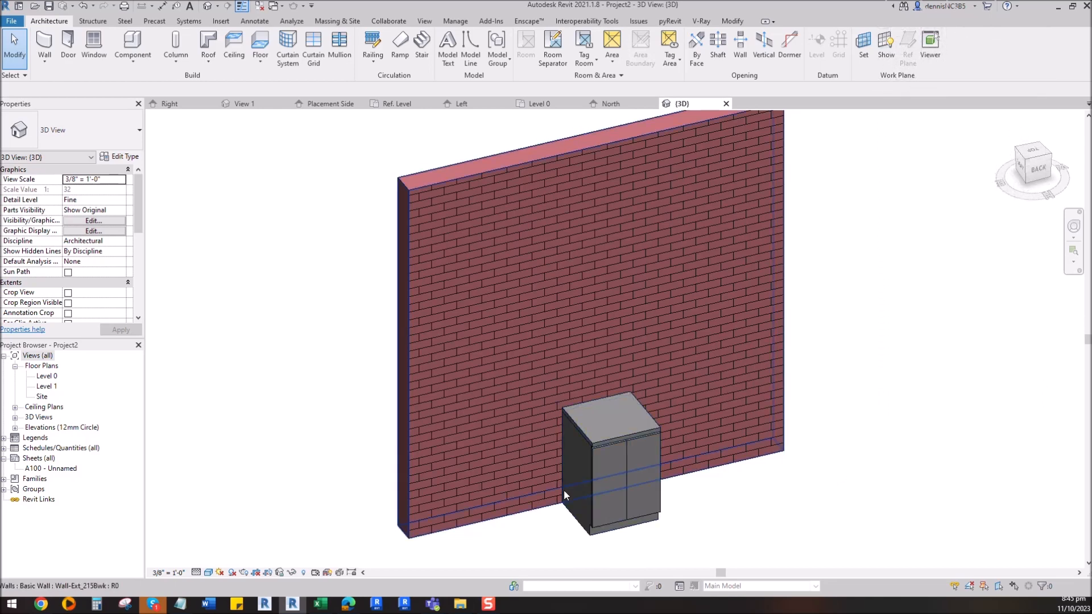
{"action": "left_click", "coordinate": [595, 460]}
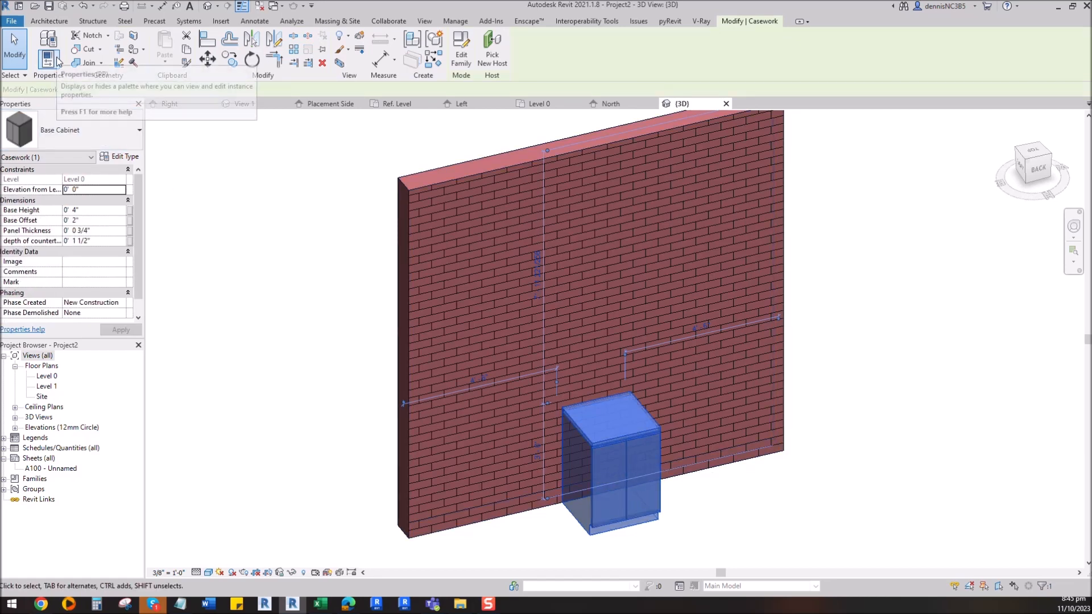
{"action": "left_click", "coordinate": [119, 156]}
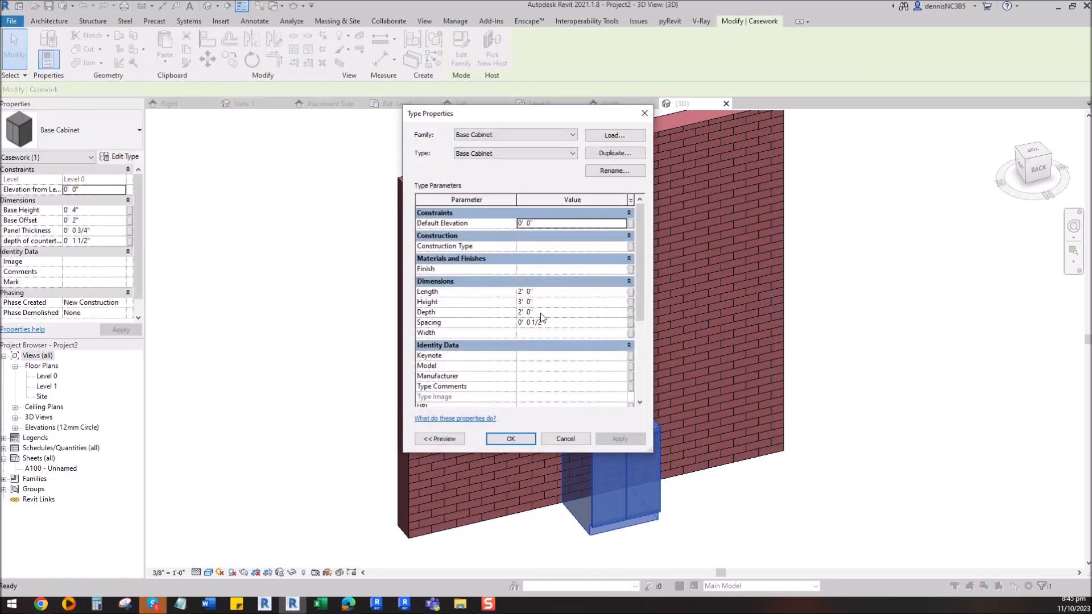
{"action": "left_click_drag", "start_coordinate": [549, 122], "coordinate": [944, 171]}
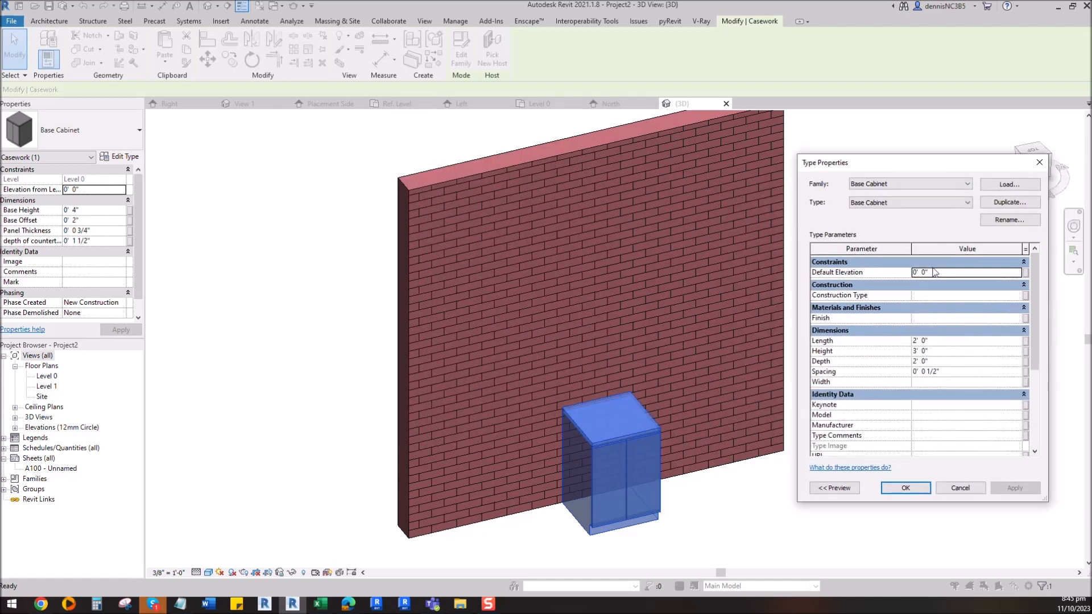
{"action": "left_click", "coordinate": [959, 341]}
{"action": "type", "text": "3'"}
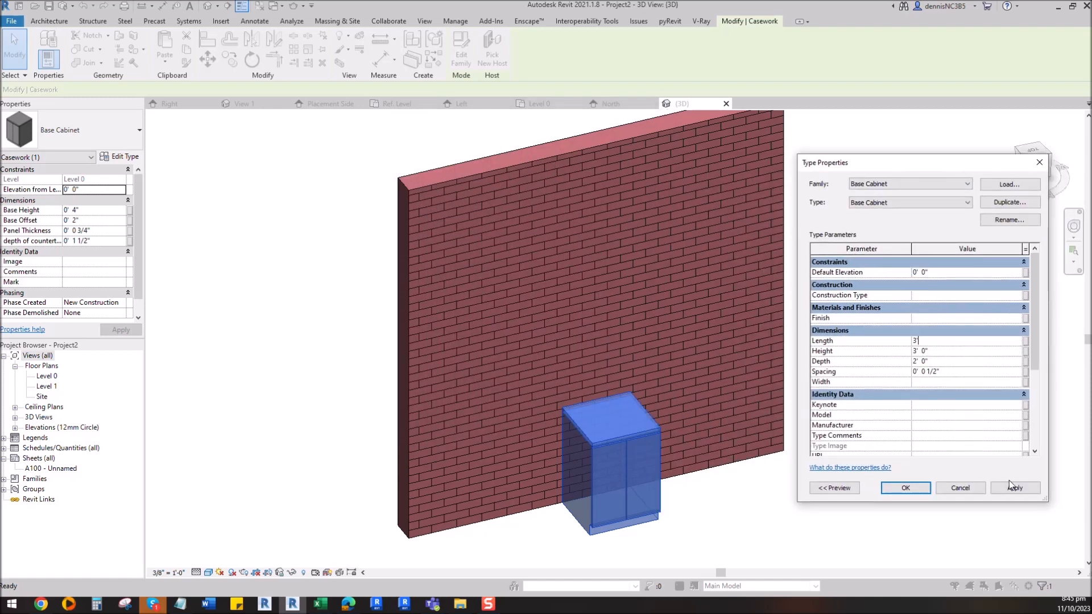
{"action": "left_click", "coordinate": [1011, 486]}
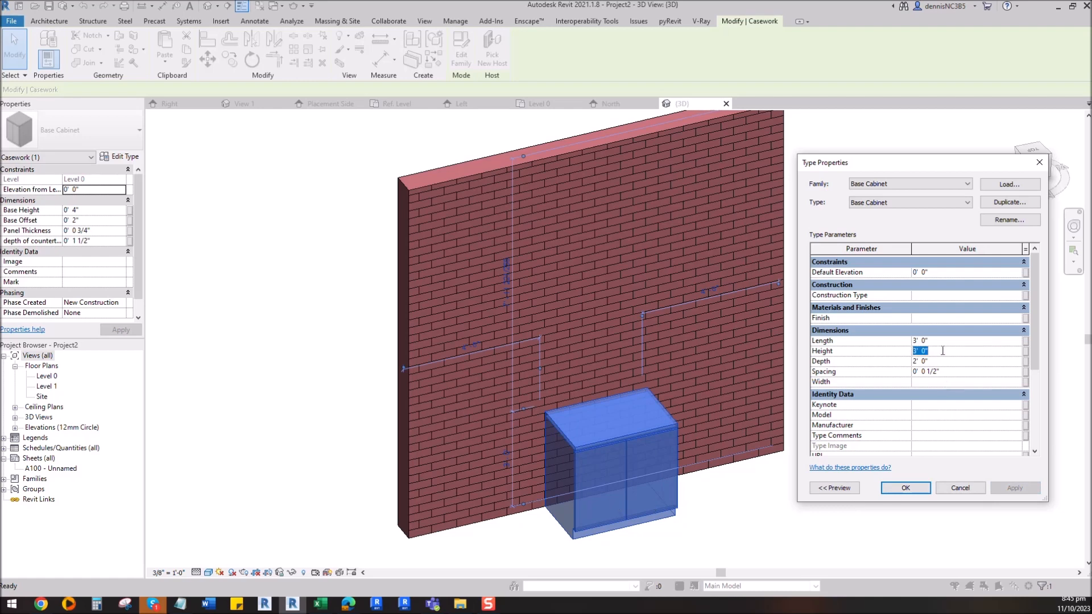
Flex the cabinet type with a Height of 4' and a Depth of 1', and check the result in 3D.
{"action": "type", "text": "4'"}
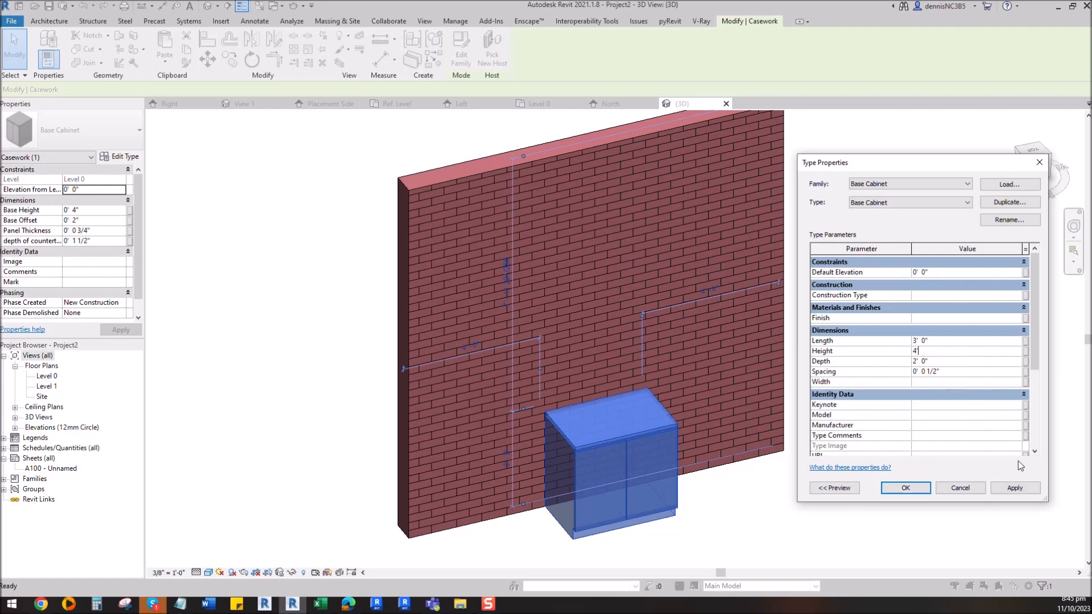
{"action": "left_click", "coordinate": [1014, 487]}
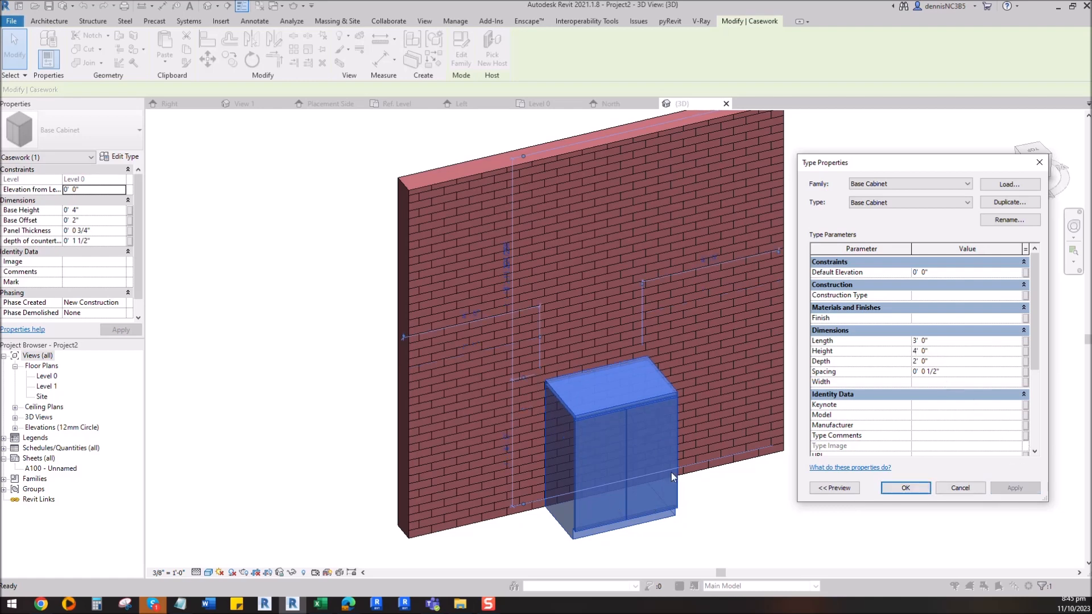
{"action": "left_click", "coordinate": [939, 362]}
{"action": "type", "text": "1'"}
{"action": "left_click", "coordinate": [1021, 490]}
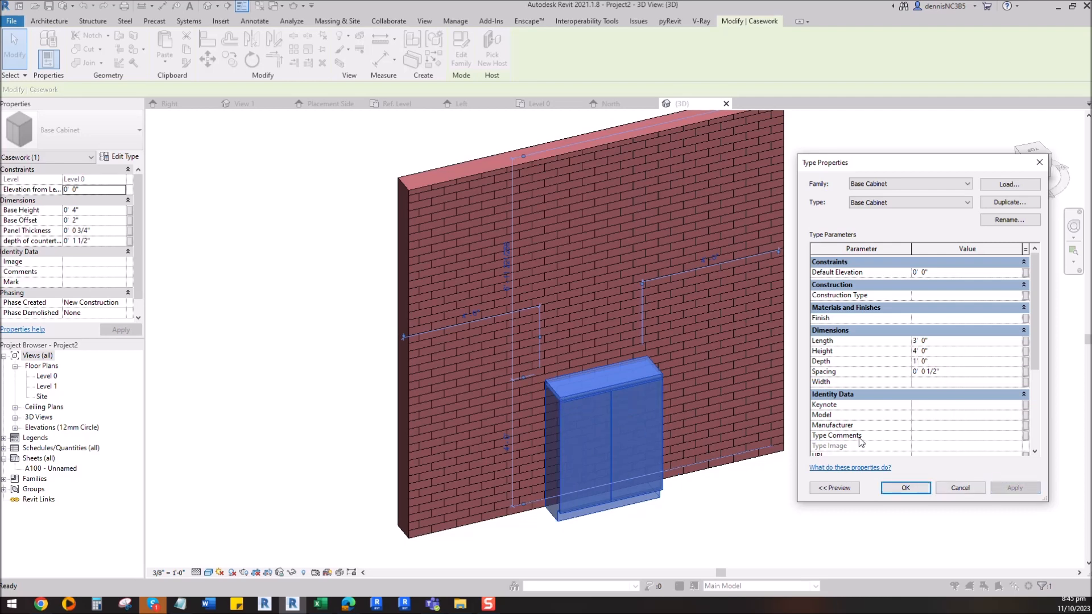
{"action": "left_click", "coordinate": [905, 488]}
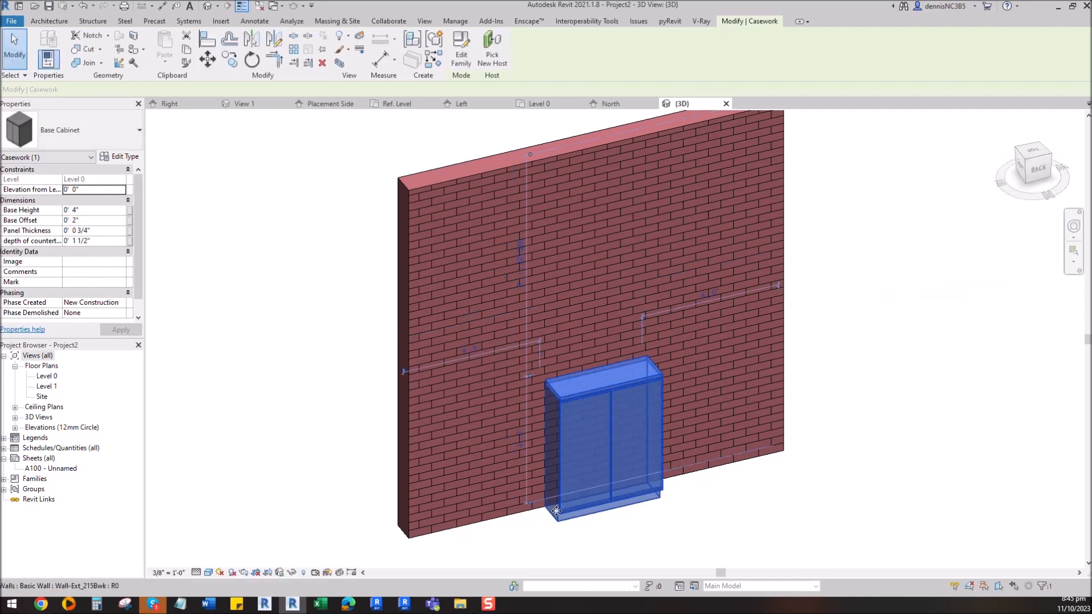
{"action": "middle_click_drag", "start_coordinate": [671, 472], "coordinate": [622, 466], "text": "shift"}
{"action": "left_click", "coordinate": [690, 511]}
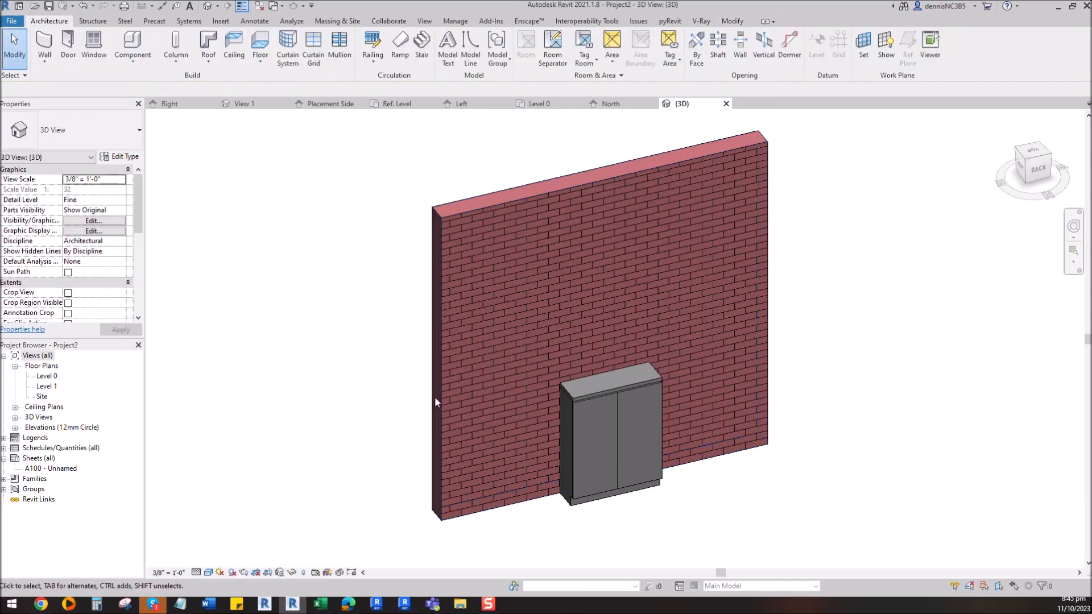
Set the base cabinet type's Height to 2' 6" and its Depth to 2' 0", and check the resized cabinet in 3D.
{"action": "left_click", "coordinate": [118, 156]}
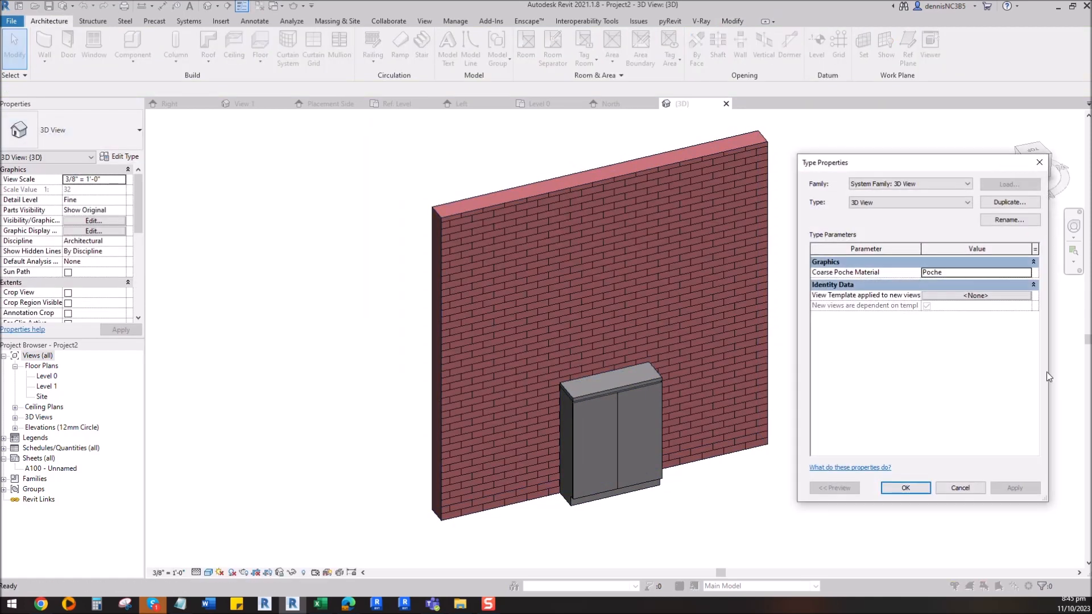
{"action": "key", "text": "Escape"}
{"action": "left_click", "coordinate": [592, 401]}
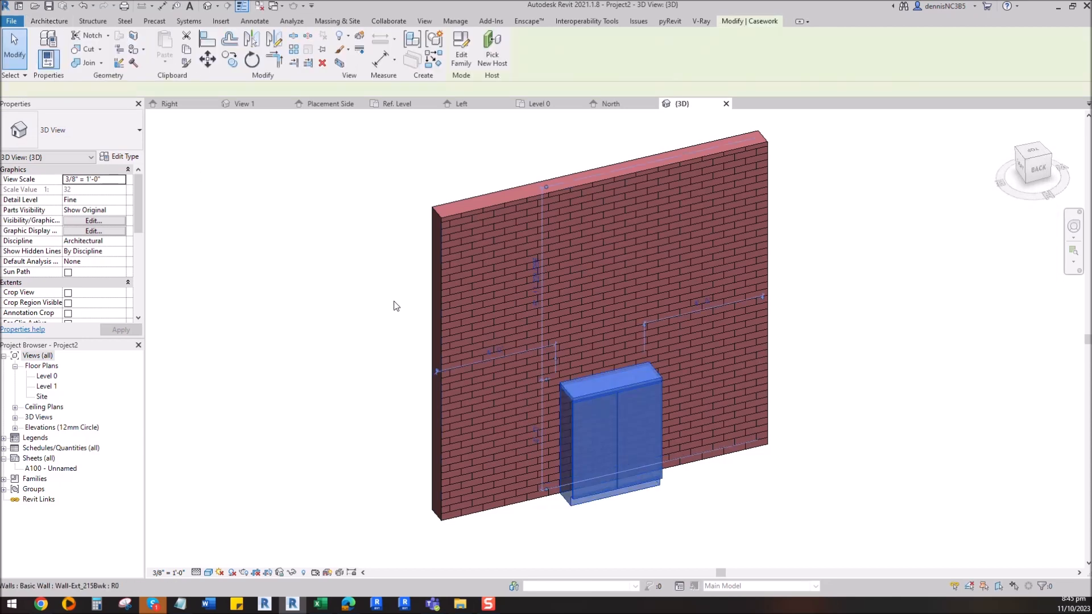
{"action": "left_click", "coordinate": [127, 157]}
{"action": "left_click", "coordinate": [947, 340]}
{"action": "left_click", "coordinate": [943, 352]}
{"action": "type", "text": "2'6"}
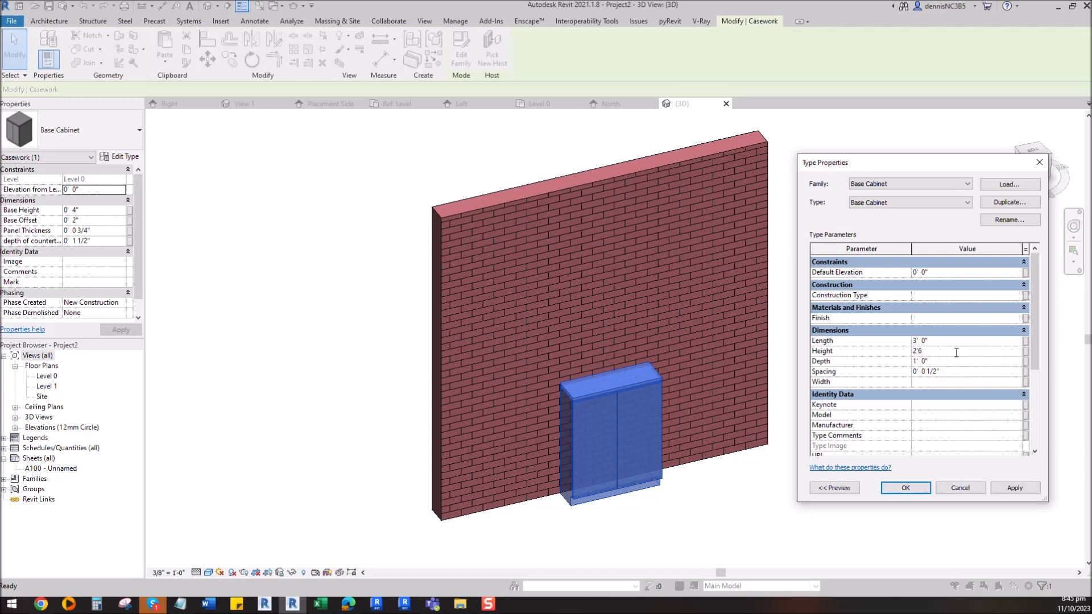
{"action": "left_click", "coordinate": [941, 362]}
{"action": "left_click", "coordinate": [1015, 489]}
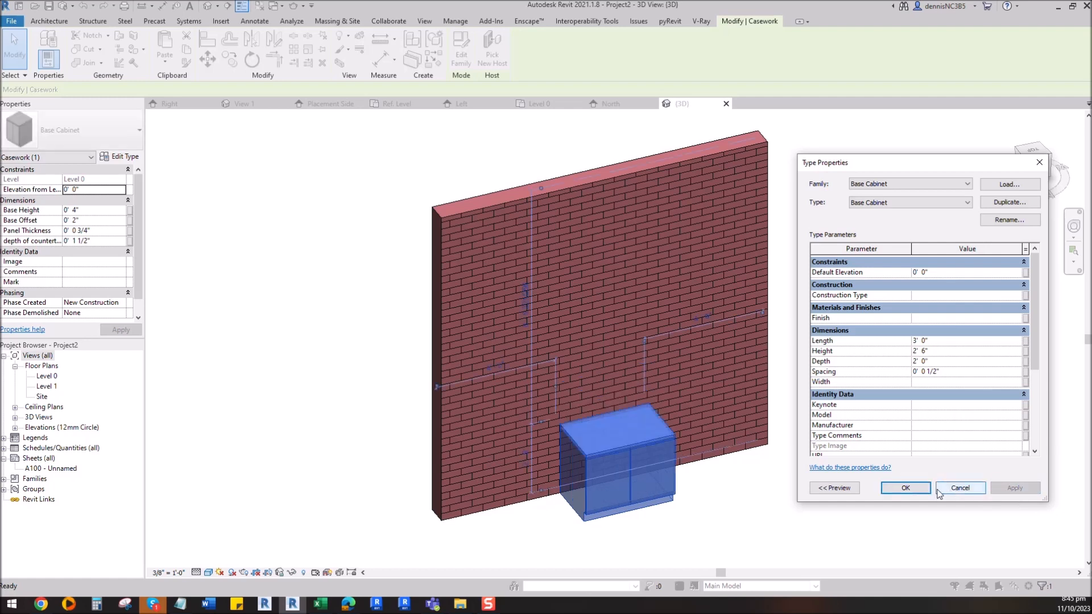
{"action": "left_click", "coordinate": [904, 488]}
{"action": "left_click", "coordinate": [740, 535]}
{"action": "scroll", "coordinate": [734, 531], "scroll_direction": "up", "scroll_amount": 3}
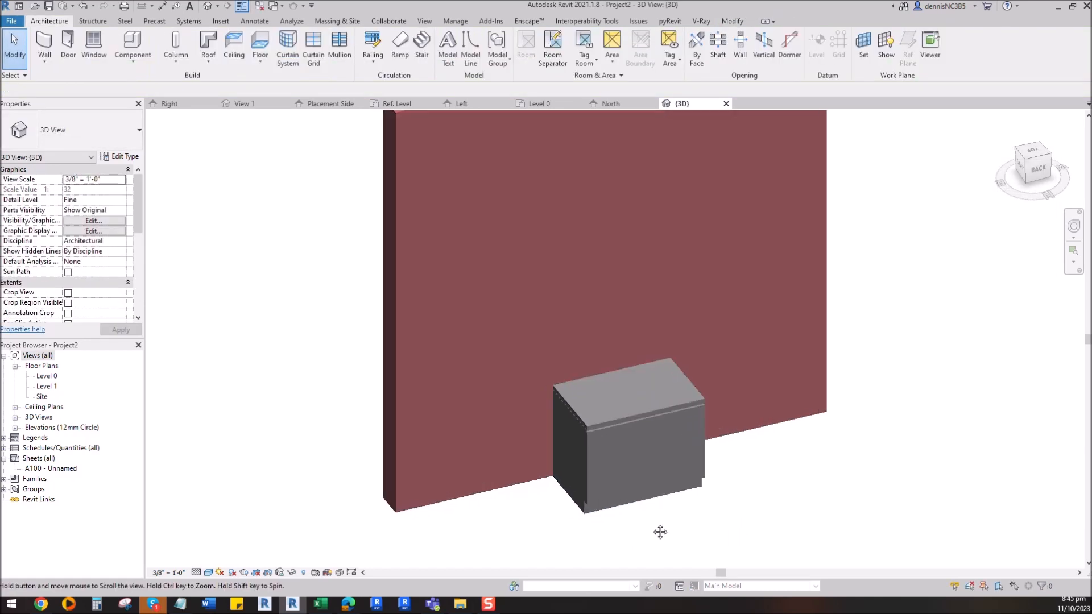
{"action": "scroll", "coordinate": [658, 528], "scroll_direction": "down", "scroll_amount": 3}
{"action": "middle_click_drag", "start_coordinate": [778, 478], "coordinate": [758, 476]}
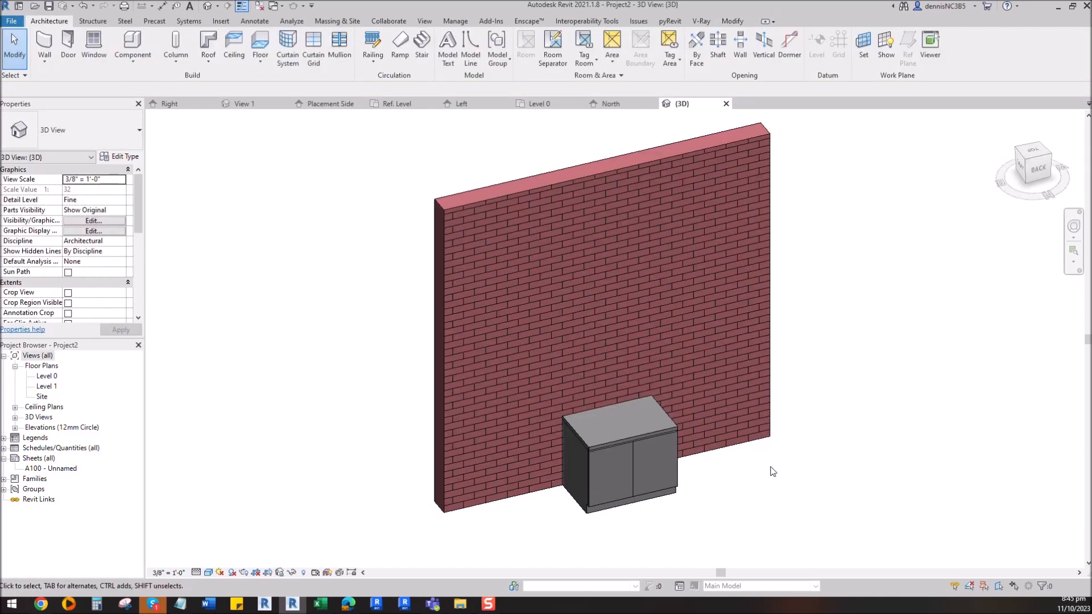